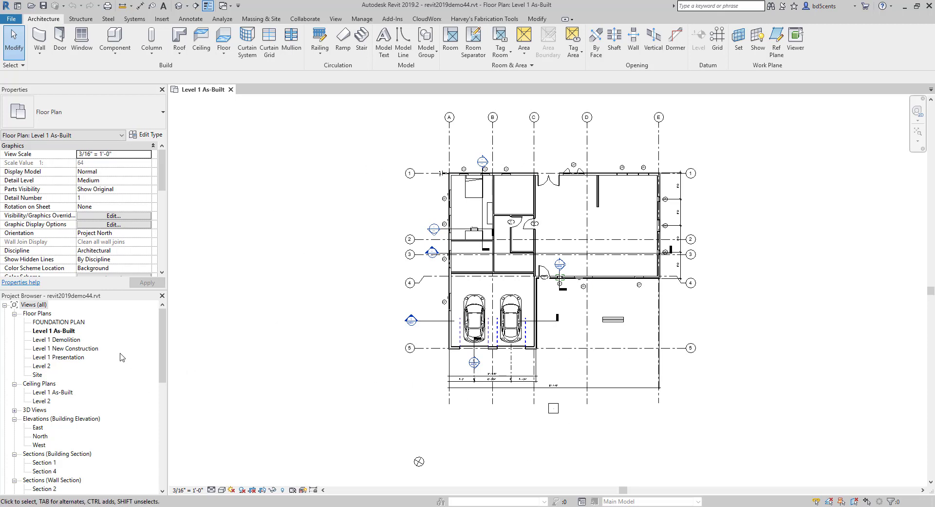
Start a new sheet and load the Arch D 24x36 custom titleblock family from Box Sync > DDSN 166 - REVIT 1 > Demos > Families
scroll(122, 357, "down", 8)
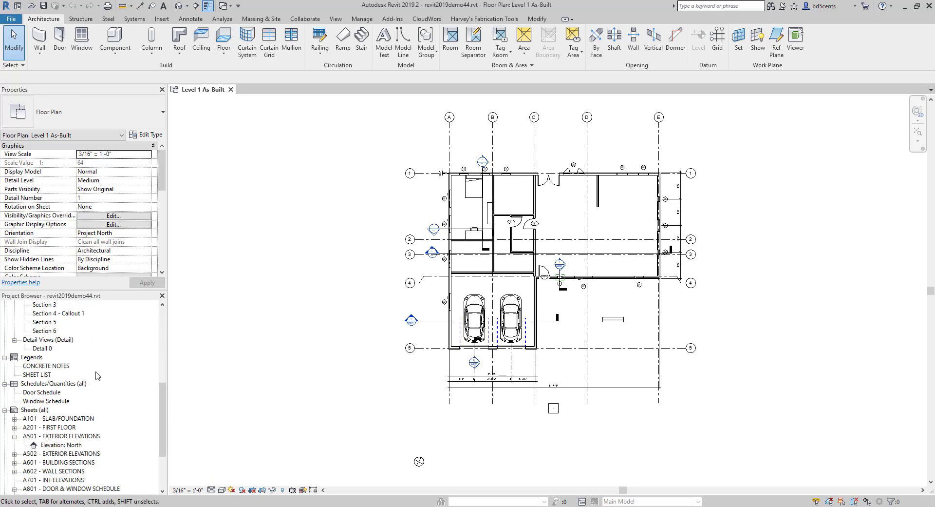
scroll(97, 376, "down", 2)
scroll(39, 375, "down", 1)
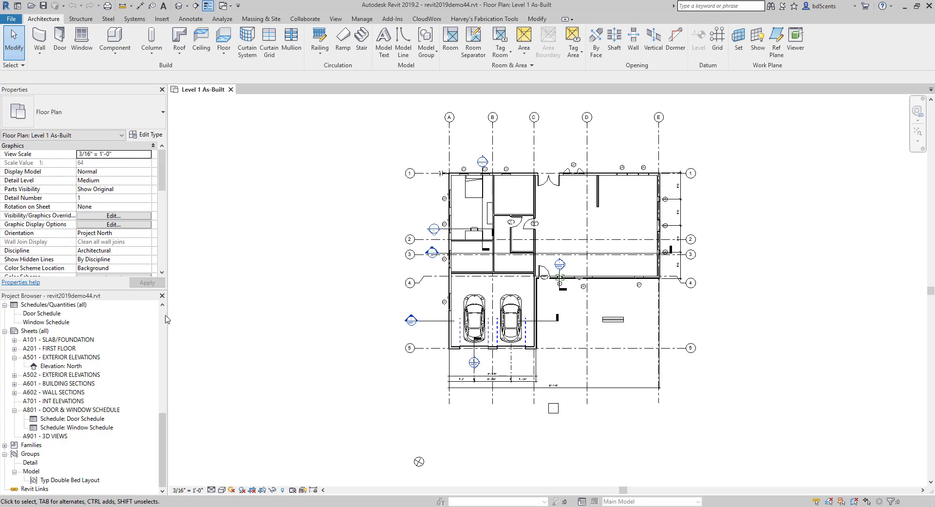
right_click(62, 332)
left_click(66, 336)
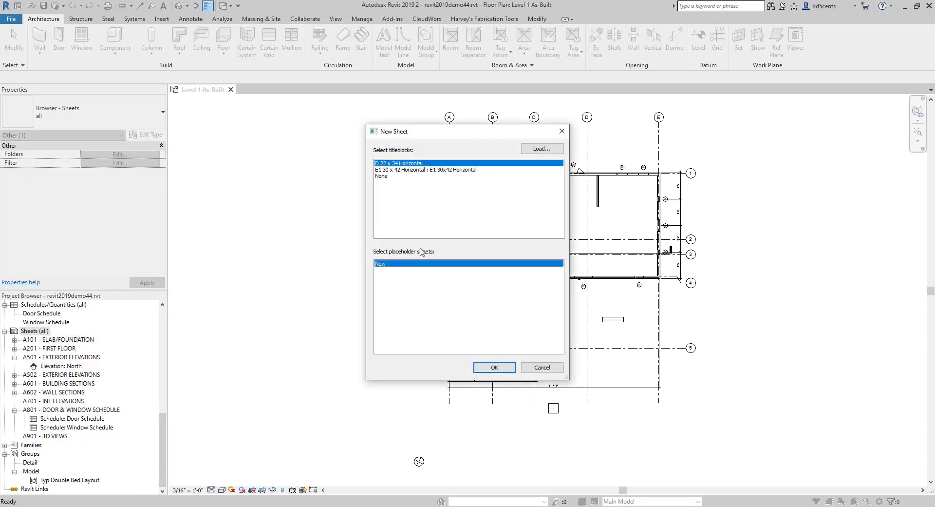
left_click(540, 154)
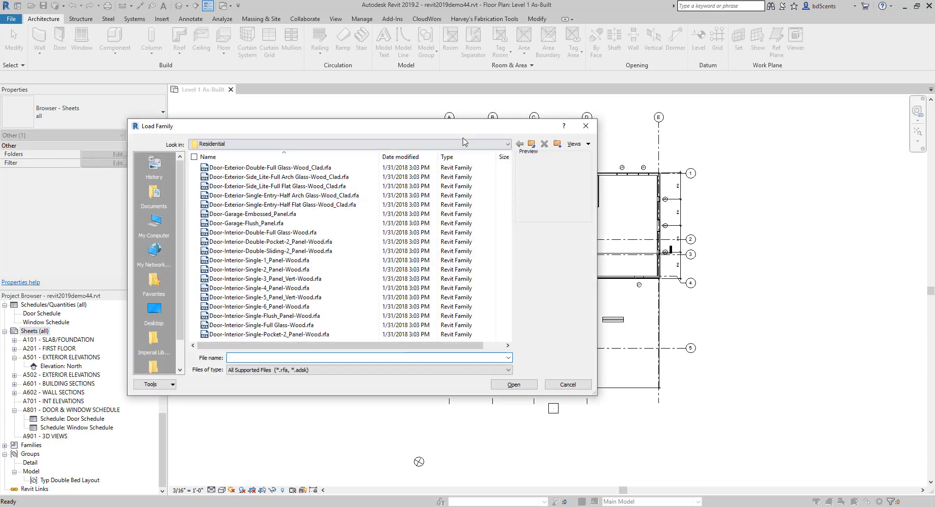
left_click(292, 144)
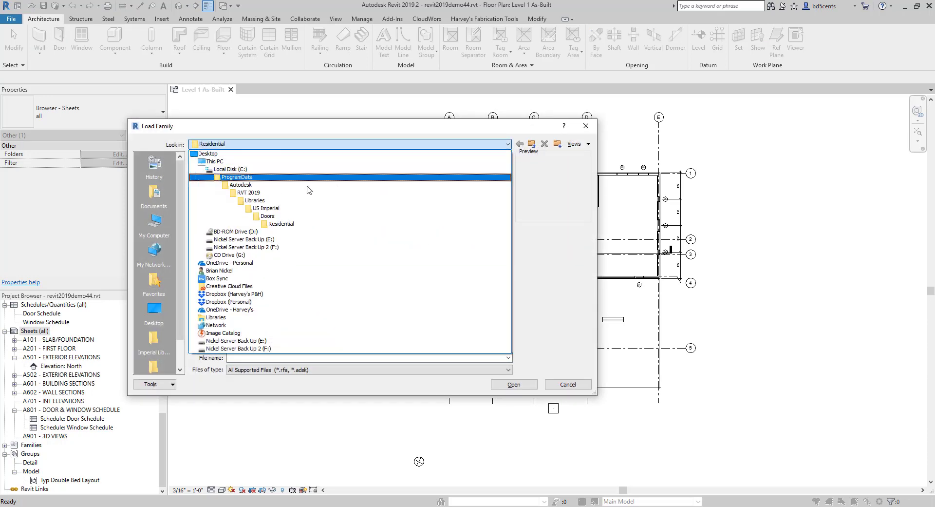
left_click(242, 279)
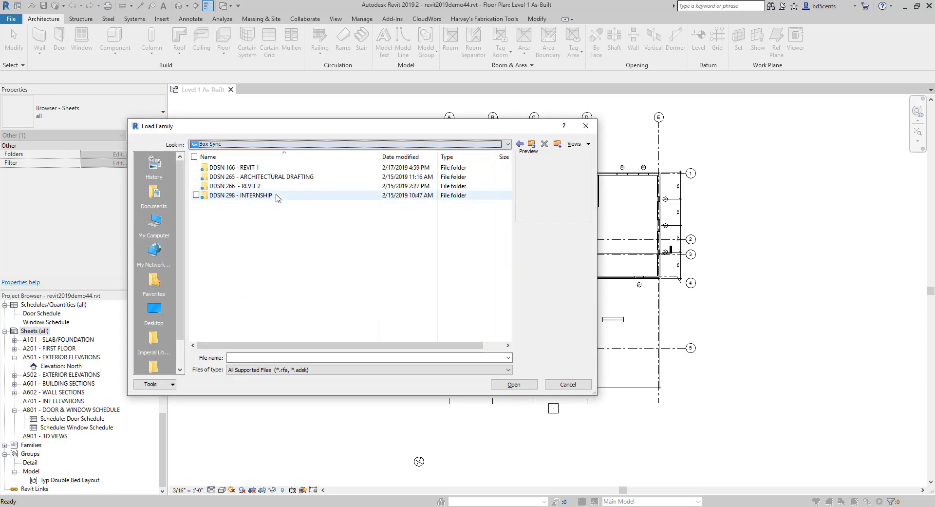
double_click(258, 169)
double_click(244, 269)
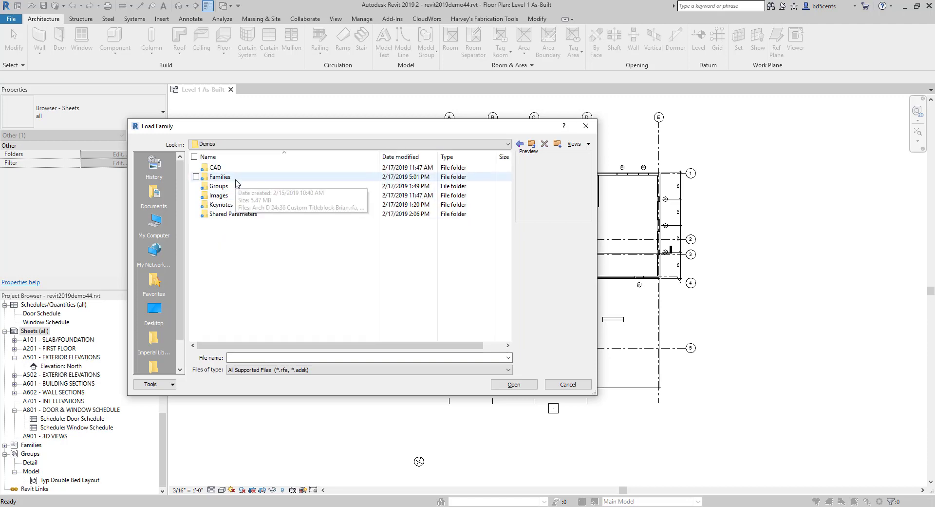
double_click(236, 180)
left_click(237, 167)
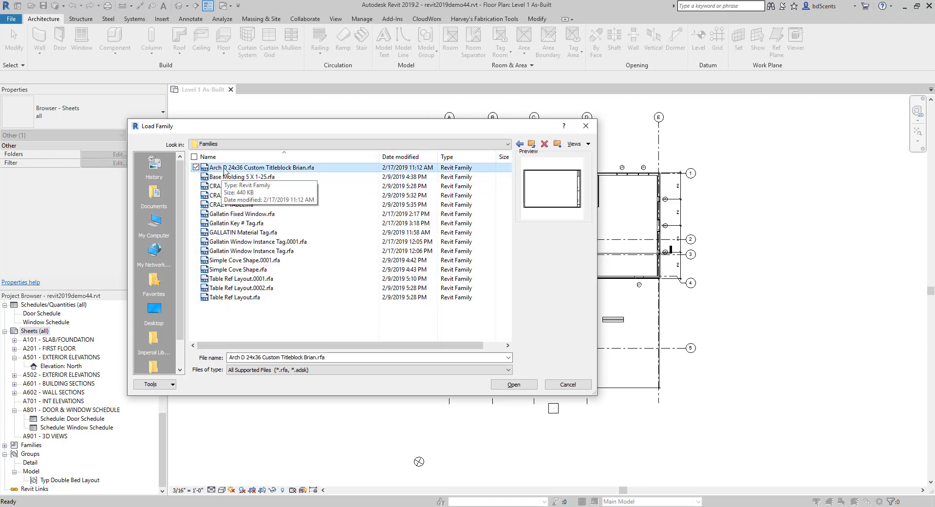
left_click(535, 385)
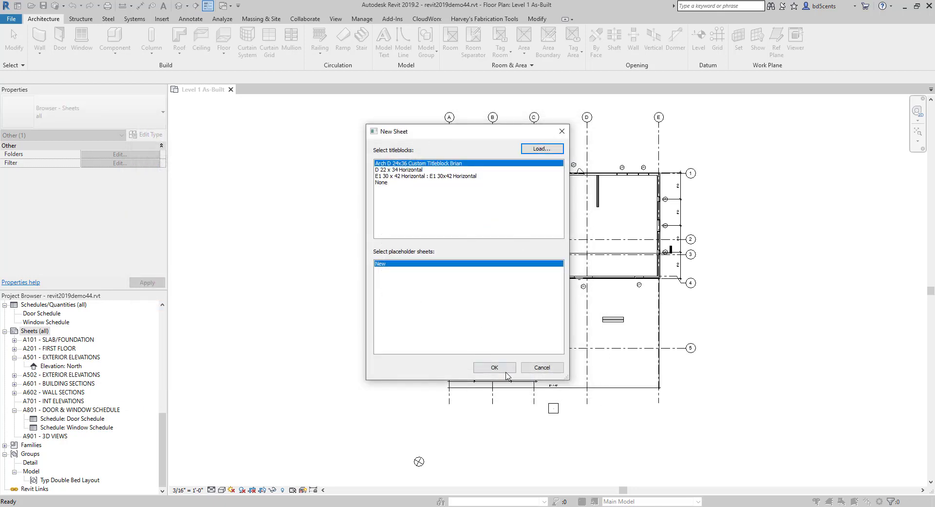
Create the sheet with the Arch D 24x36 custom titleblock and retitle it number SD101, name SCHEMATIC DESIGN DRAWINGS
left_click(493, 363)
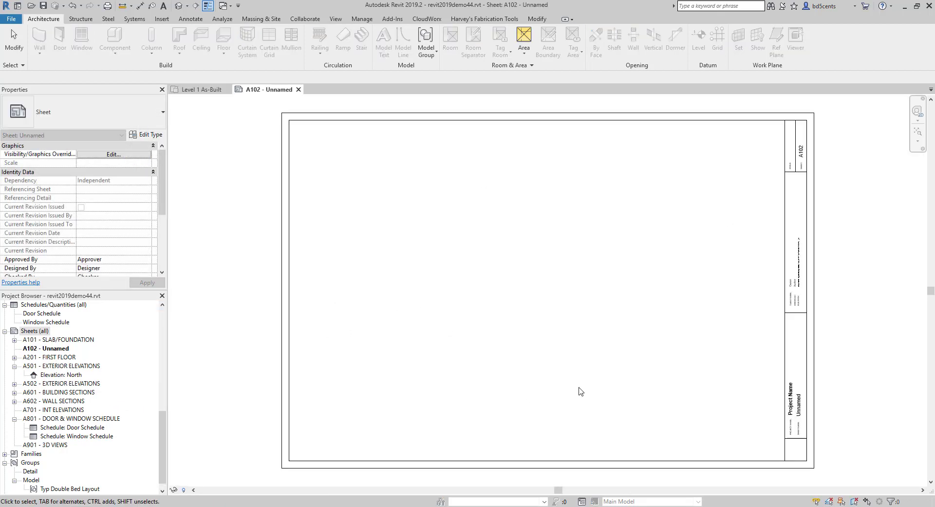
right_click(54, 349)
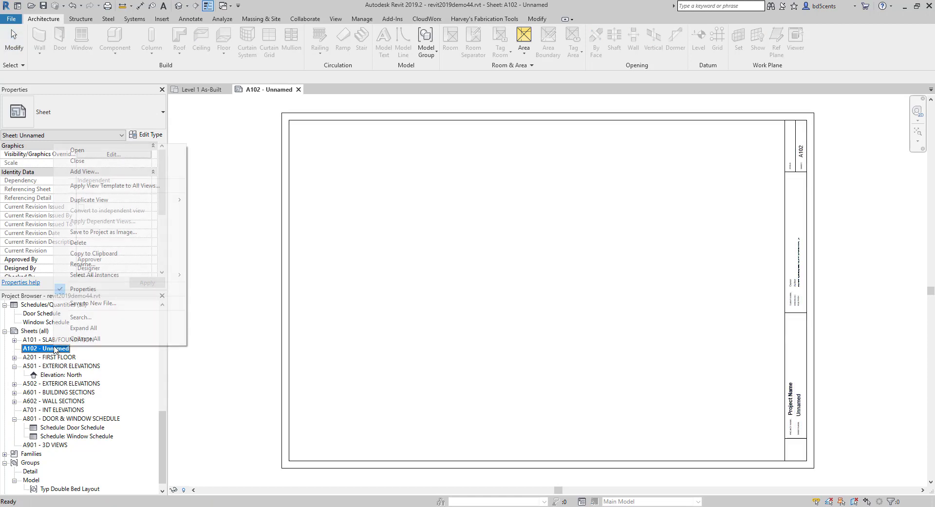
left_click(128, 267)
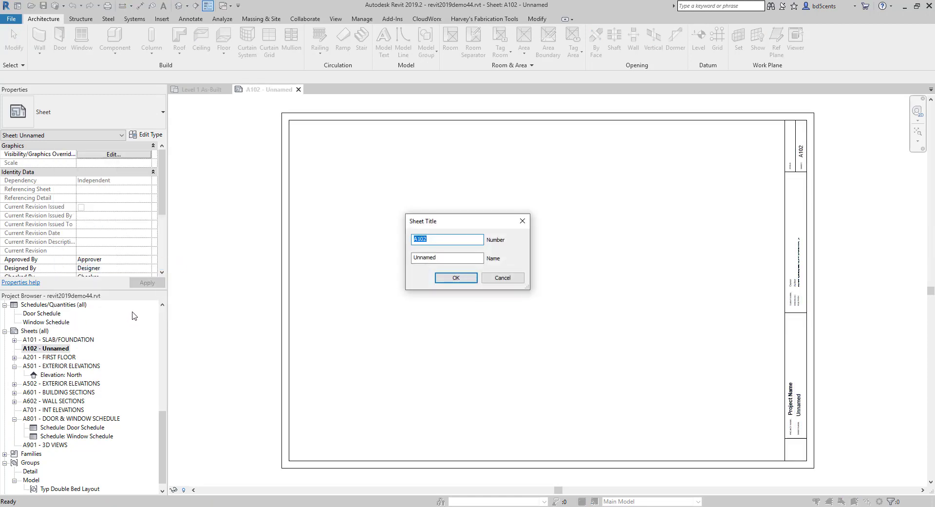
type("sd101")
key("Tab")
type("S")
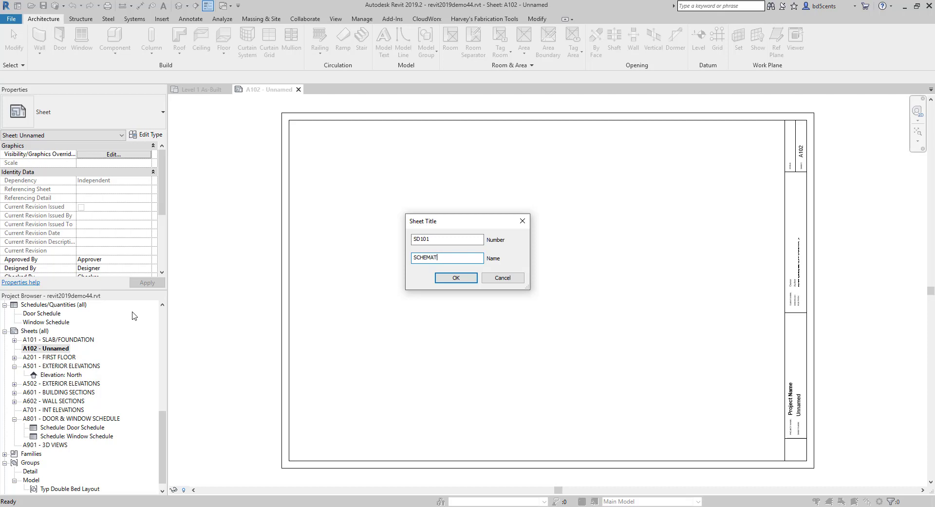
type("CHEMATIC DESIGN DRAWINGSA")
key("BackSpace")
key("Return")
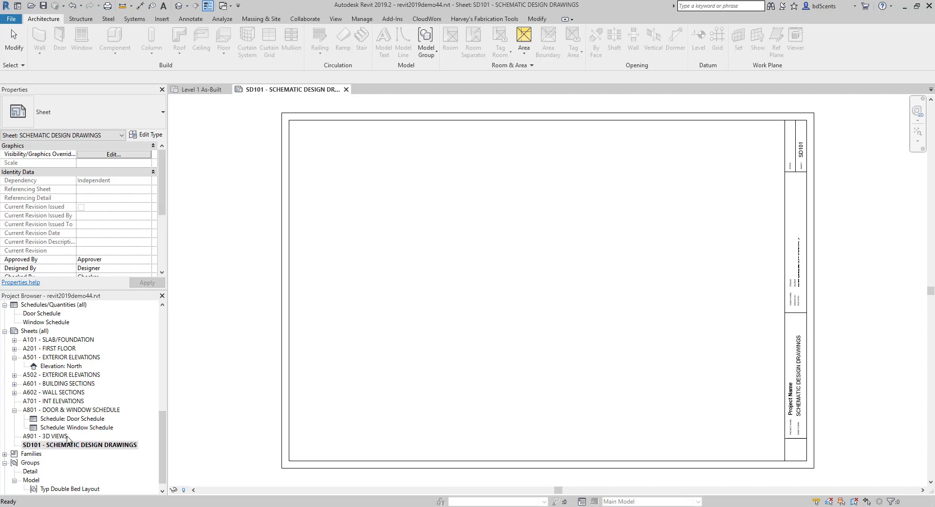
Add a second sheet with the Arch D 24x36 custom titleblock and retitle it number C101, name COVER
right_click(32, 332)
left_click(46, 337)
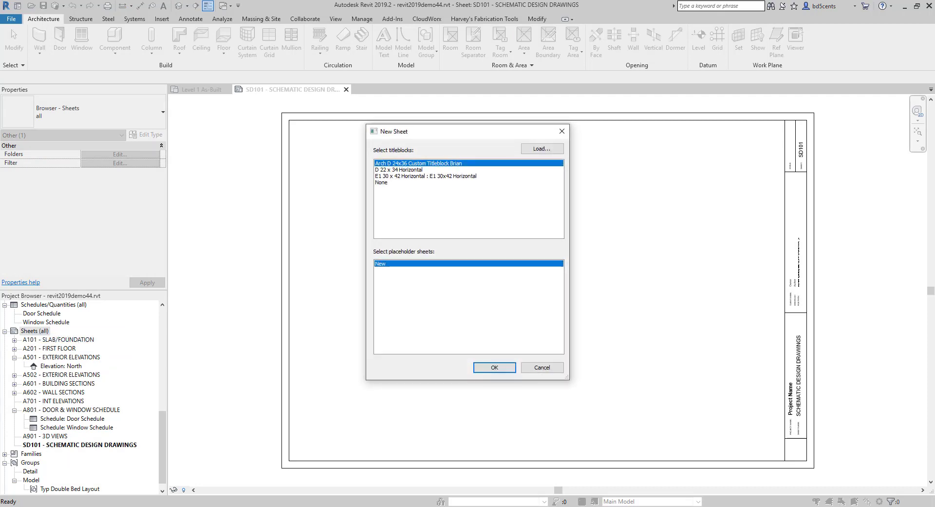
left_click(492, 366)
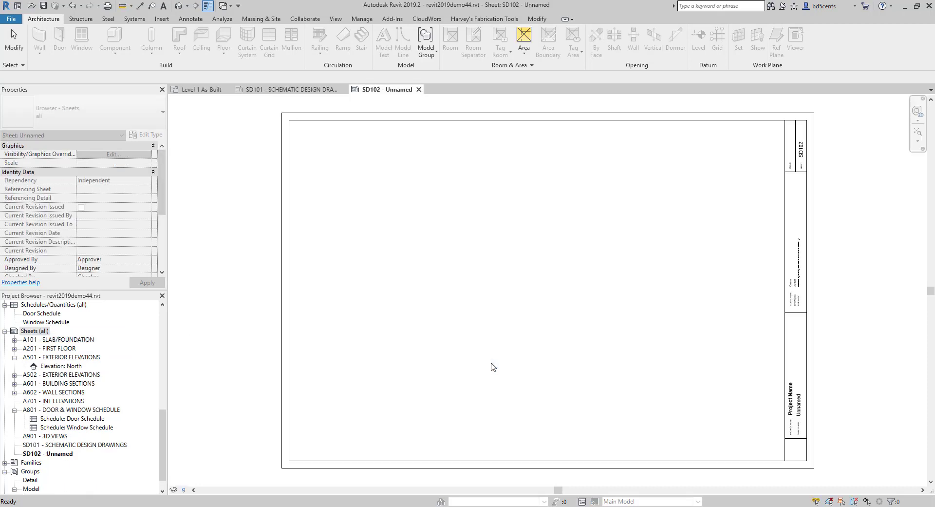
right_click(47, 453)
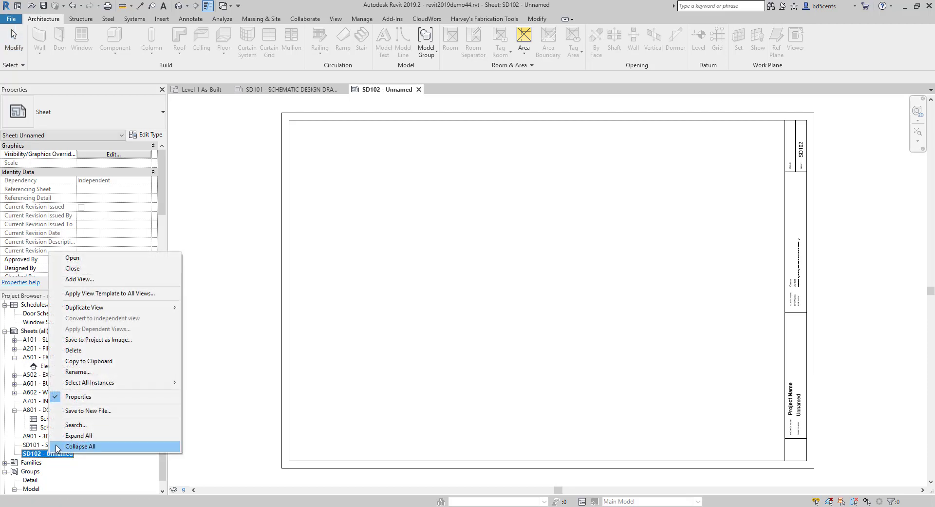
left_click(76, 373)
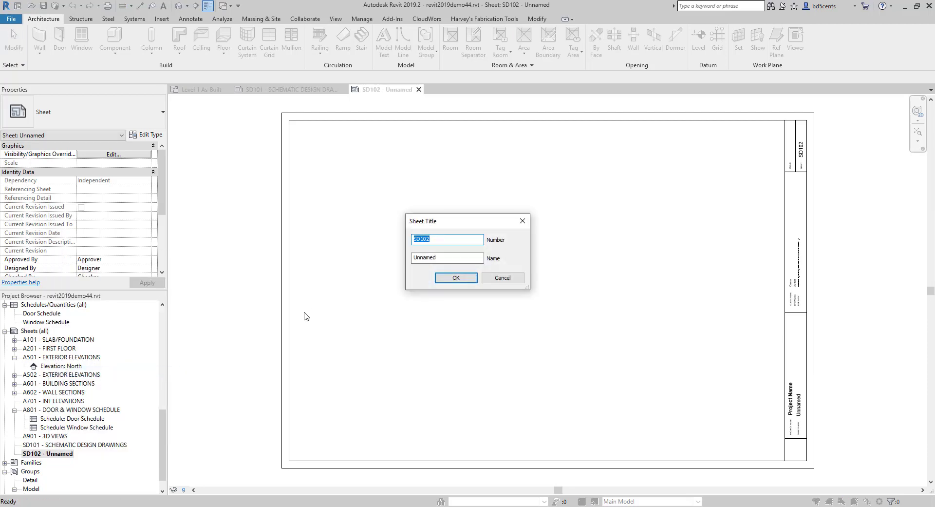
type("C101")
key("Tab")
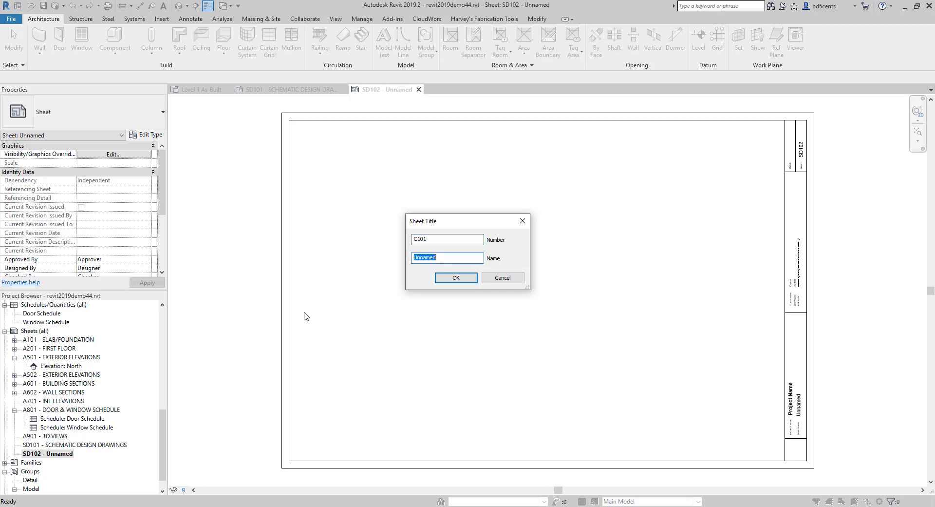
type("COVER")
key("Return")
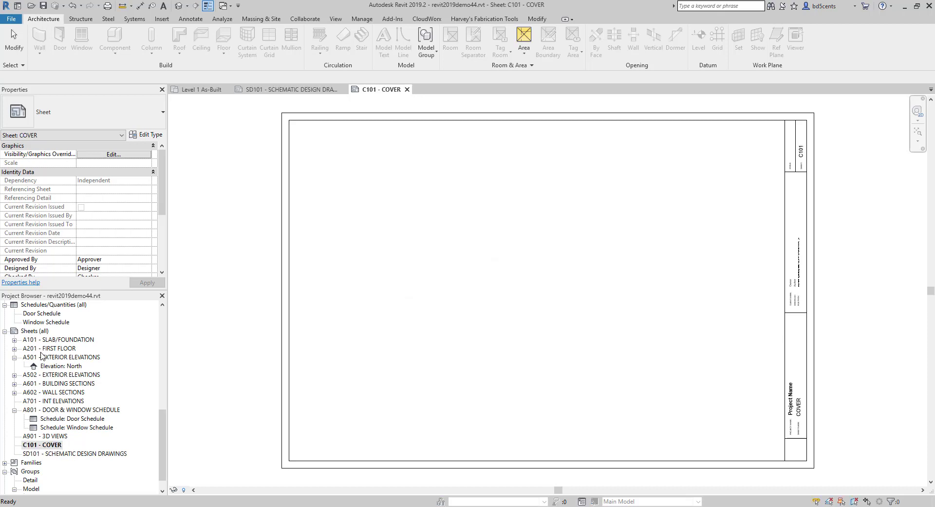
Add another sheet with the Arch D 24x36 custom titleblock and name it SITE
left_click(35, 332)
right_click(36, 334)
left_click(51, 341)
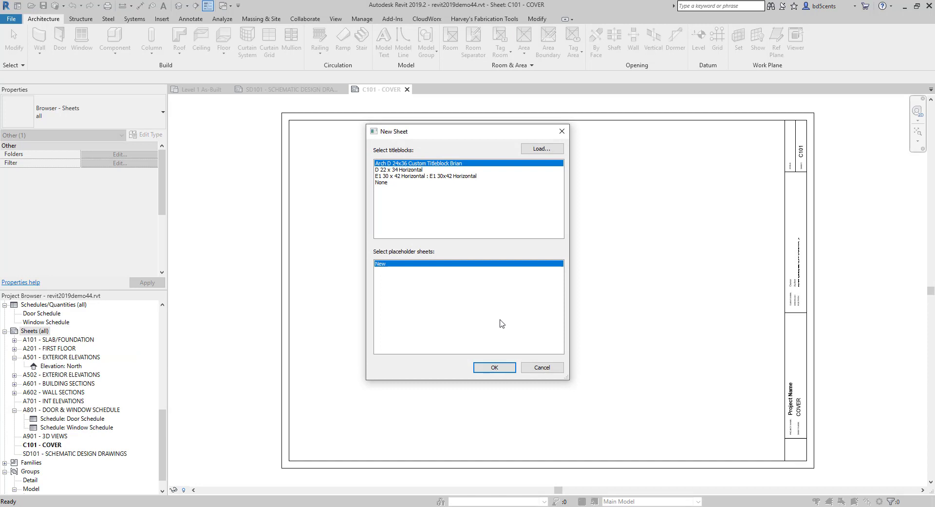
left_click(494, 366)
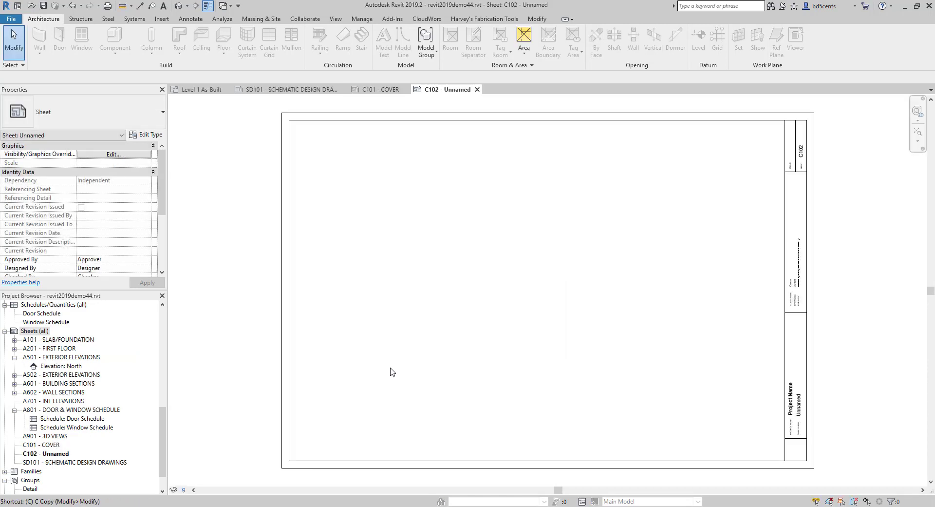
right_click(40, 462)
left_click(41, 455)
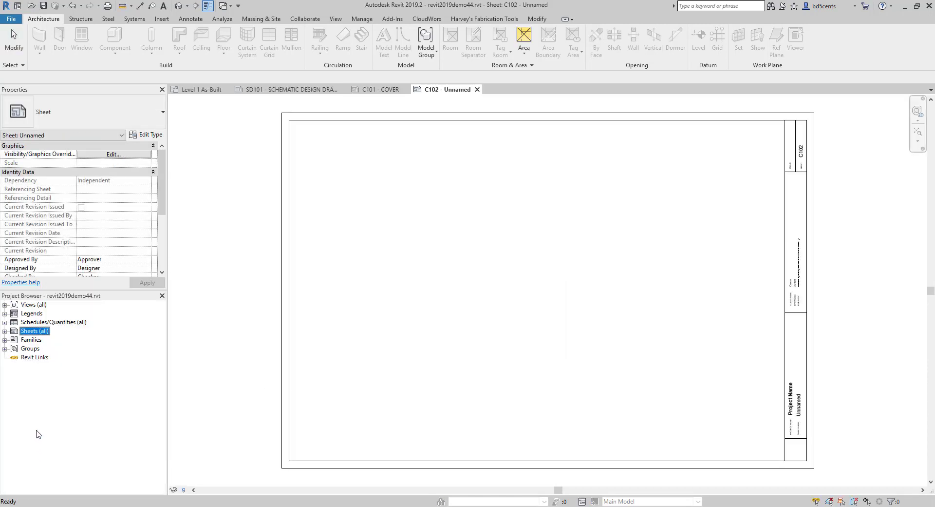
left_click(4, 331)
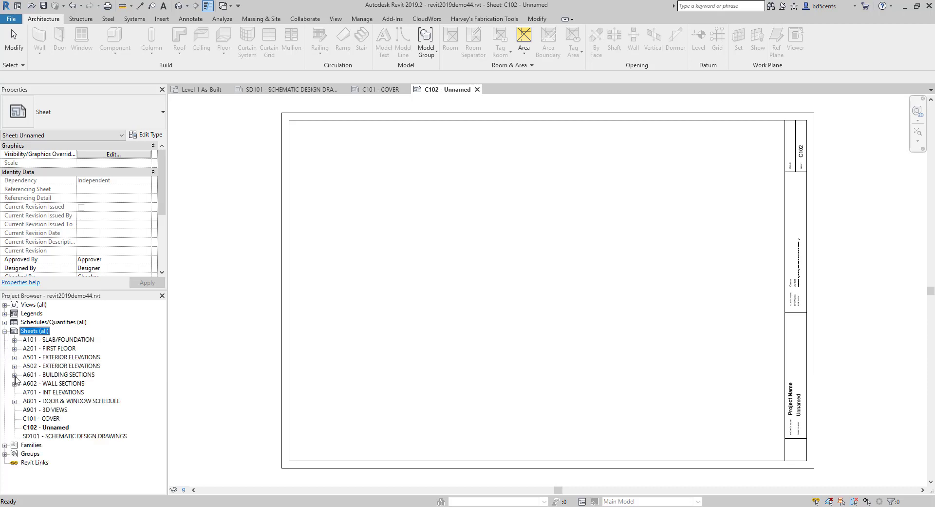
right_click(38, 428)
left_click(151, 344)
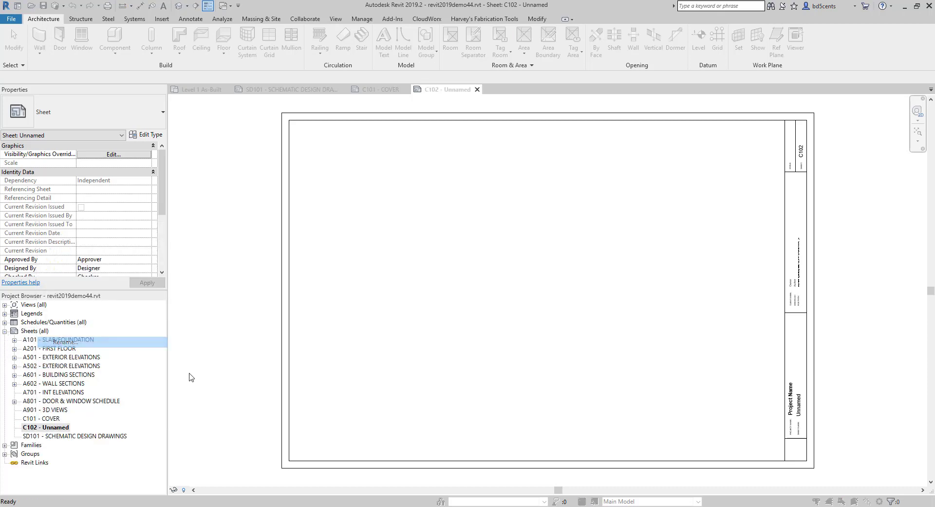
key("Tab")
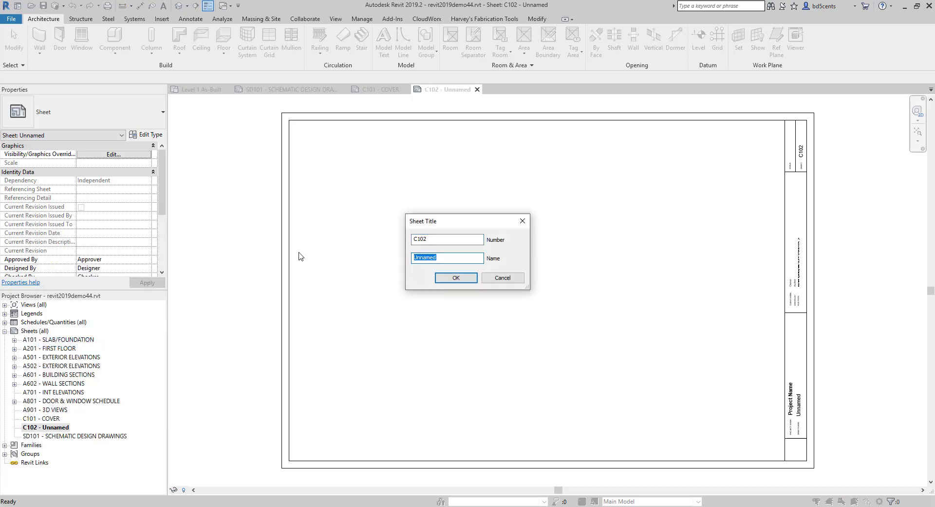
type("SITE")
key("Return")
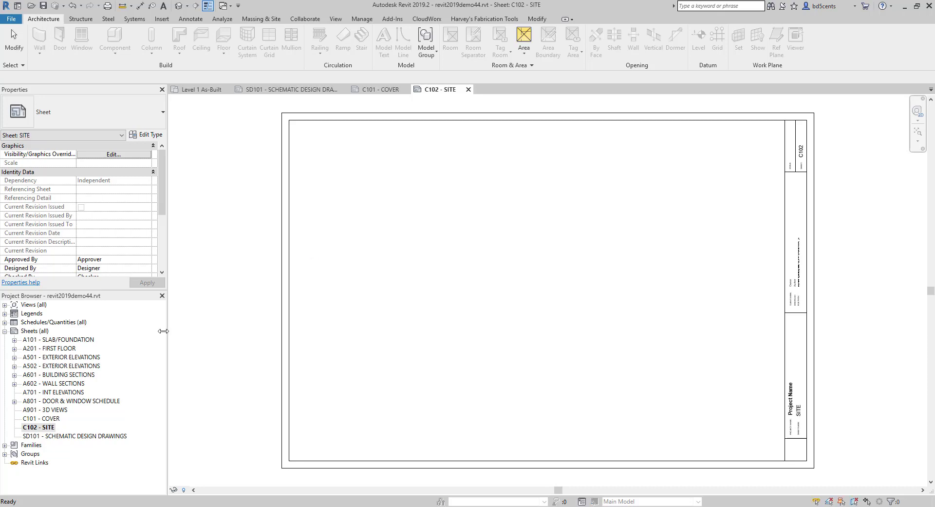
Add a sheet with the Arch D 24x36 custom titleblock and retitle it number A202, name ENLARGED FLOOR PLAN AREAS
right_click(48, 331)
left_click(61, 337)
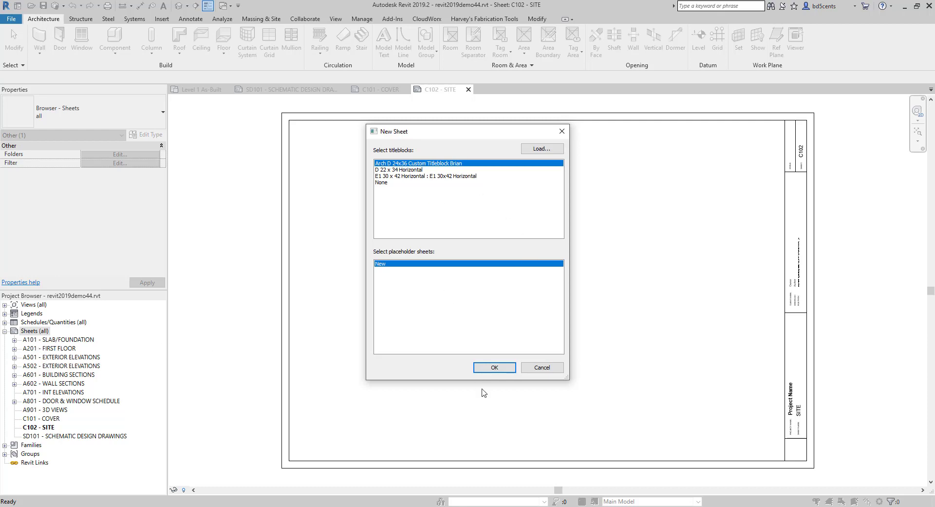
left_click(485, 369)
right_click(45, 436)
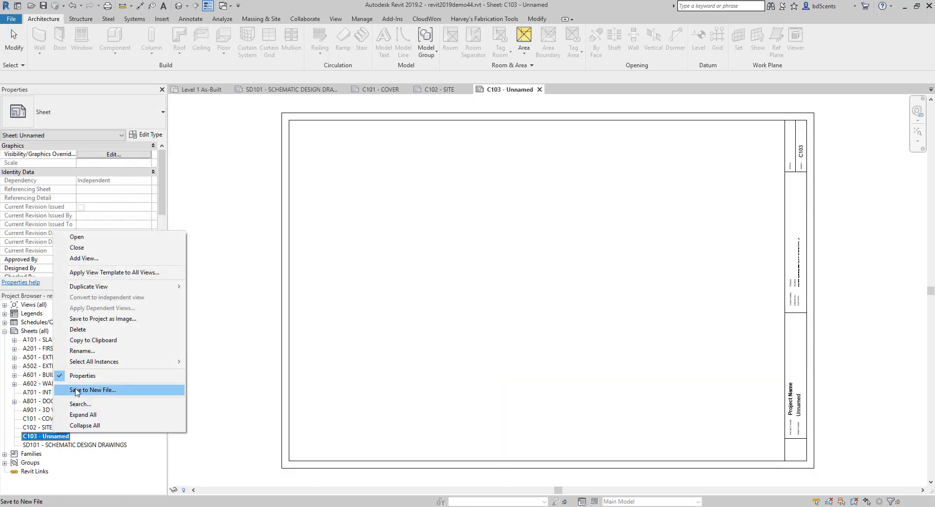
left_click(68, 350)
type("A202")
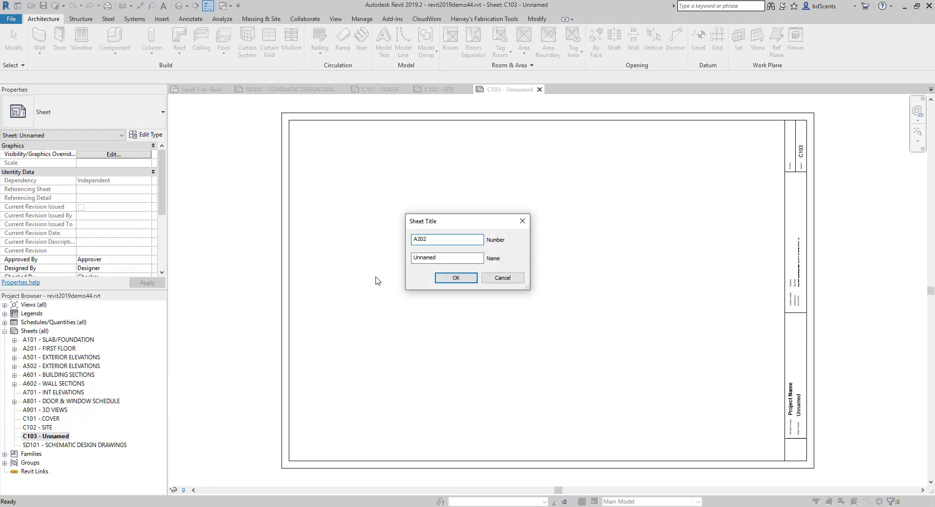
key("Tab")
type("ENLARGED FLOOR PLAN ")
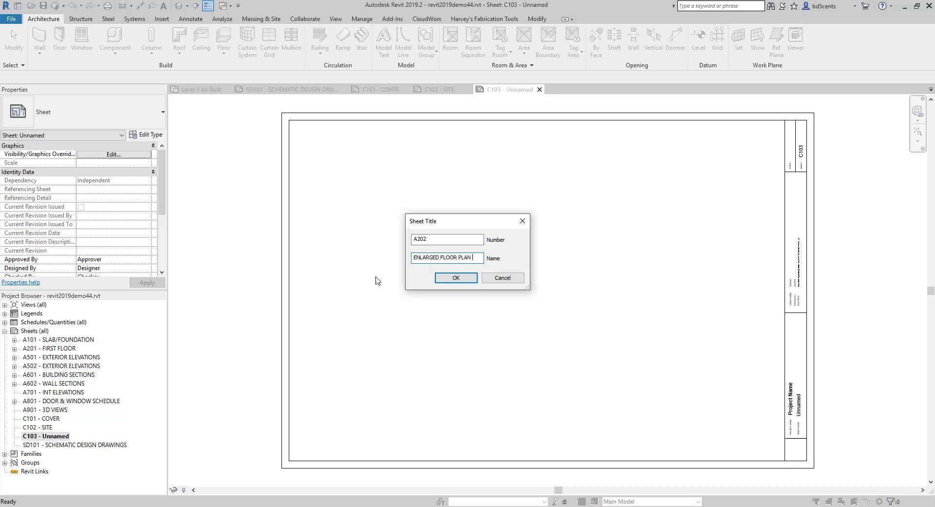
type("AREAS")
key("Return")
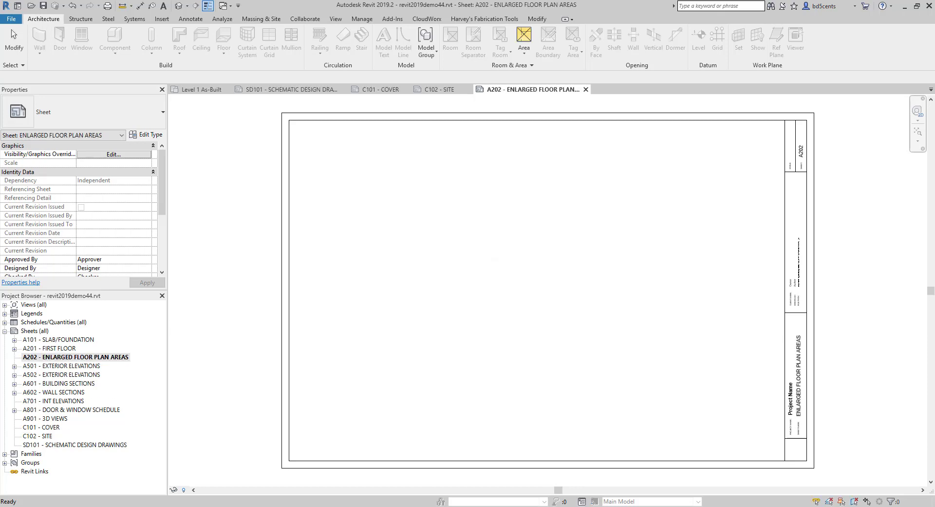
Add a sheet with the Arch D 24x36 custom titleblock and name it TYPICAL ROOM PLANS
right_click(36, 325)
right_click(26, 333)
left_click(54, 339)
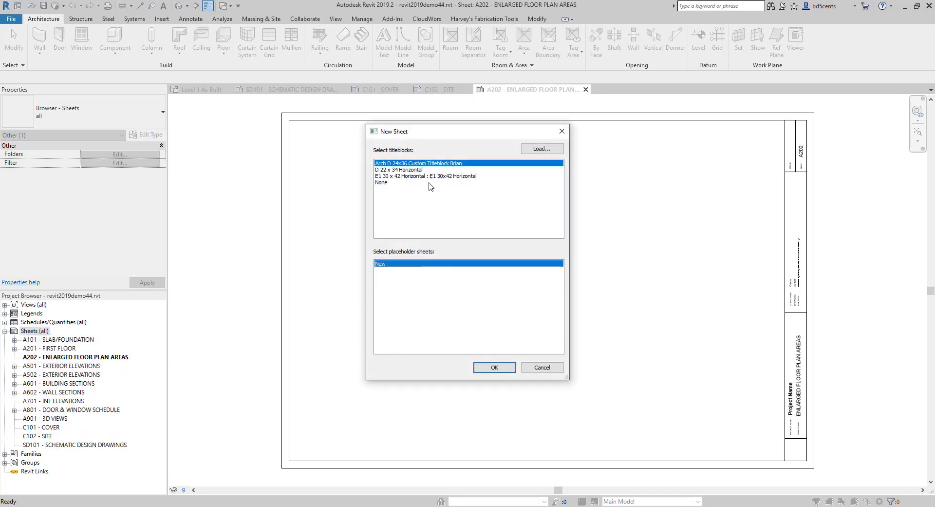
left_click(494, 364)
right_click(41, 365)
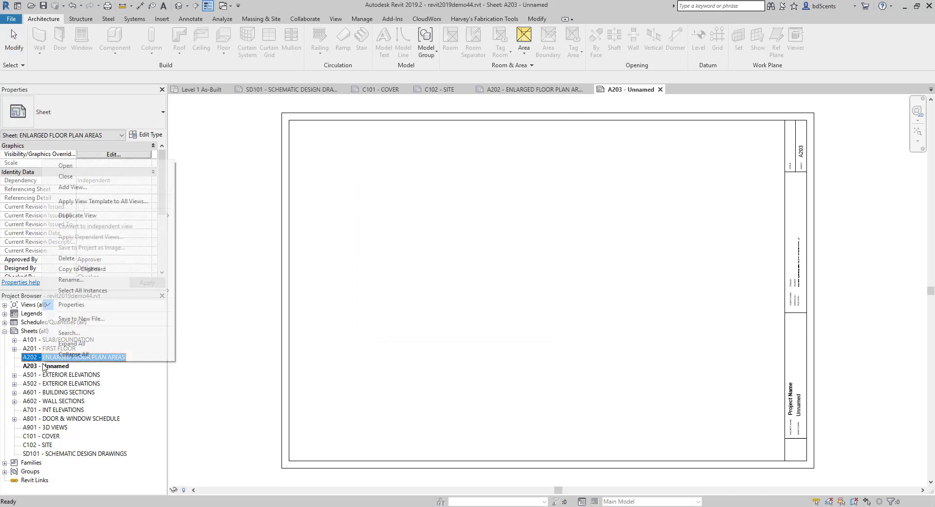
left_click(63, 285)
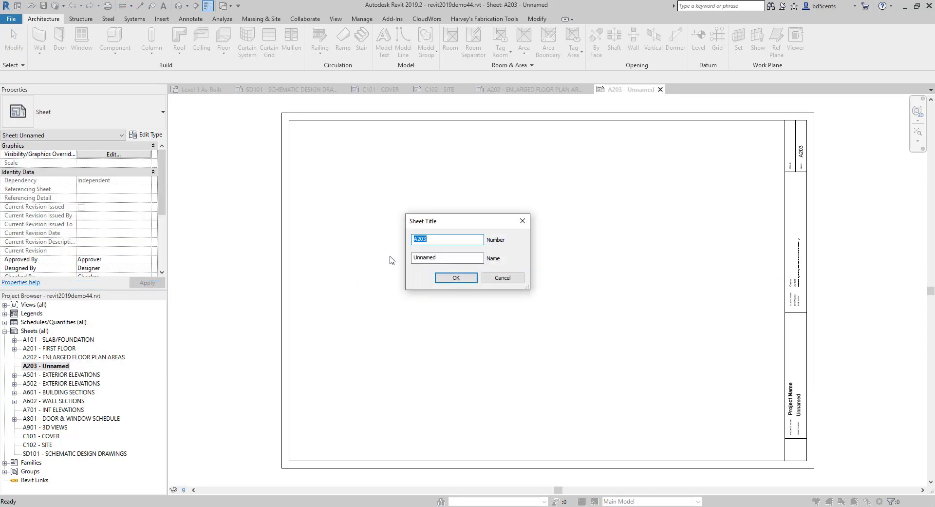
key("Tab")
type("TYPICAL ROOM PLANS")
key("Return")
Add another sheet with the Arch D 24x36 custom titleblock and name it ELECTRICAL PLAN
left_click(42, 332)
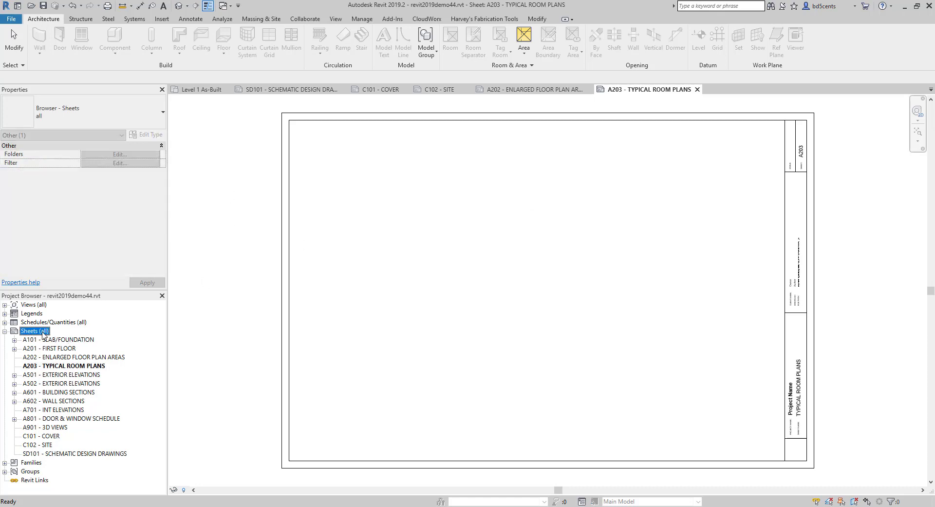
right_click(42, 332)
left_click(61, 337)
left_click(495, 369)
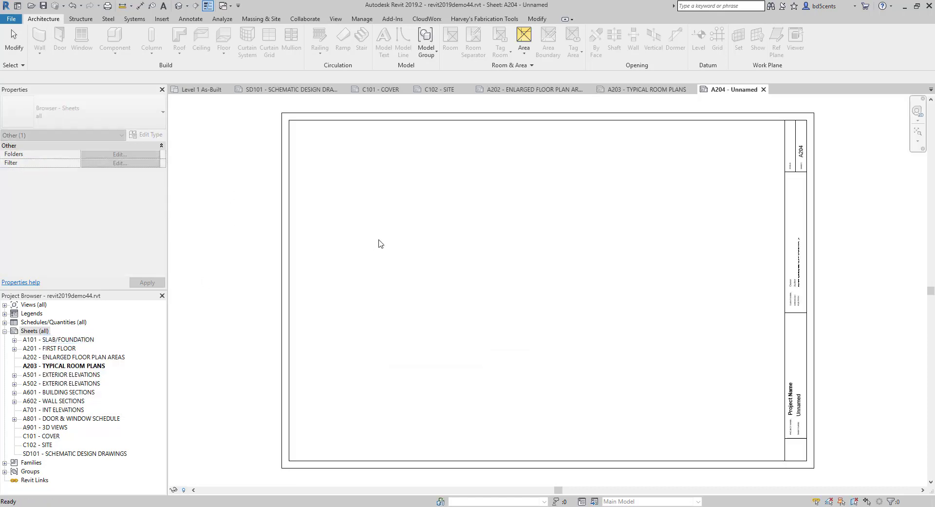
right_click(43, 375)
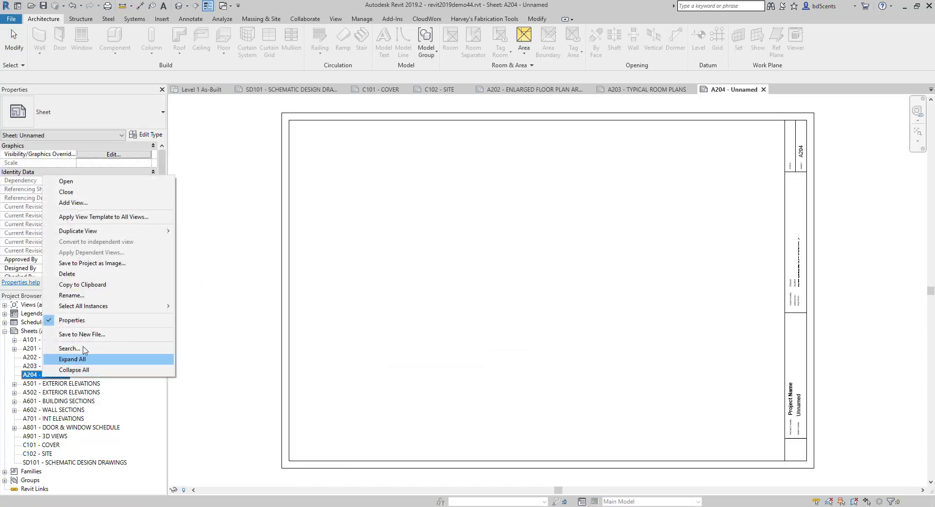
left_click(89, 296)
key("Tab")
type("EL")
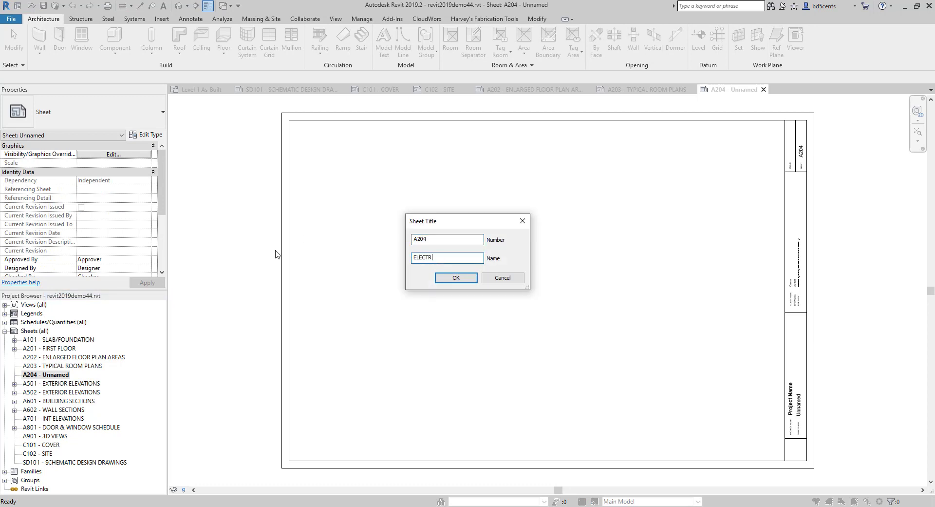
key("Return")
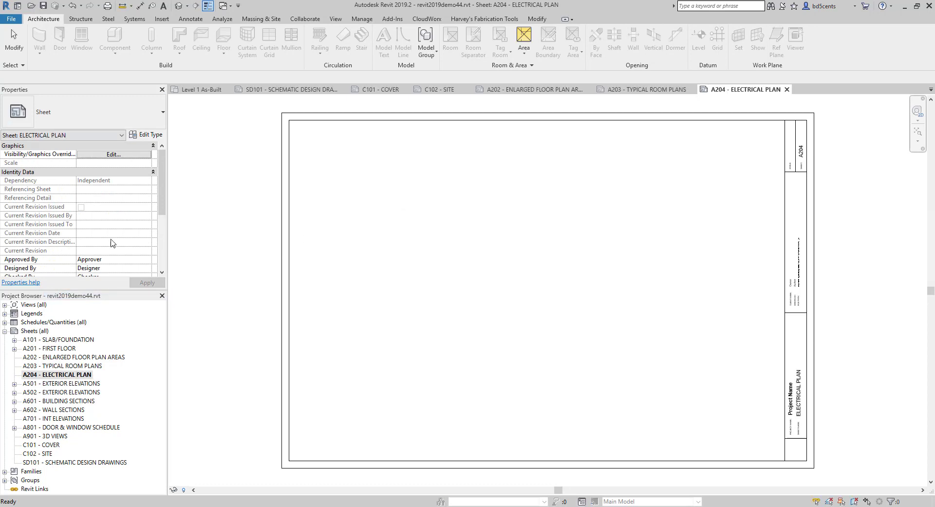
Add a sheet with the Arch D 24x36 custom titleblock and retitle it number A301, name RCP (CEILING PLAN)
right_click(28, 330)
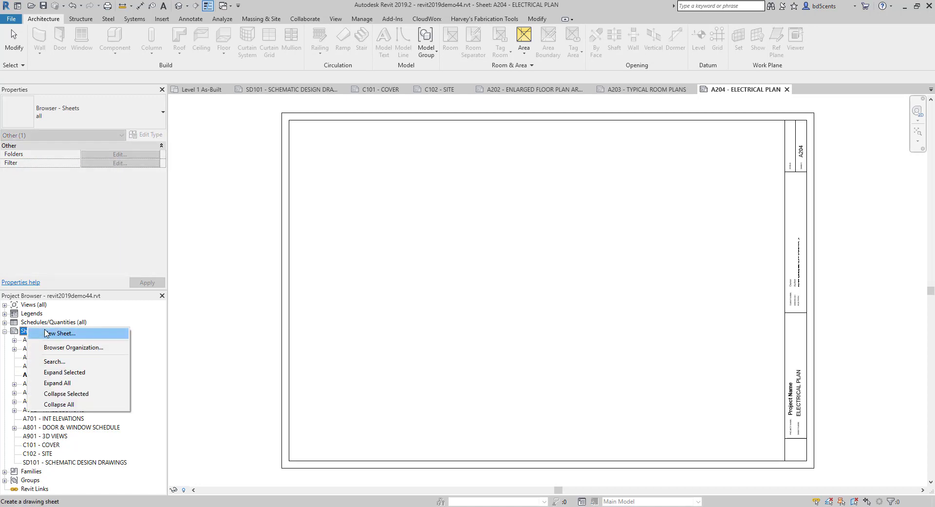
left_click(44, 335)
left_click(491, 367)
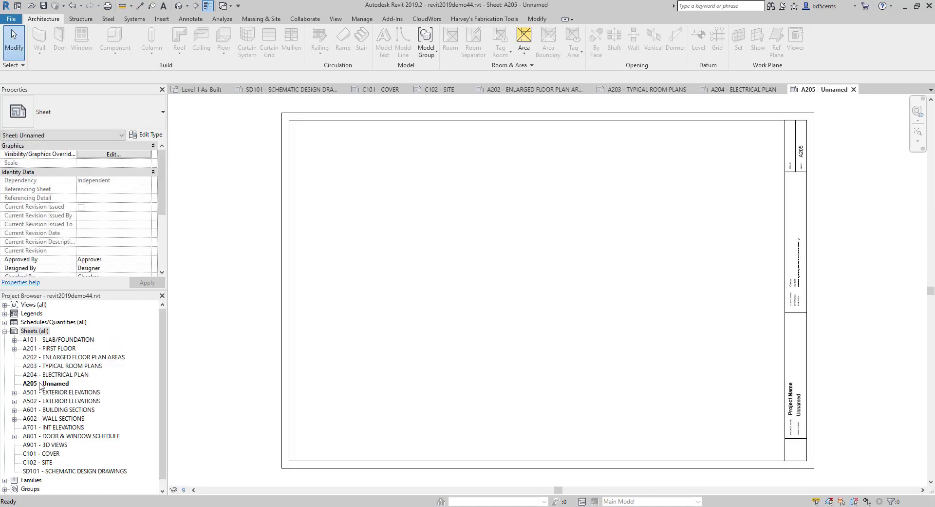
right_click(40, 383)
left_click(73, 304)
type("A301")
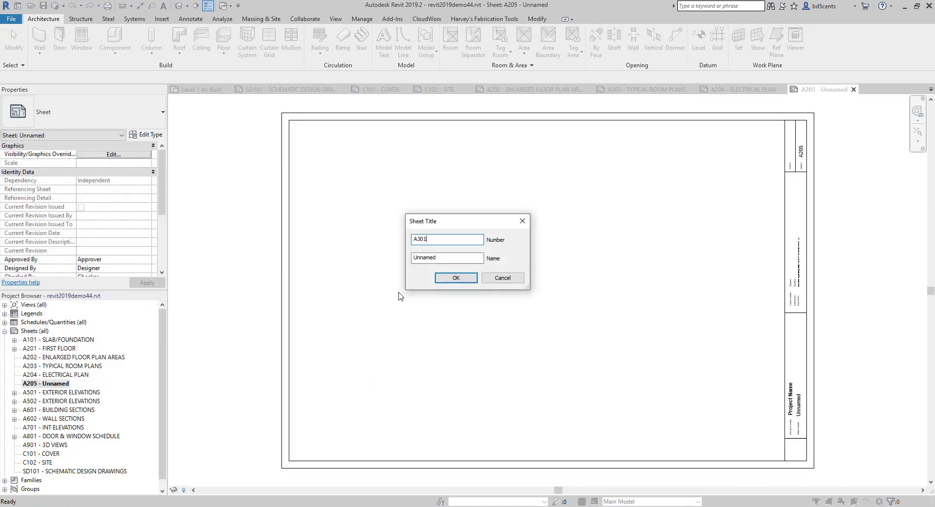
key("Tab")
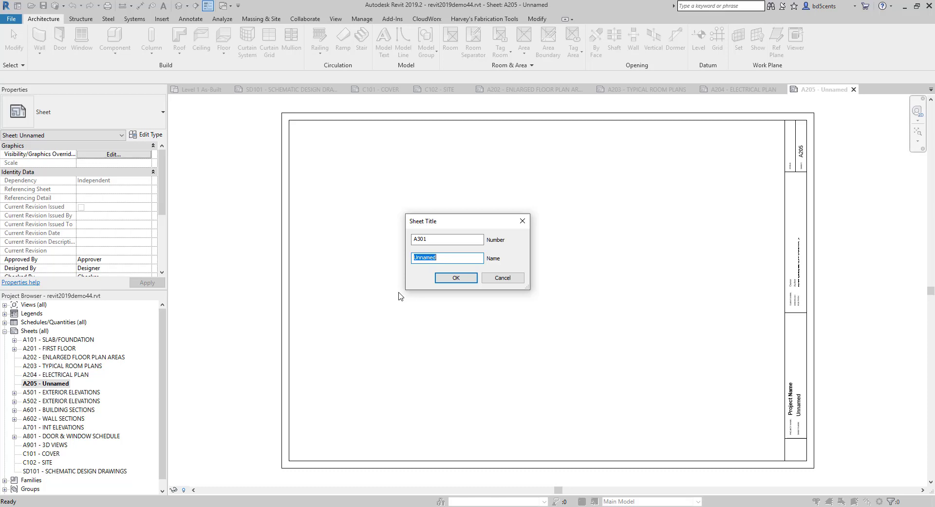
type("RCP (CEILING PLAN")
key("Return")
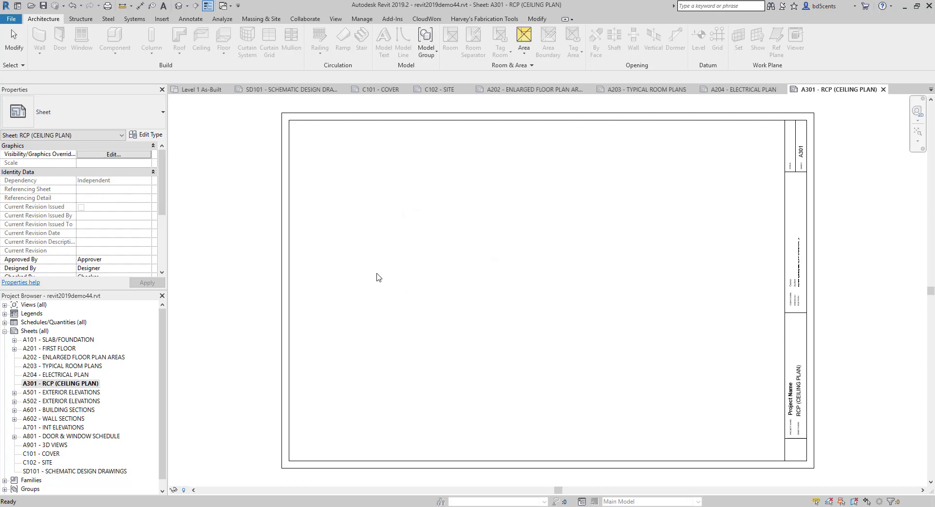
Add a sheet with the Arch D 24x36 custom titleblock and name it CEILING DETAILS
left_click(25, 333)
right_click(34, 332)
left_click(68, 342)
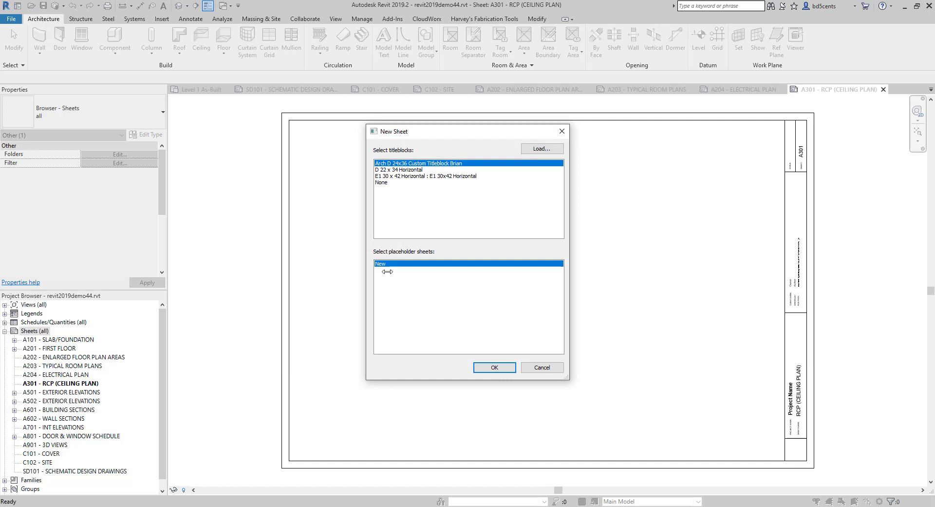
left_click(495, 367)
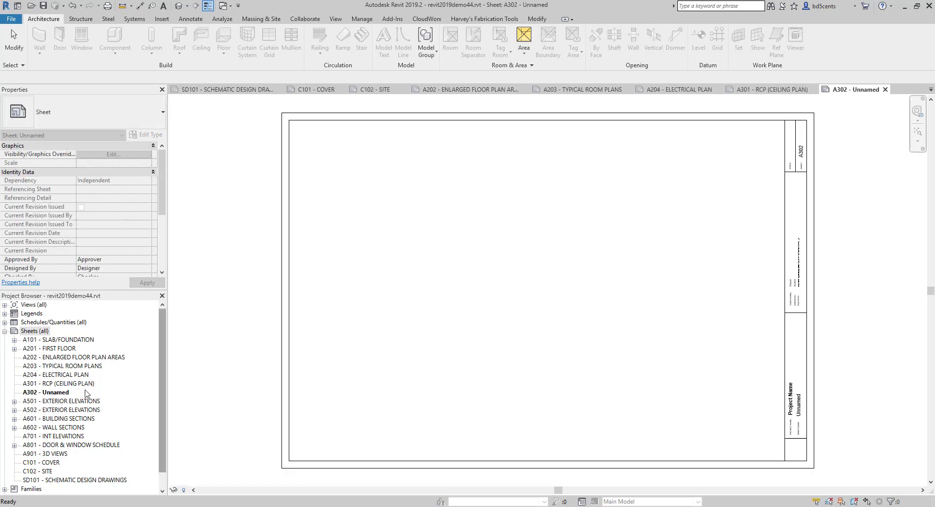
right_click(49, 394)
left_click(97, 309)
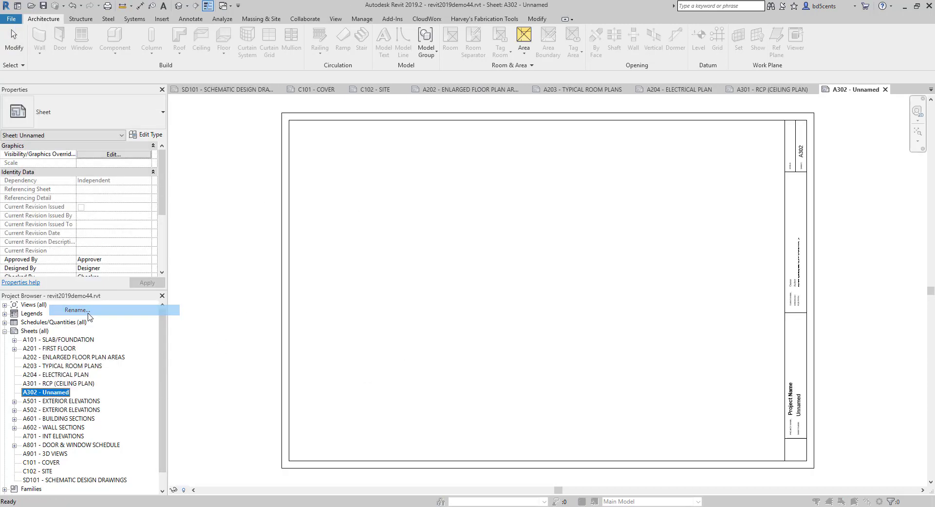
double_click(439, 257)
type("CEILING DETAILS")
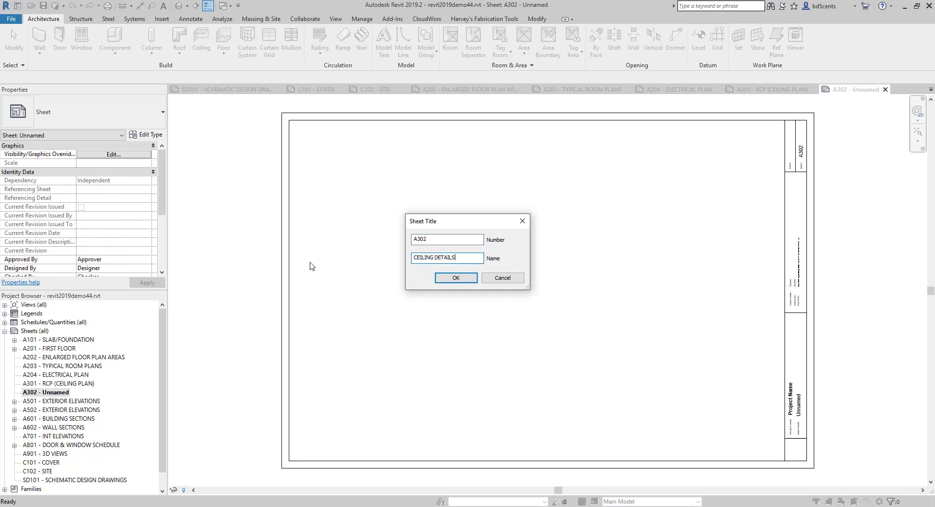
key("Return")
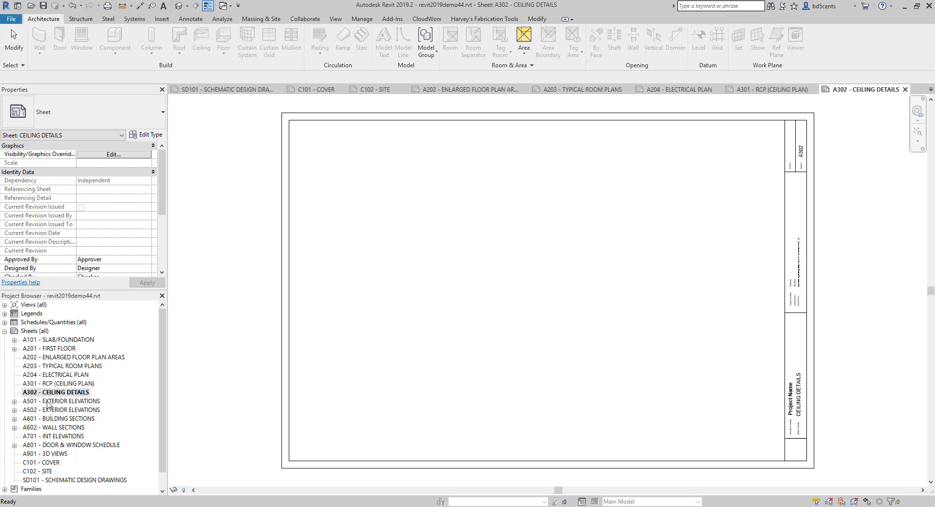
Add a sheet with the Arch D 24x36 custom titleblock and retitle it number A401, name ROOF PLAN
left_click(27, 332)
right_click(27, 331)
left_click(73, 339)
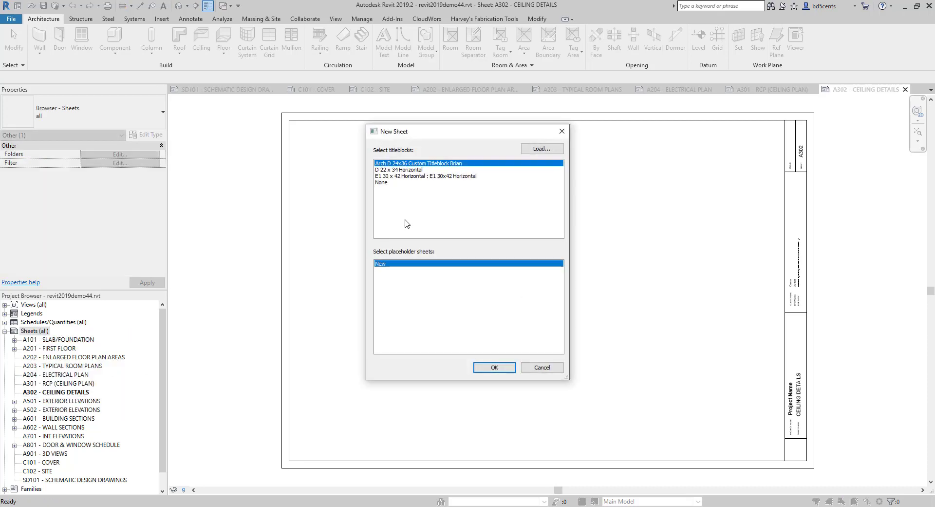
left_click(494, 367)
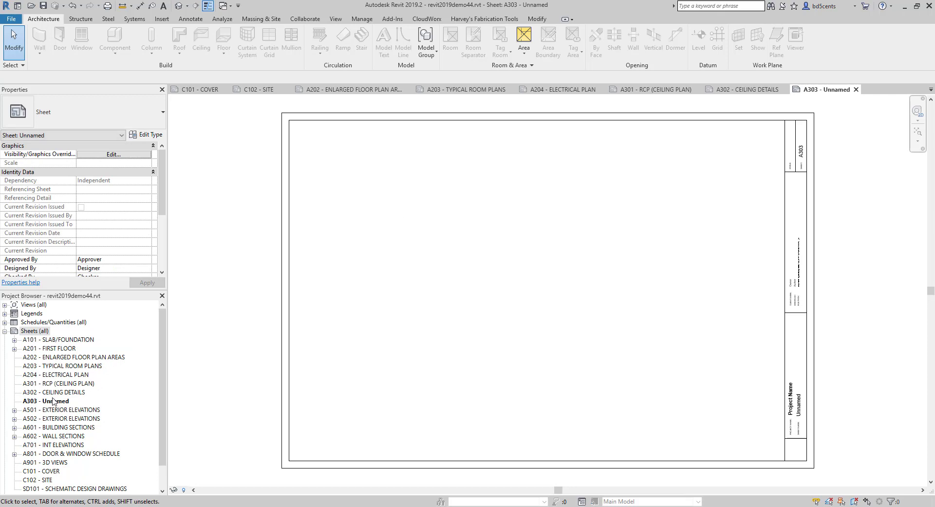
right_click(46, 401)
left_click(78, 316)
type("A")
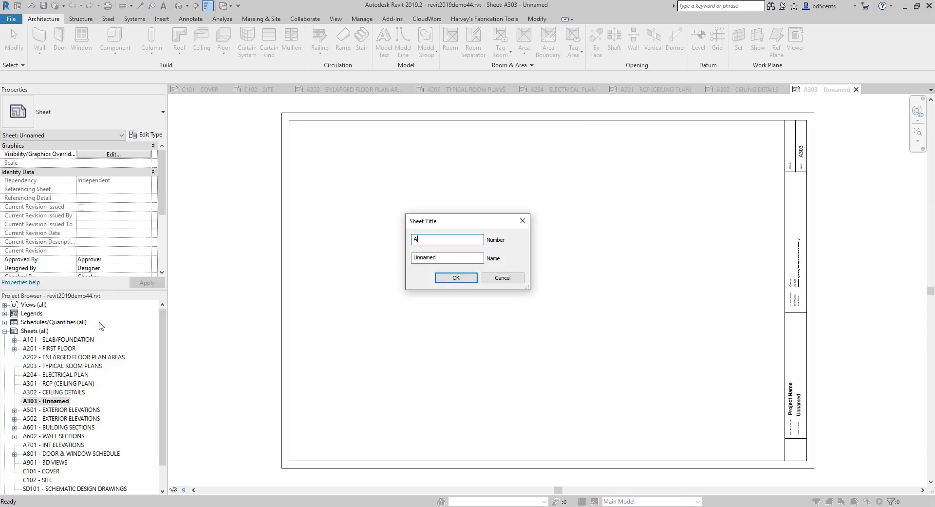
type("401")
key("Tab")
type("ROOF PLAN")
key("Return")
Rename the existing sheet A502 as ELEVATION DETAILS, keeping its number
left_click(64, 410)
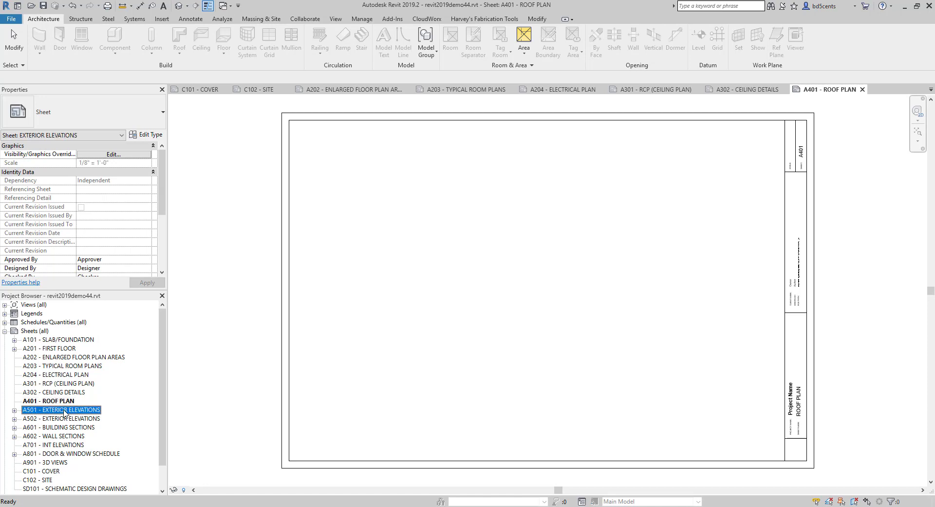
left_click(54, 421)
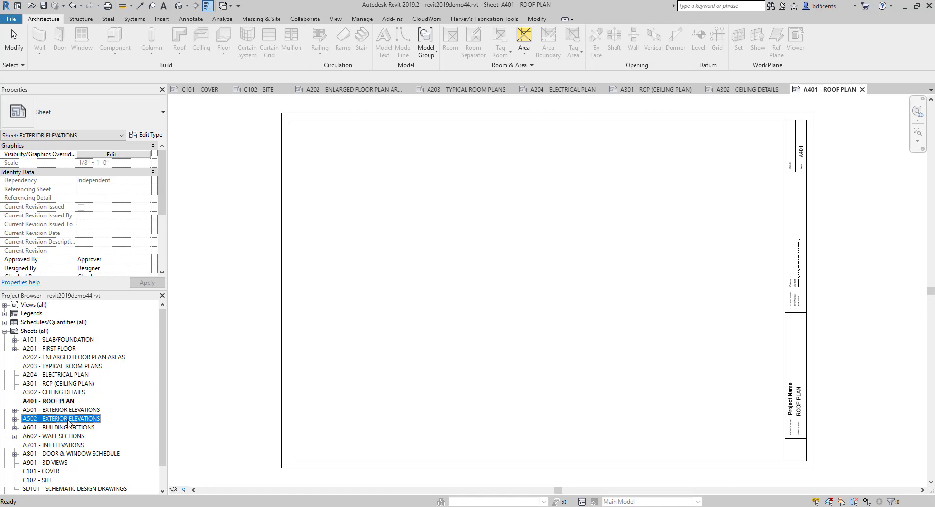
right_click(68, 423)
left_click(99, 329)
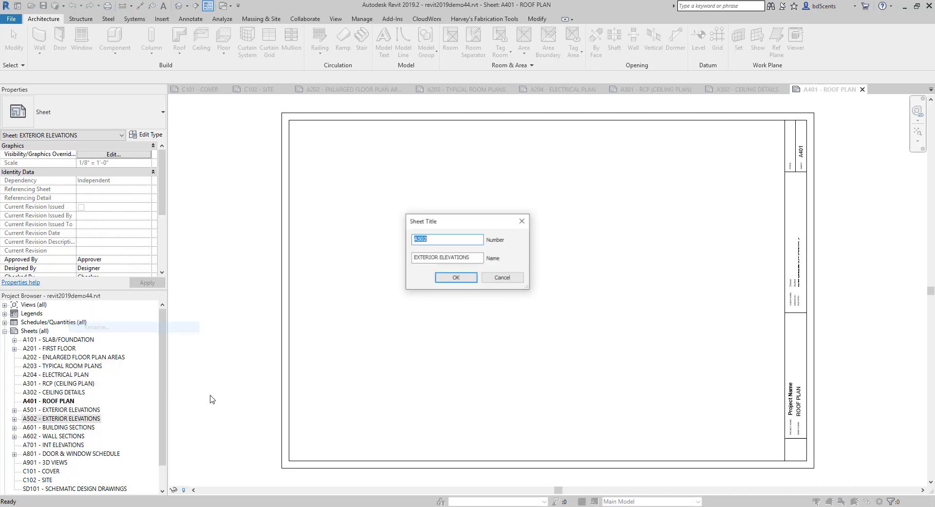
left_click_drag(475, 257, 373, 260)
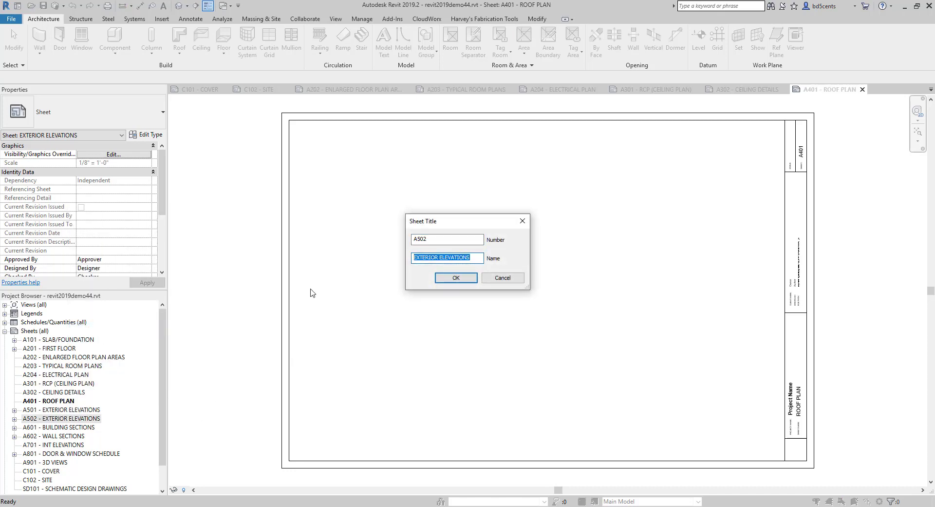
type("ELEVATI")
key("Return")
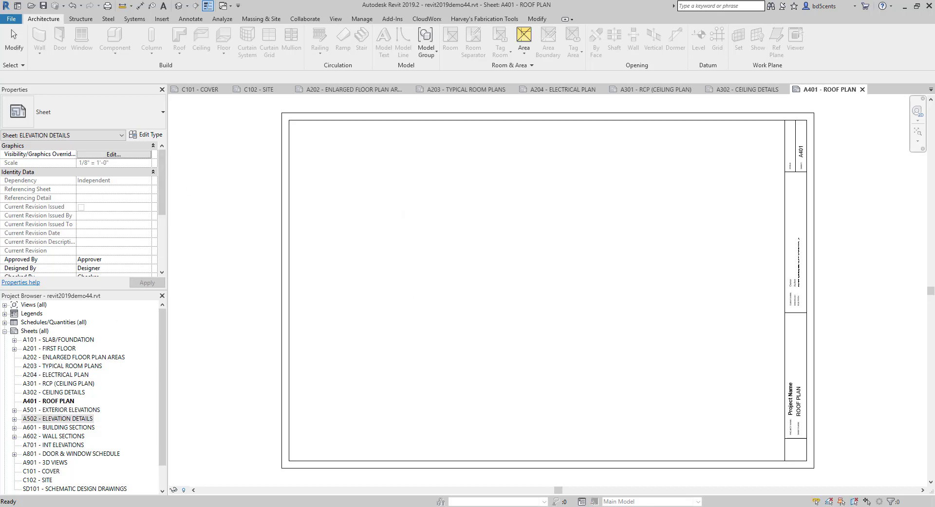
Create one more new sheet using the Arch D 24x36 custom titleblock
right_click(57, 420)
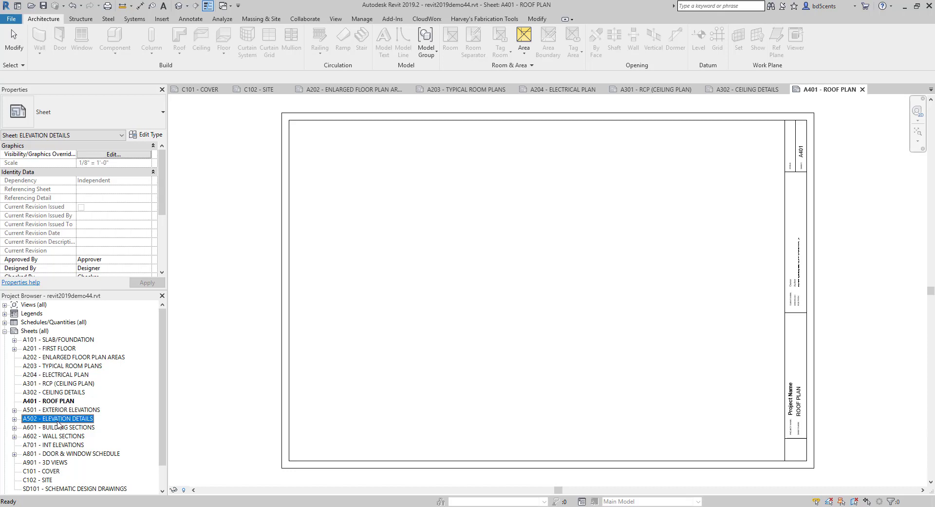
left_click(30, 333)
left_click(49, 342)
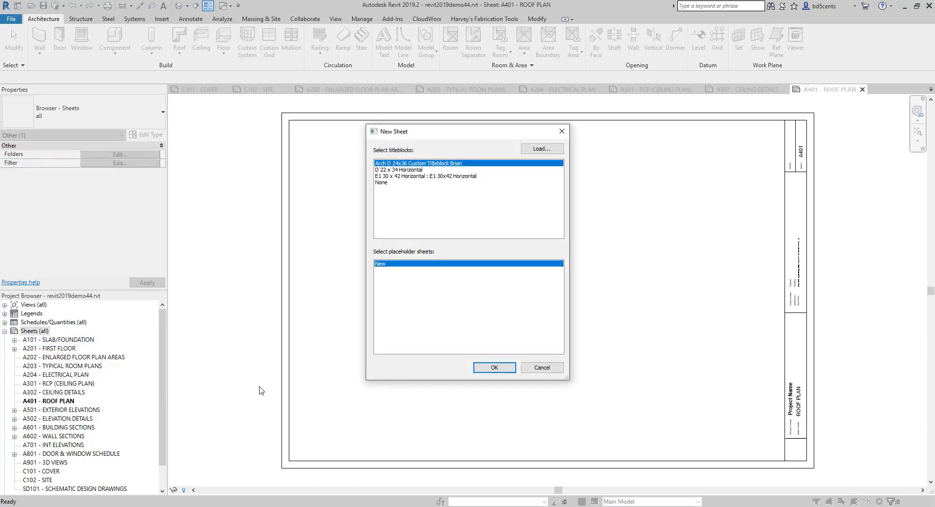
left_click(492, 368)
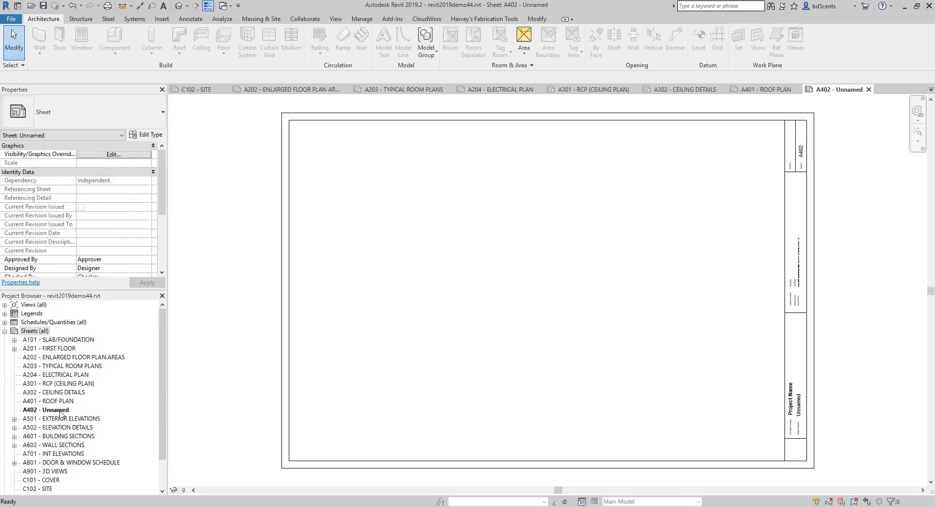
Retitle the new unnamed sheet with number A503 and name ENLARGED ELEVATIONS
right_click(56, 409)
left_click(85, 327)
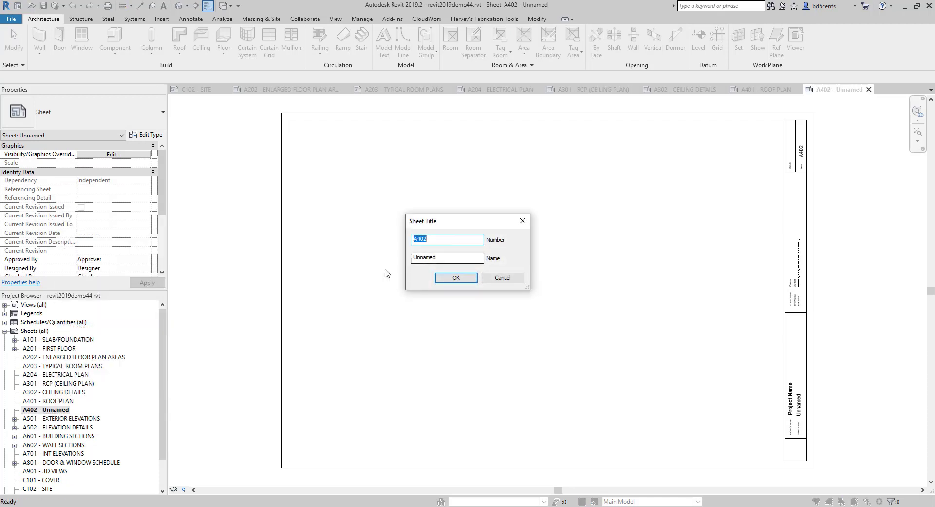
type("A5032")
key("Tab")
key("shift+Tab")
key("End")
key("BackSpace")
key("Tab")
type("EN")
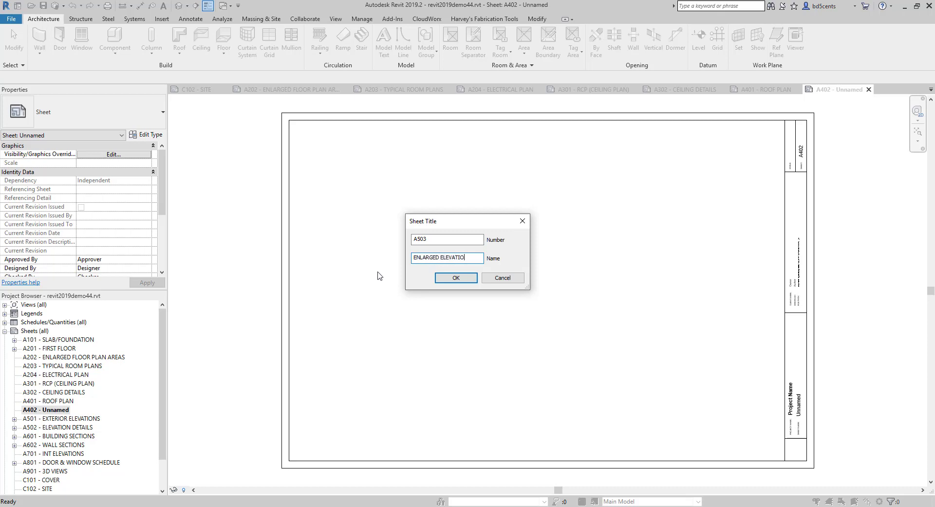
key("shift+Tab")
key("Tab")
key("shift+Tab")
key("Tab")
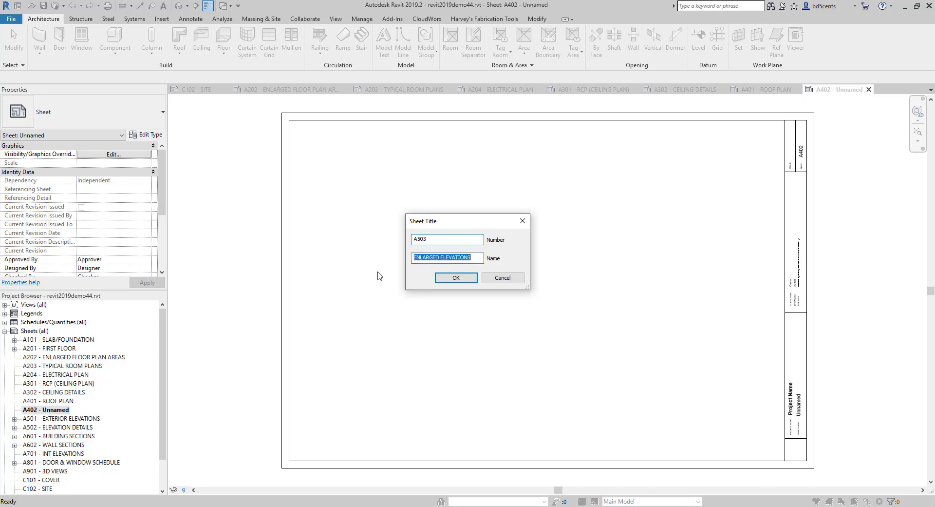
key("shift+Tab")
key("Tab")
key("shift+Tab")
key("Tab")
key("shift+Tab")
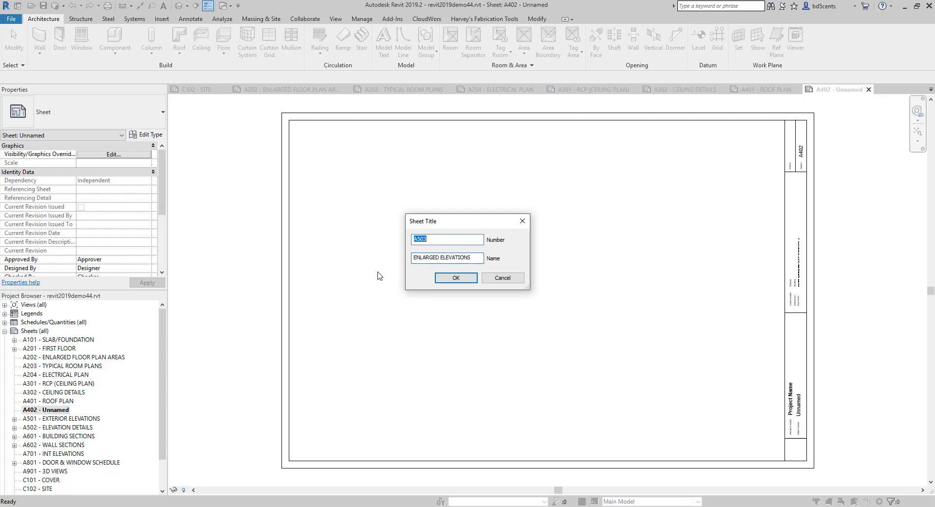
key("Tab")
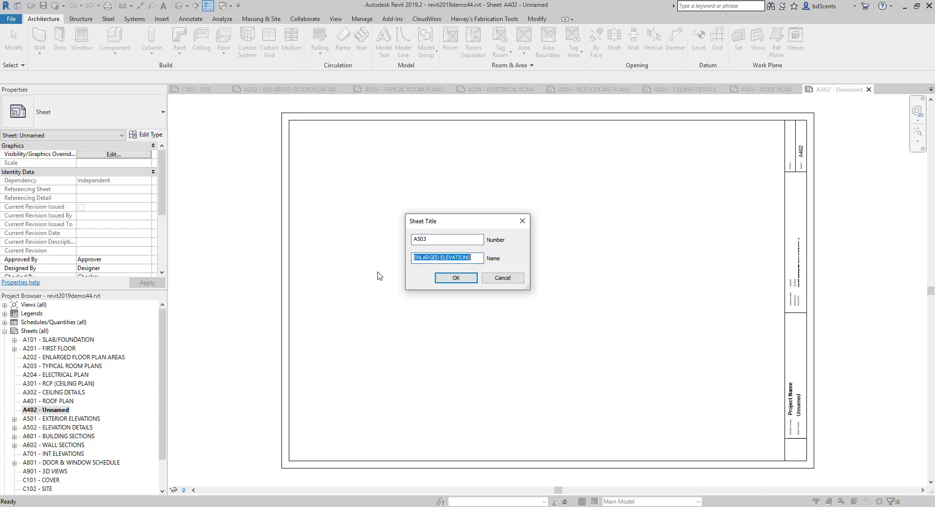
left_click(455, 277)
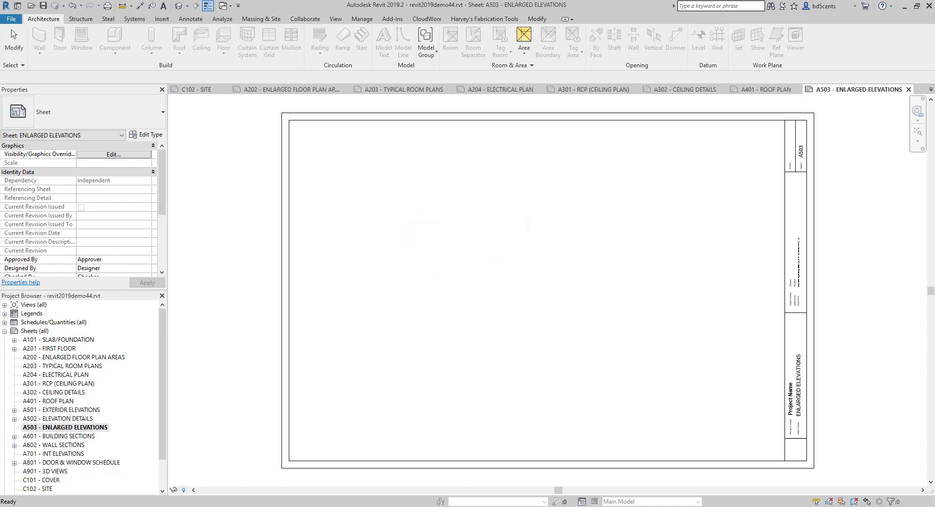
Create another new sheet using the Arch D 24x36 custom titleblock
scroll(47, 422, "down", 1)
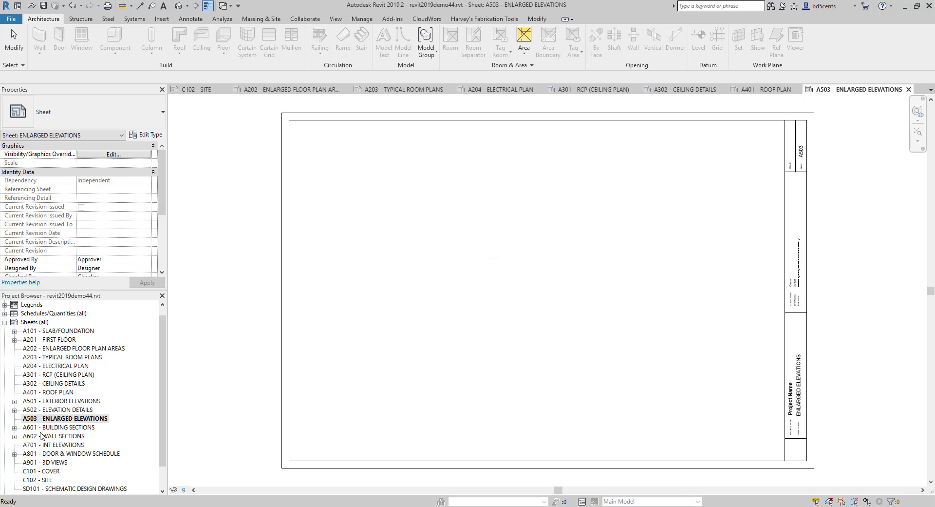
left_click(42, 436)
scroll(48, 444, "down", 1)
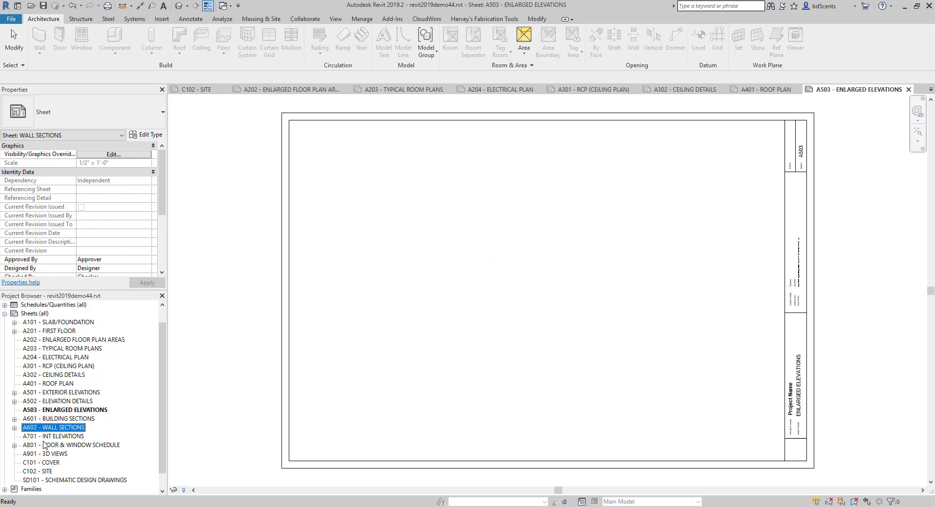
left_click(34, 313)
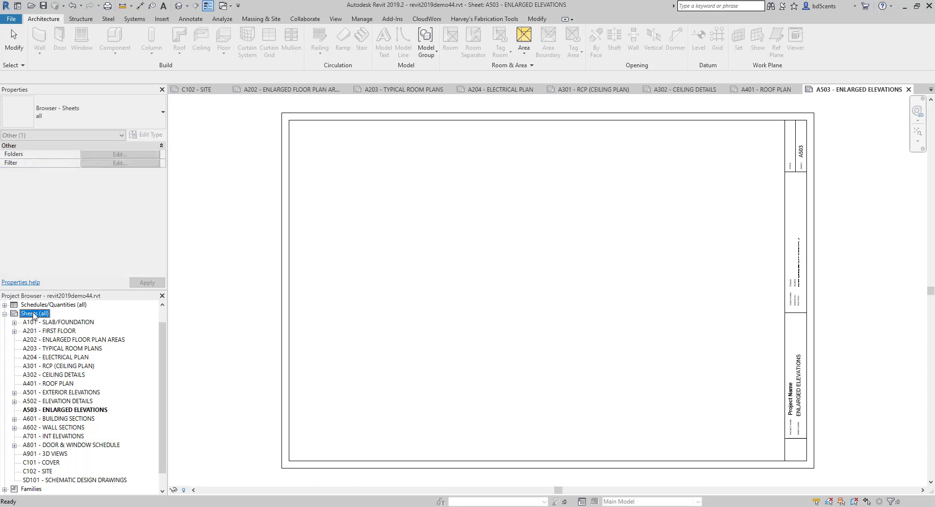
right_click(34, 313)
left_click(54, 318)
left_click(514, 369)
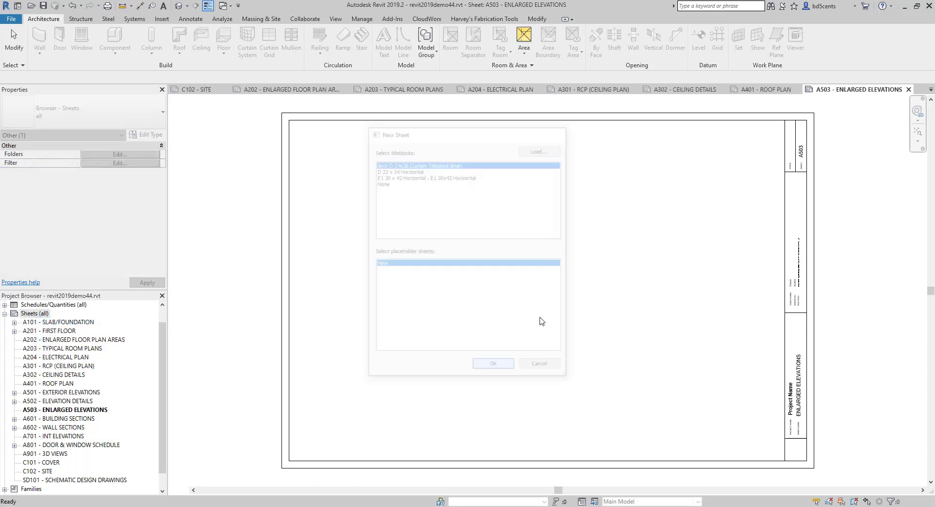
Retitle the new unnamed sheet with number A603 and name DETAIL SECTIONS
right_click(55, 418)
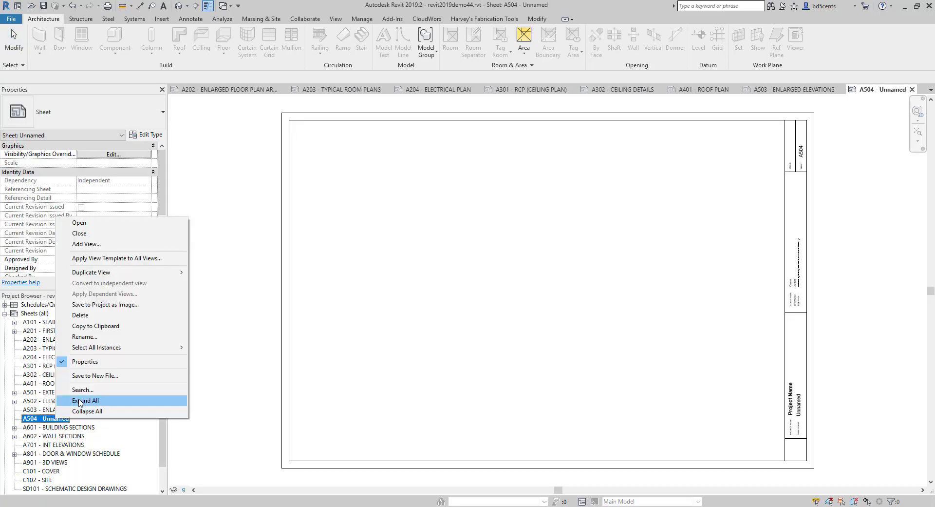
left_click(85, 336)
type("A603")
key("Tab")
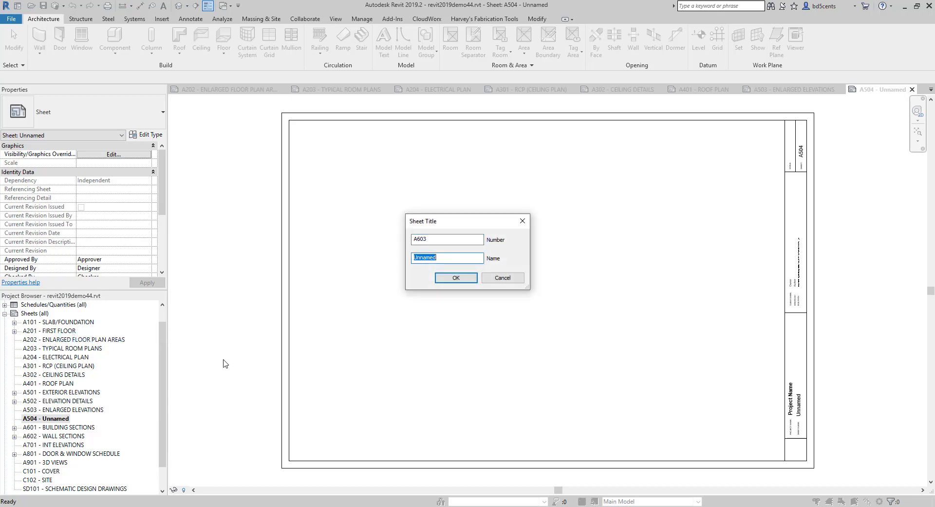
type("DETAIL SECTIONS")
key("Return")
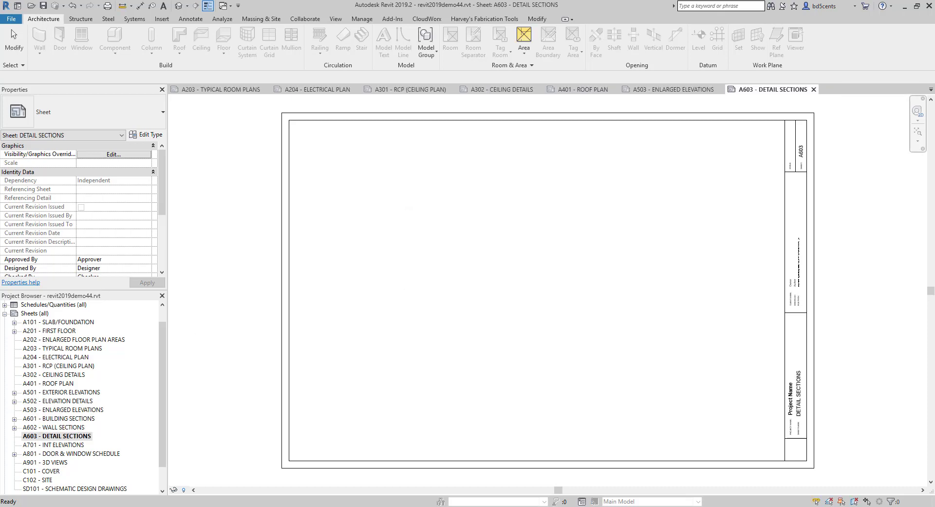
Rename the existing sheet A701 as INTERIOR ELEVATIONS, keeping its number
left_click(57, 444)
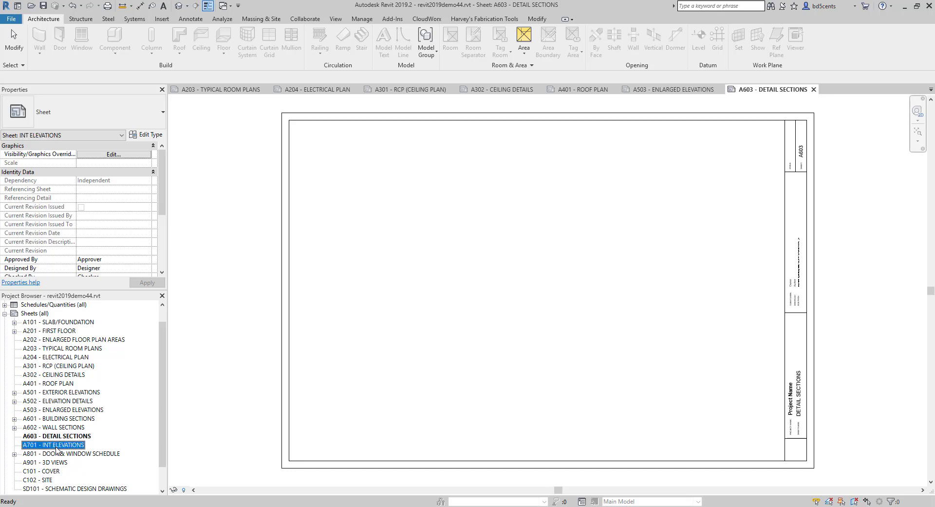
right_click(57, 447)
left_click(73, 367)
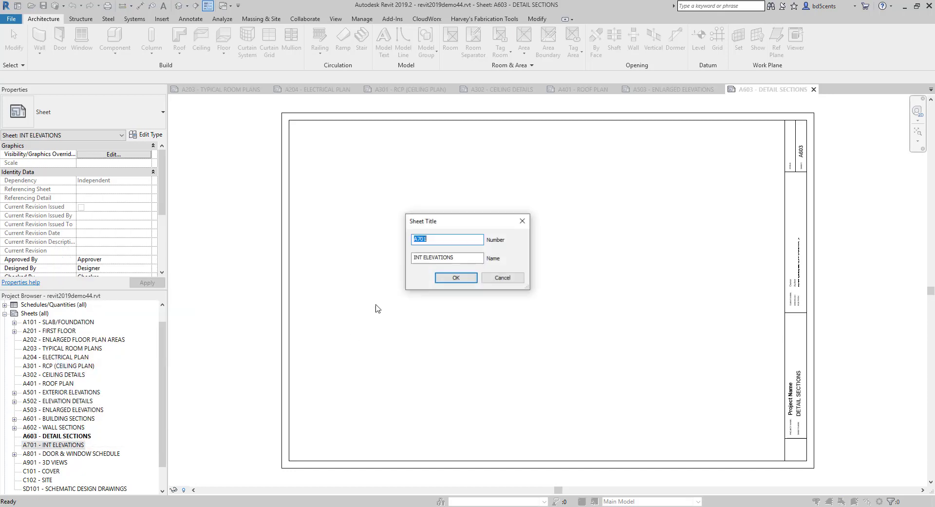
left_click(426, 257)
type("ERIOS")
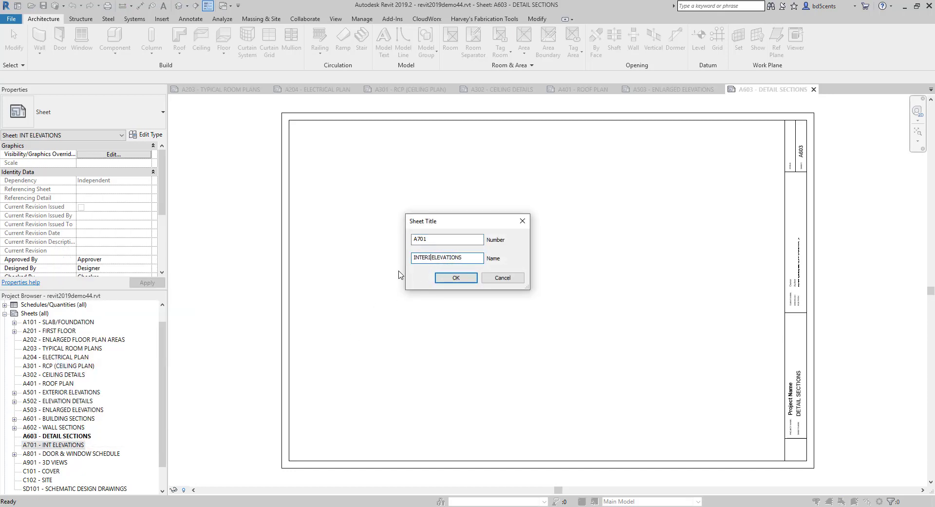
key("BackSpace")
type("R")
key("Return")
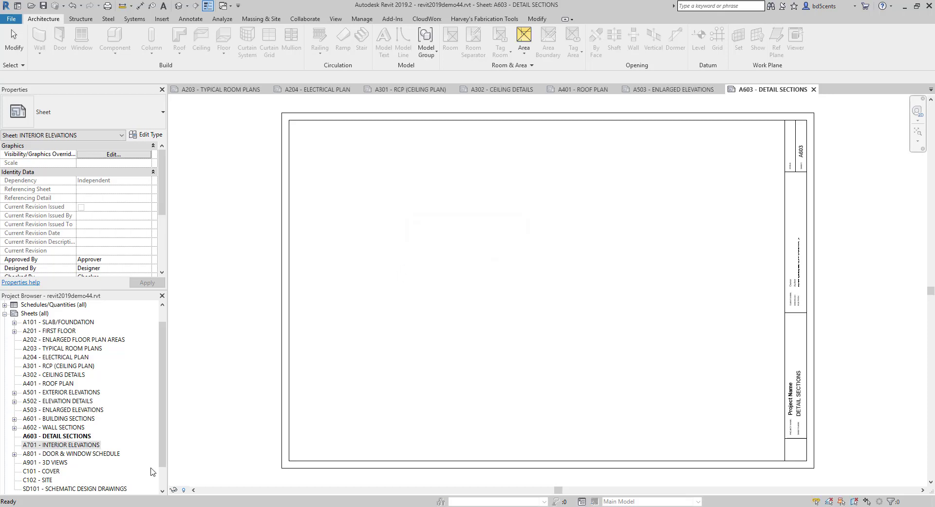
Add a sheet with the Arch D 24x36 custom titleblock and retitle it number A702, name FINISH SCHEDULES
right_click(37, 315)
left_click(56, 323)
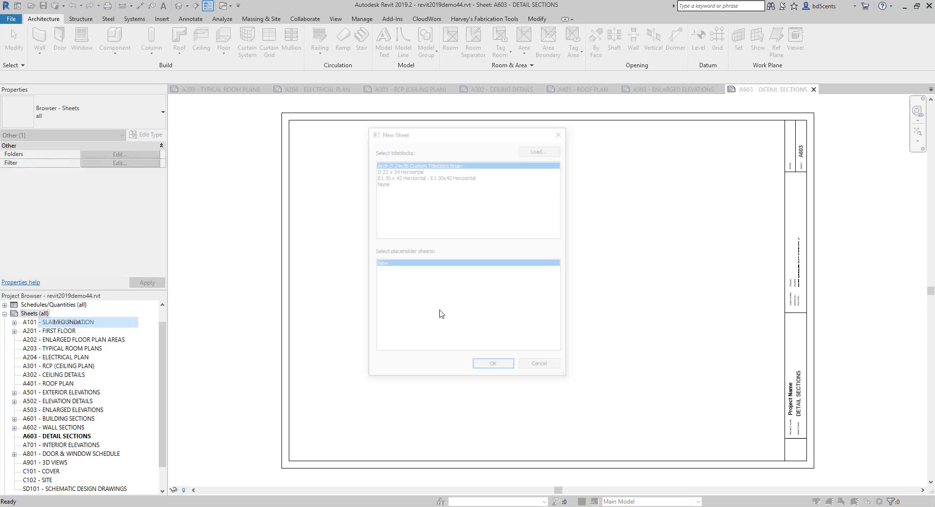
left_click(495, 367)
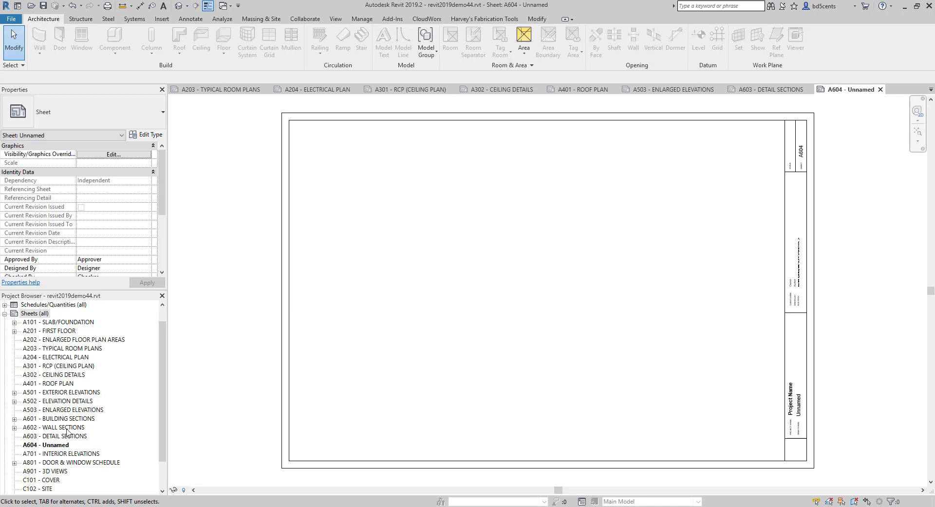
right_click(61, 445)
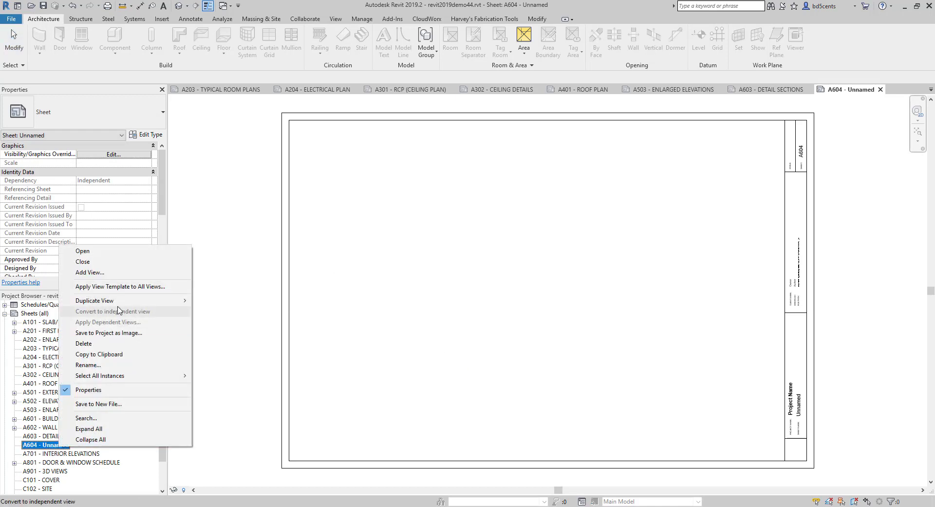
left_click(95, 365)
type("A702")
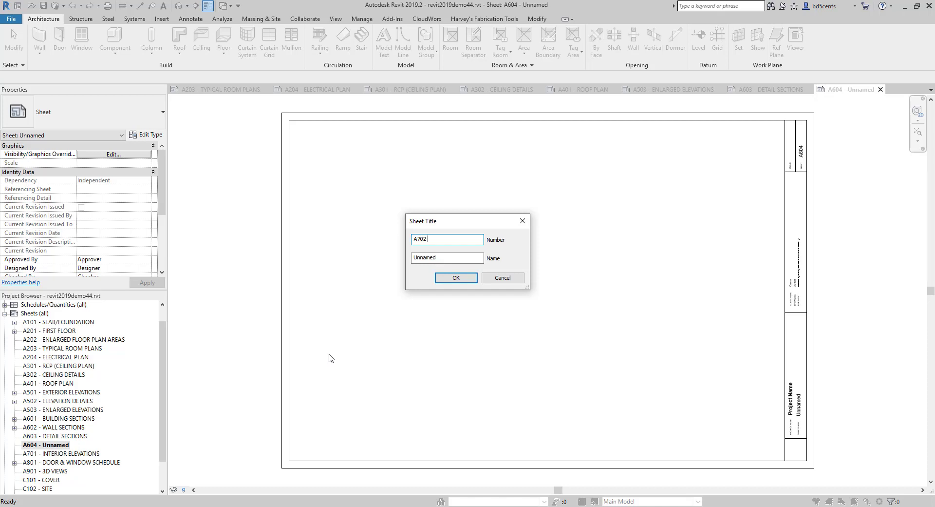
key("Tab")
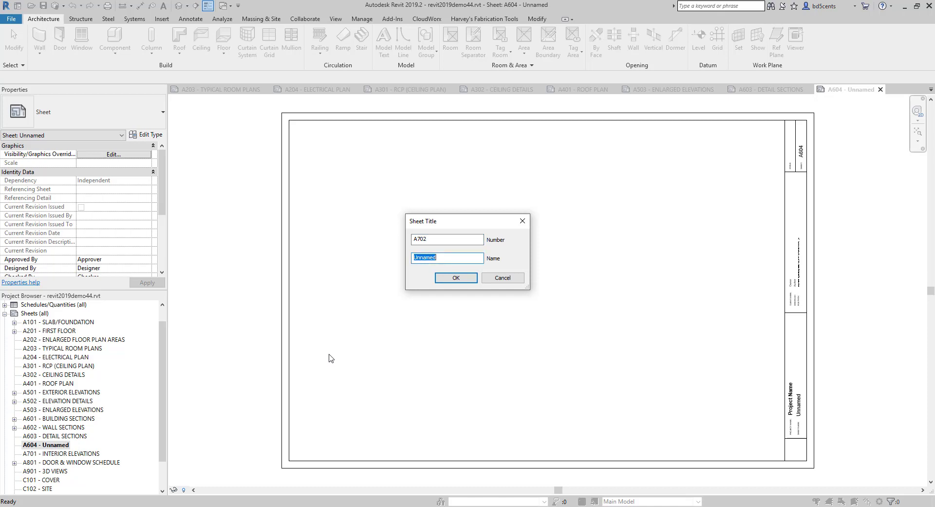
type("FINISH D")
type("CHEDULES")
key("Return")
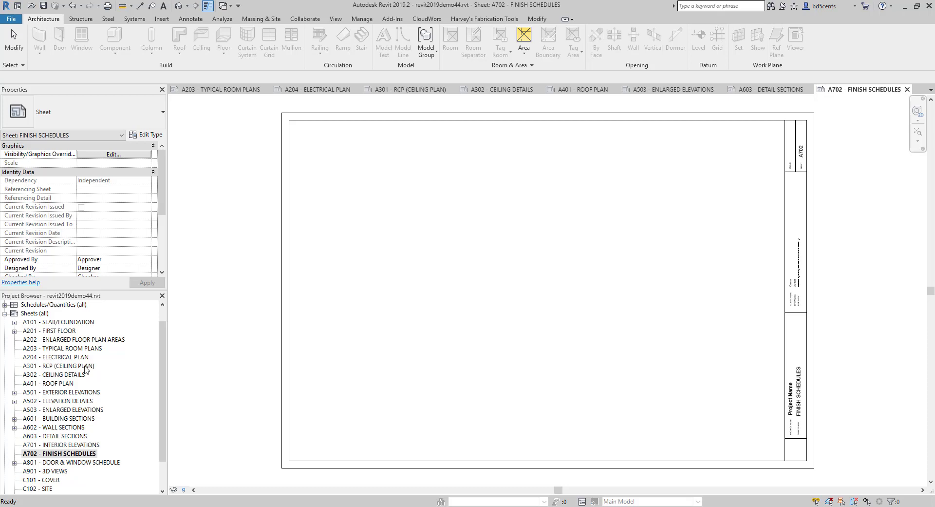
Add a sheet with the Arch D 24x36 custom titleblock and name it MATERIAL SCHEDULES, keeping its proposed number
right_click(39, 313)
left_click(64, 320)
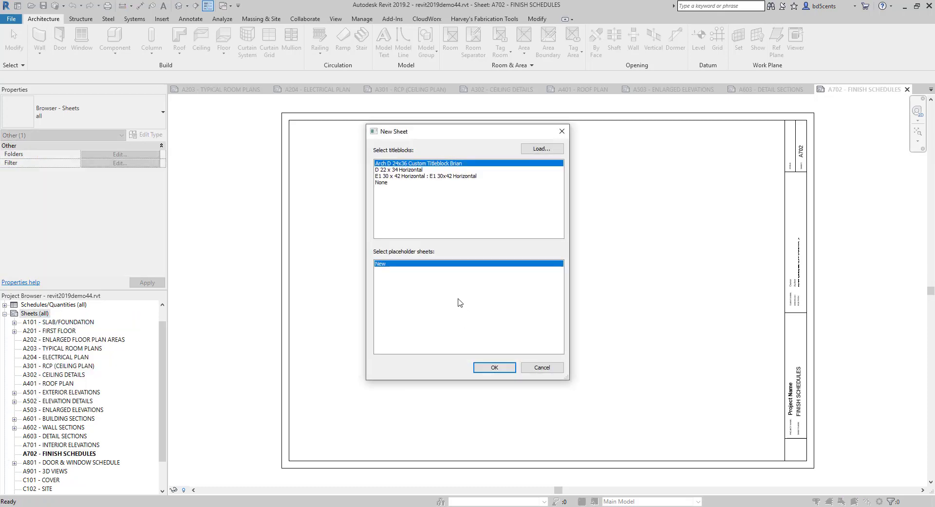
left_click(500, 373)
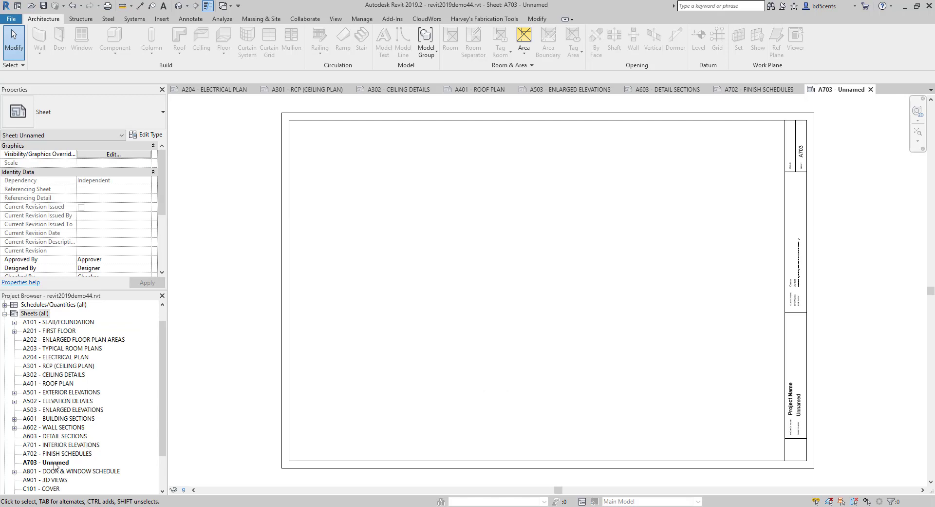
right_click(57, 465)
left_click(84, 380)
key("Tab")
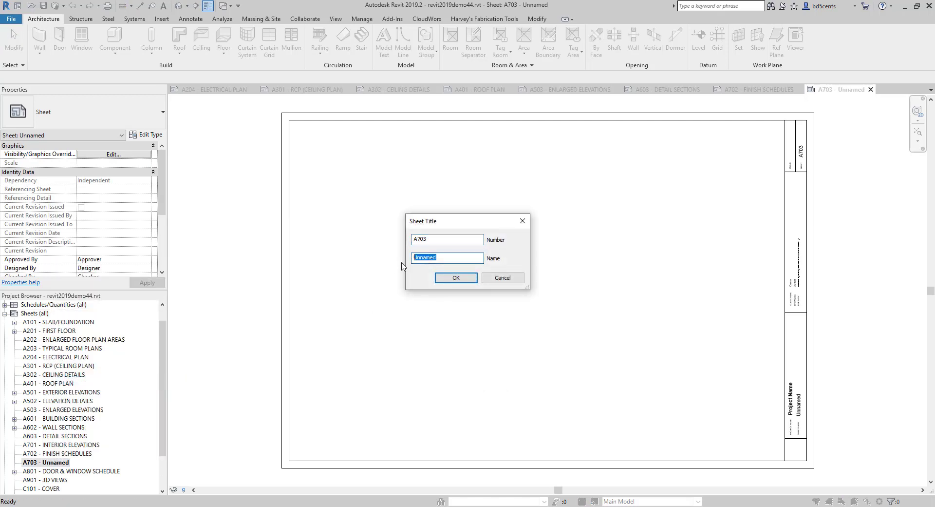
type("MATERIAL SCHEDULES")
key("Return")
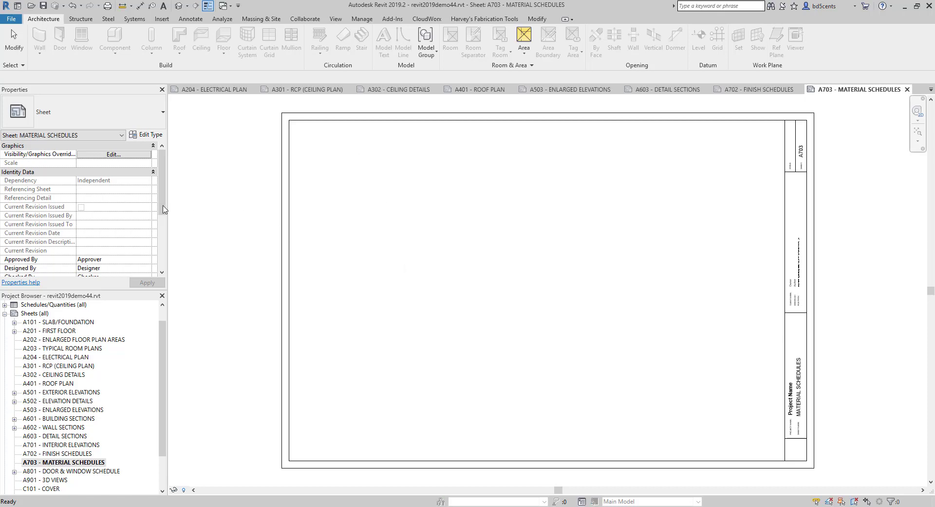
Add a sheet with the Arch D 24x36 custom titleblock and name it INTERIOR DETAILS, keeping its proposed number
right_click(51, 316)
left_click(60, 320)
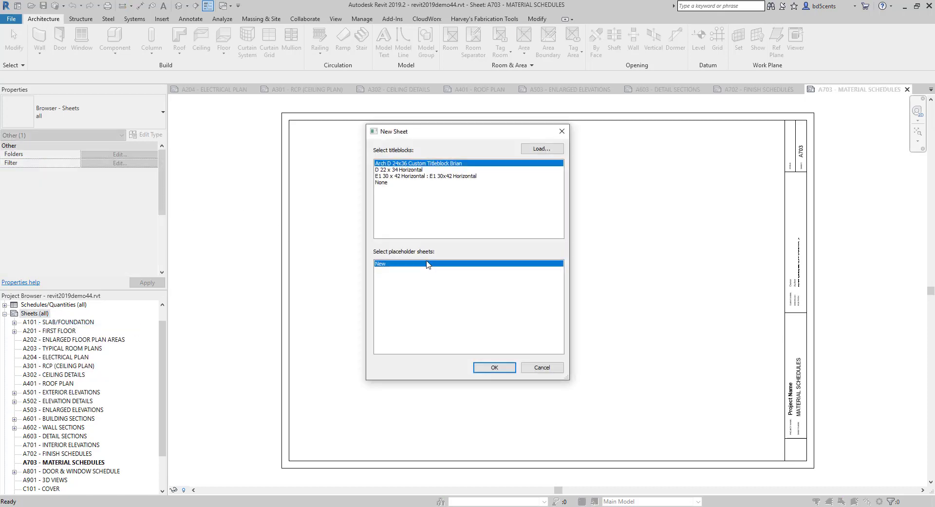
left_click(487, 366)
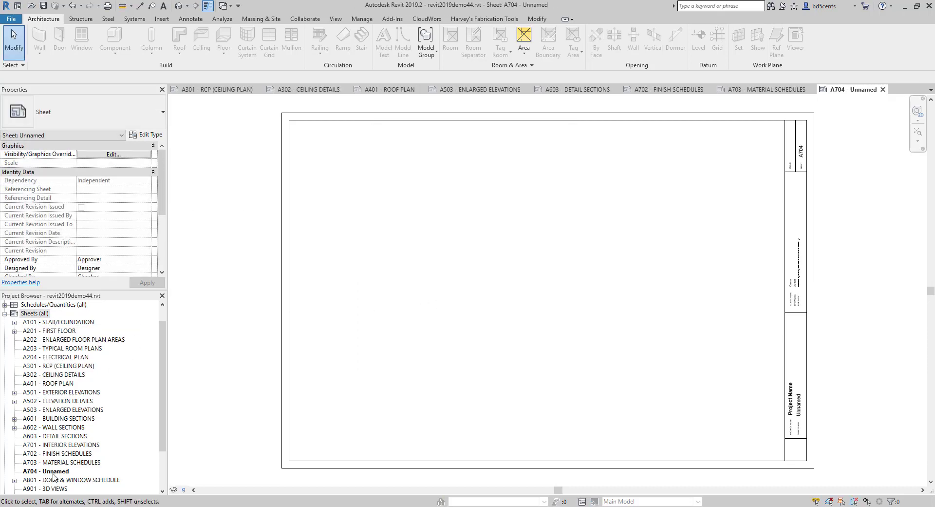
right_click(61, 470)
left_click(81, 392)
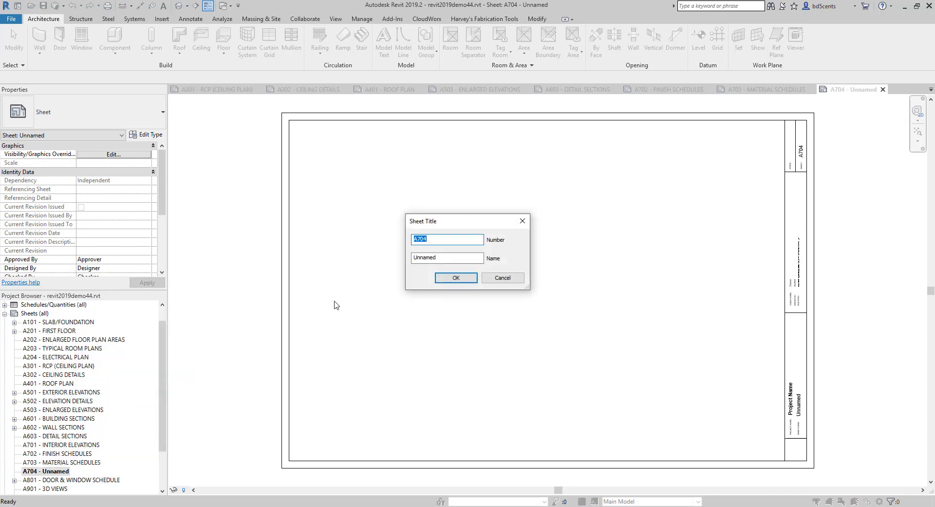
double_click(434, 258)
type("INTERIOR DETAILS")
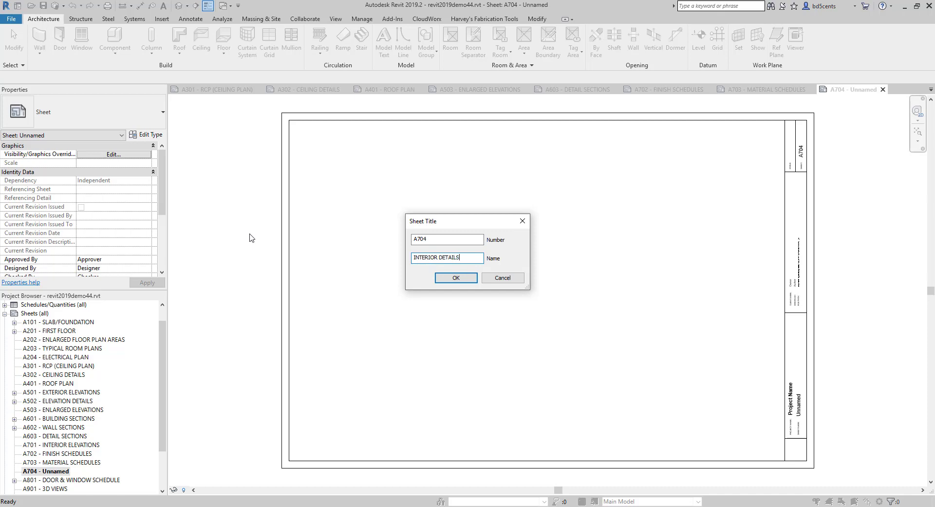
key("Return")
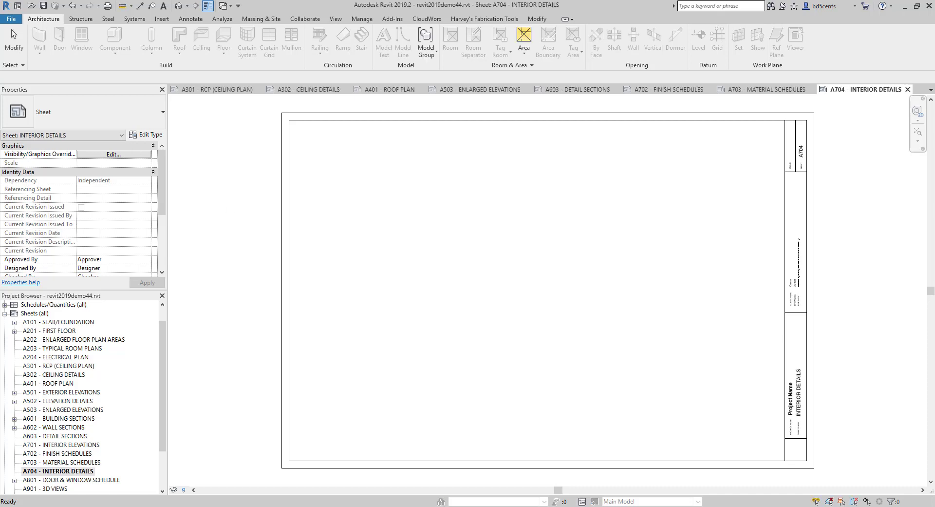
Rename the existing sheet A901 as MISC, keeping its number
scroll(155, 336, "down", 2)
left_click(88, 446)
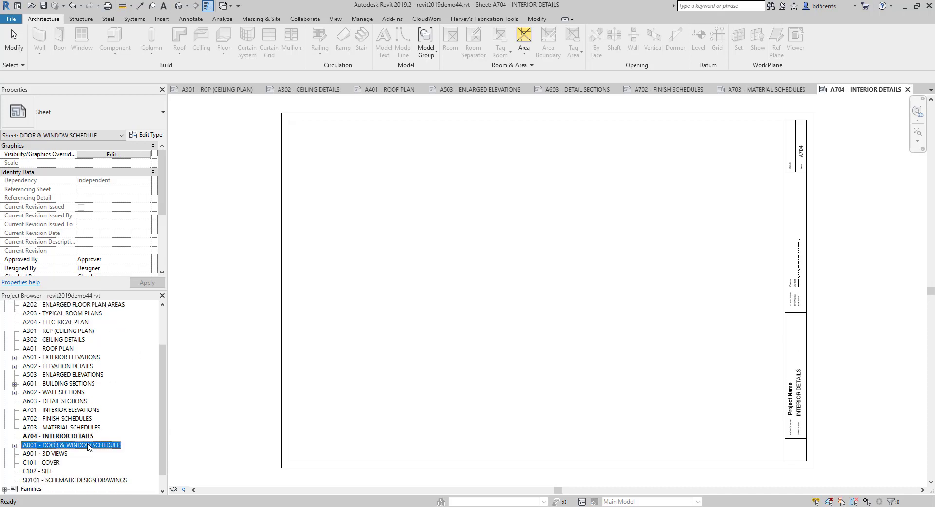
left_click(60, 456)
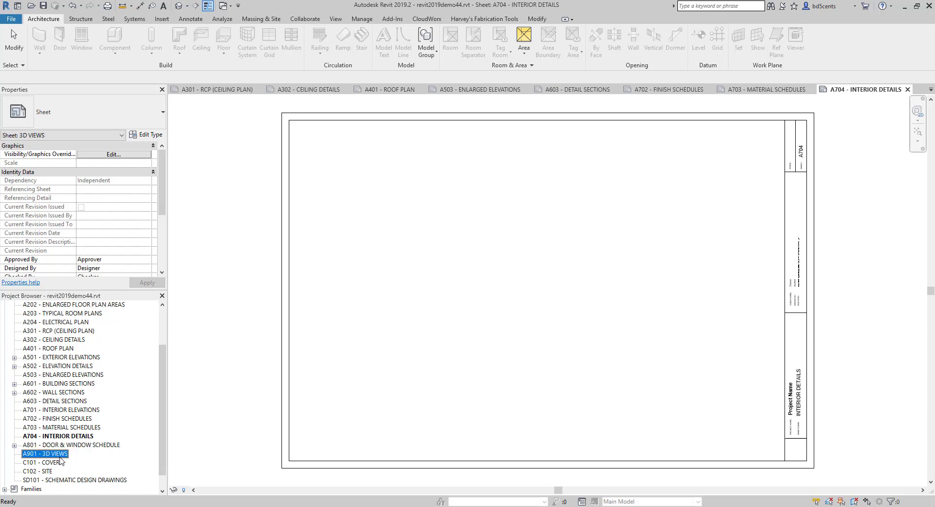
scroll(71, 458, "down", 1)
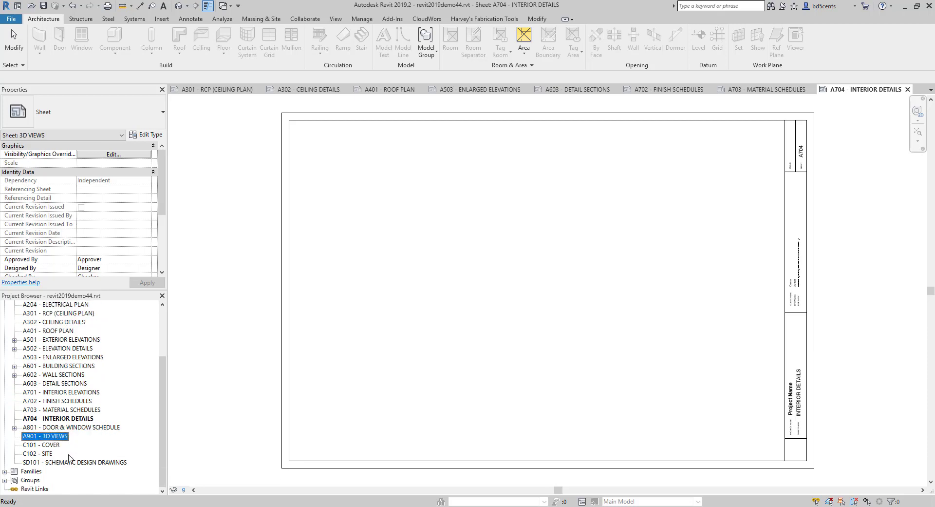
right_click(56, 438)
left_click(98, 365)
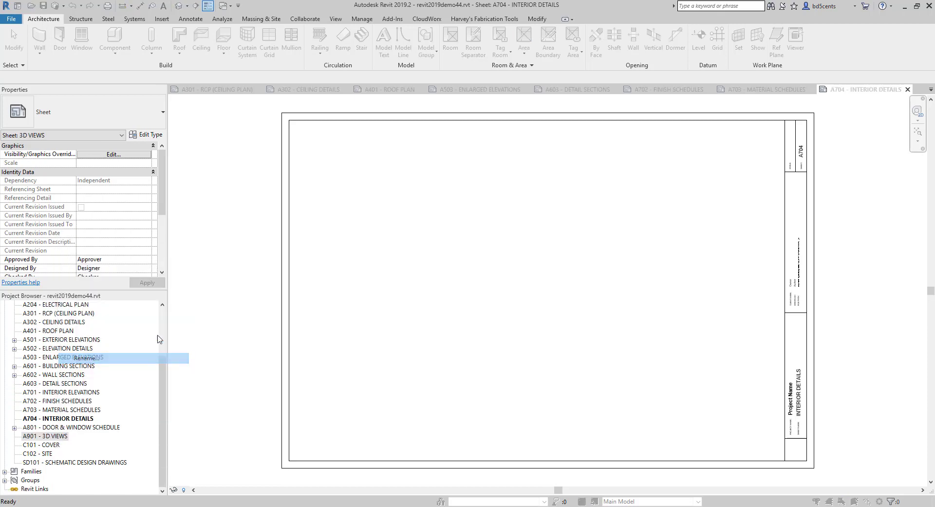
key("Tab")
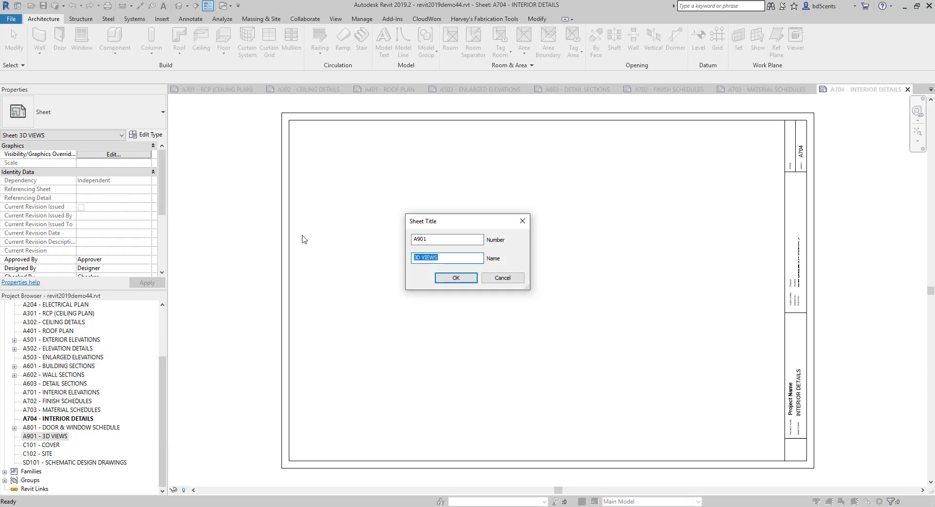
type("MISC")
key("Return")
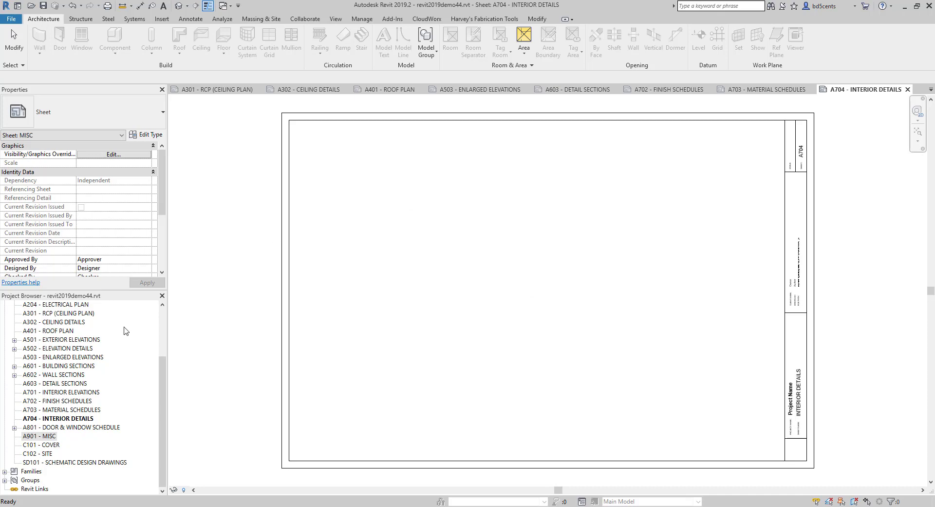
From sheet A101, switch every D 22 x 34 Horizontal titleblock in the entire project to the Arch D 24x36 custom titleblock type
scroll(60, 348, "up", 3)
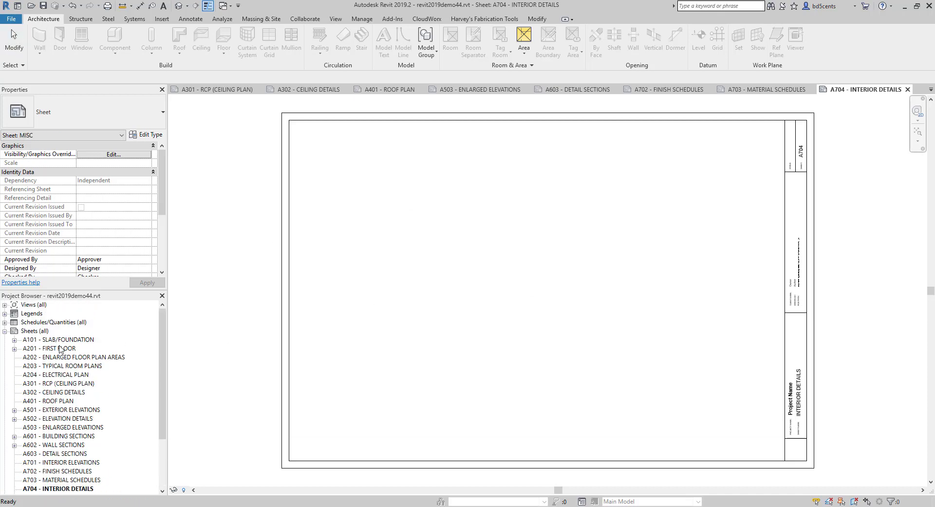
left_click(58, 340)
double_click(57, 341)
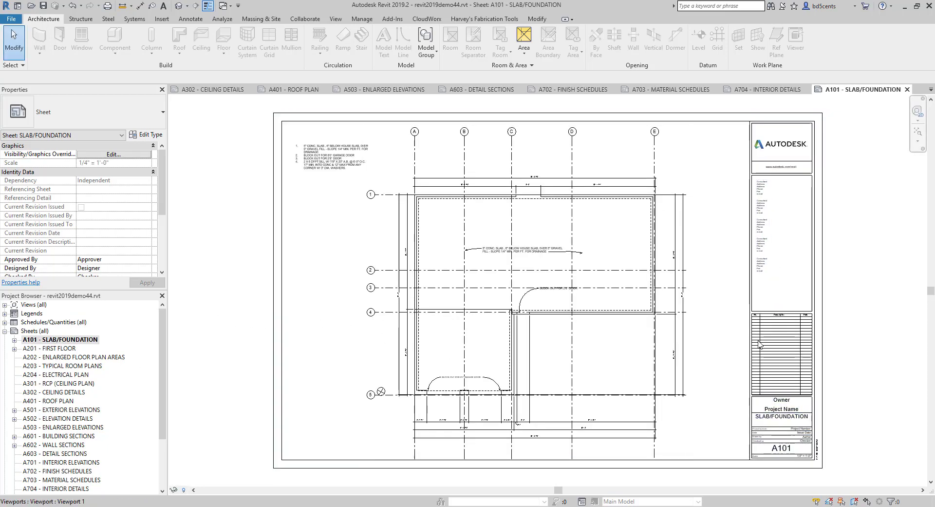
left_click(775, 328)
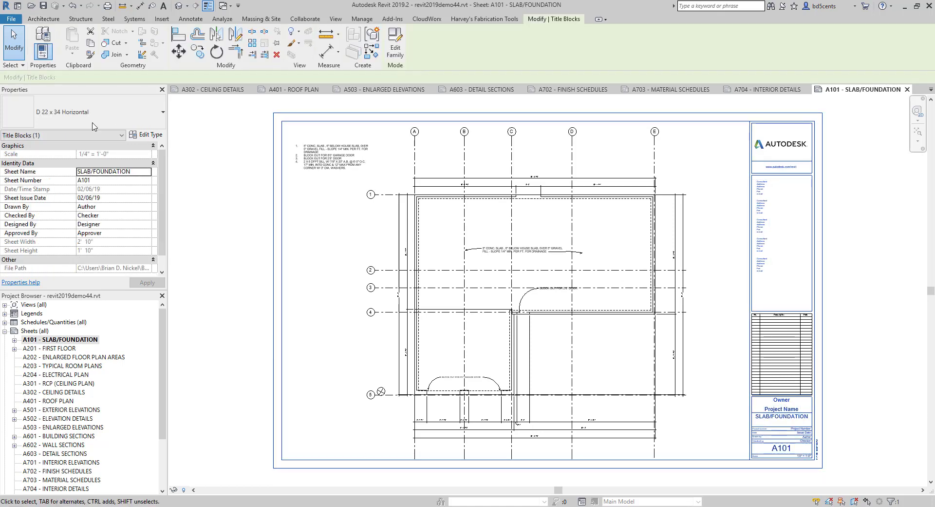
left_click(58, 112)
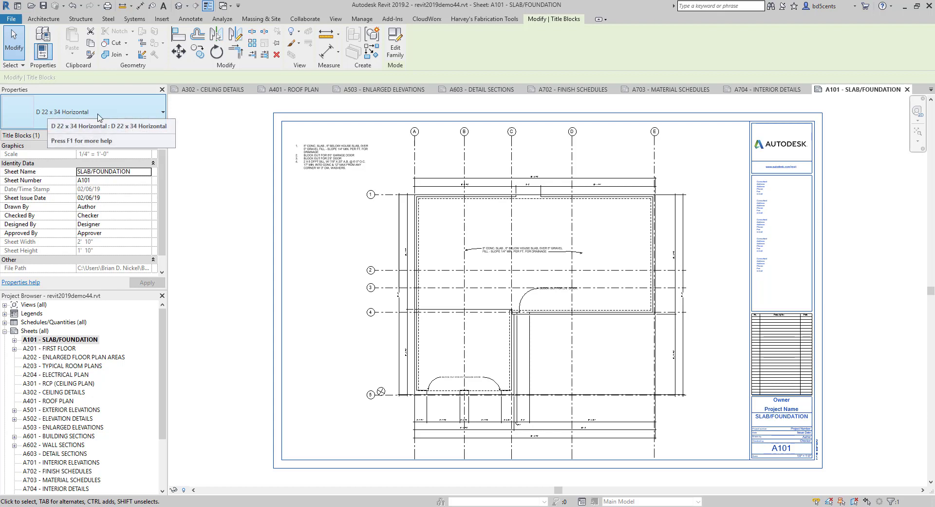
right_click(287, 125)
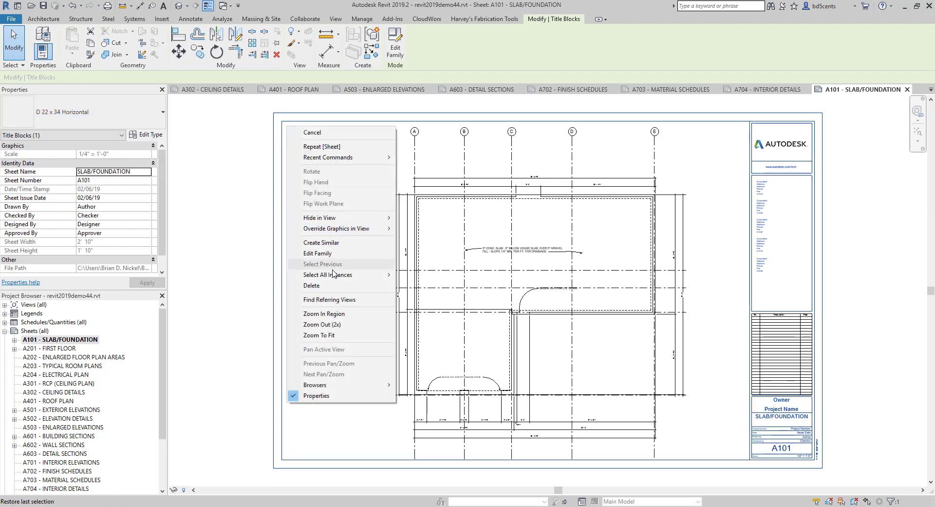
mouse_move(341, 274)
left_click(431, 285)
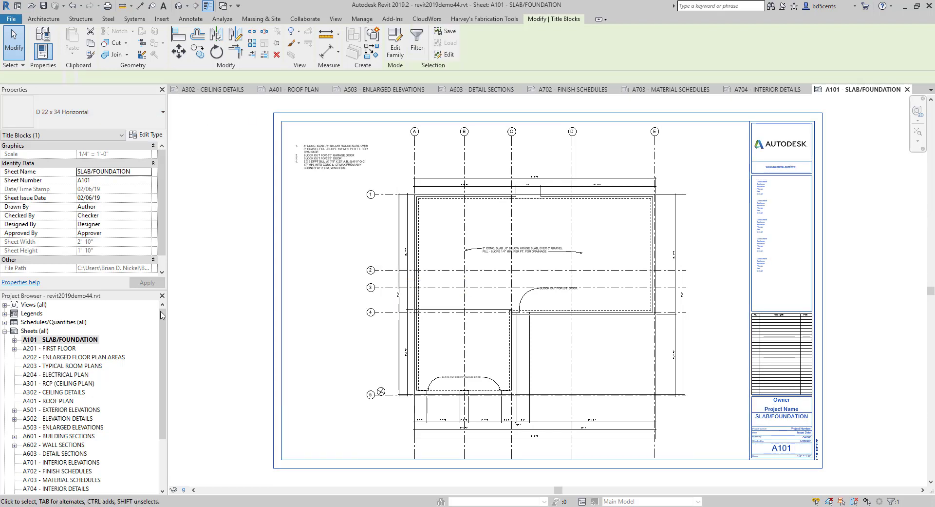
left_click(63, 112)
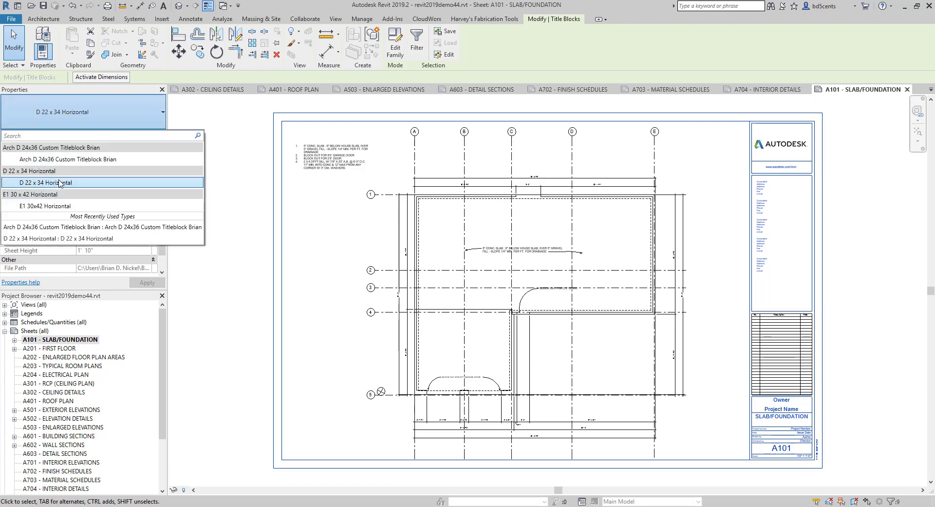
left_click(66, 161)
left_click(246, 236)
scroll(246, 268, "down", 3)
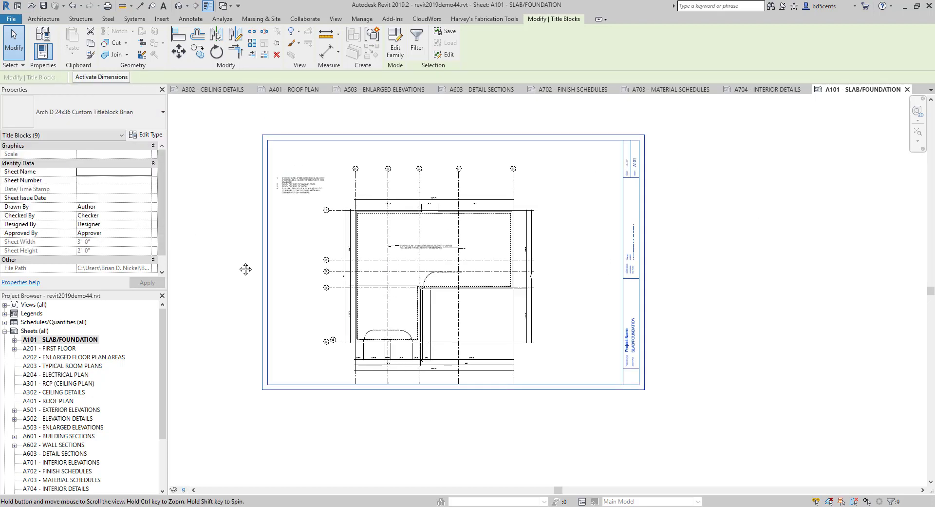
On sheet A801, rejoin the split window schedule by moving its second segment back onto the first
scroll(68, 363, "down", 3)
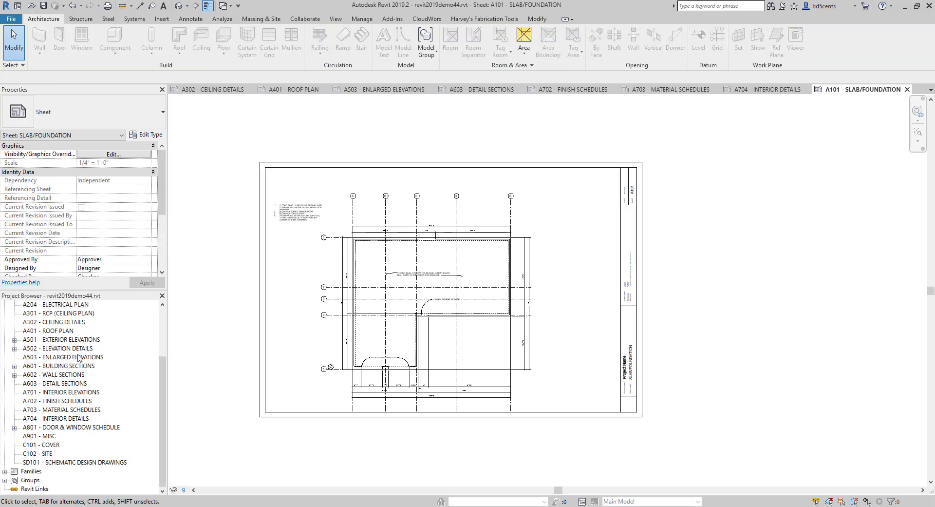
double_click(56, 428)
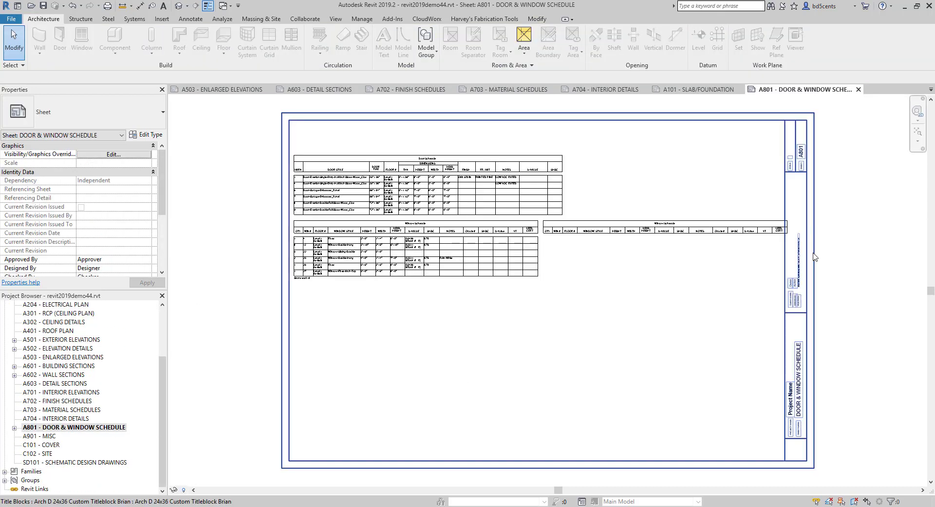
left_click(700, 227)
scroll(779, 227, "up", 2)
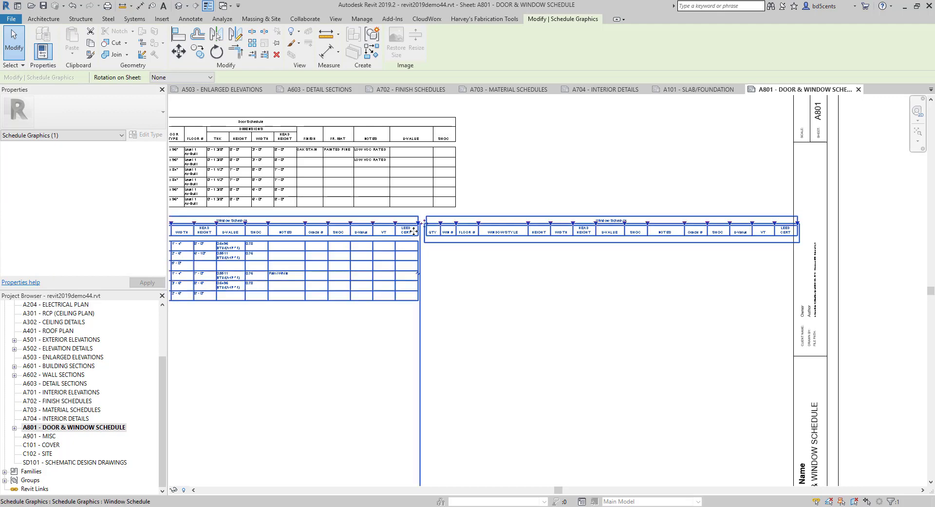
scroll(538, 289, "down", 4)
scroll(487, 272, "up", 1)
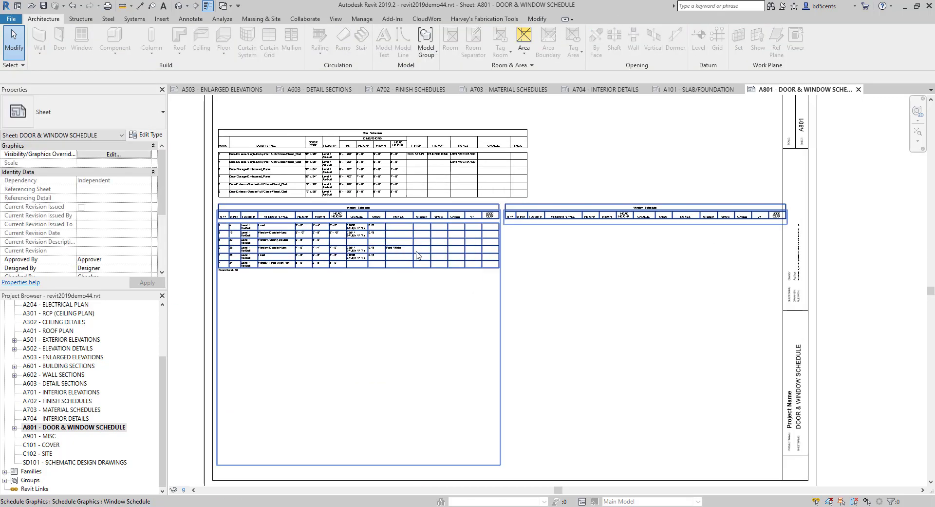
scroll(502, 222, "up", 1)
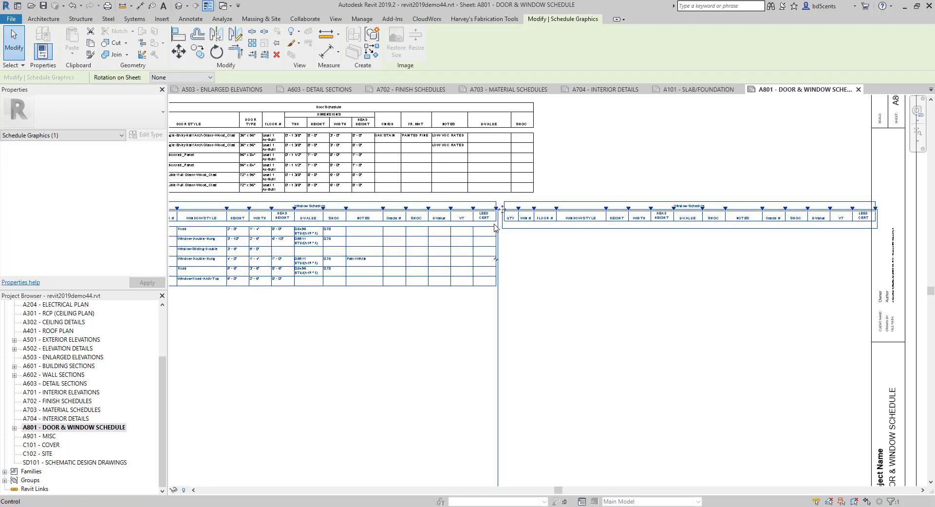
scroll(495, 227, "down", 3)
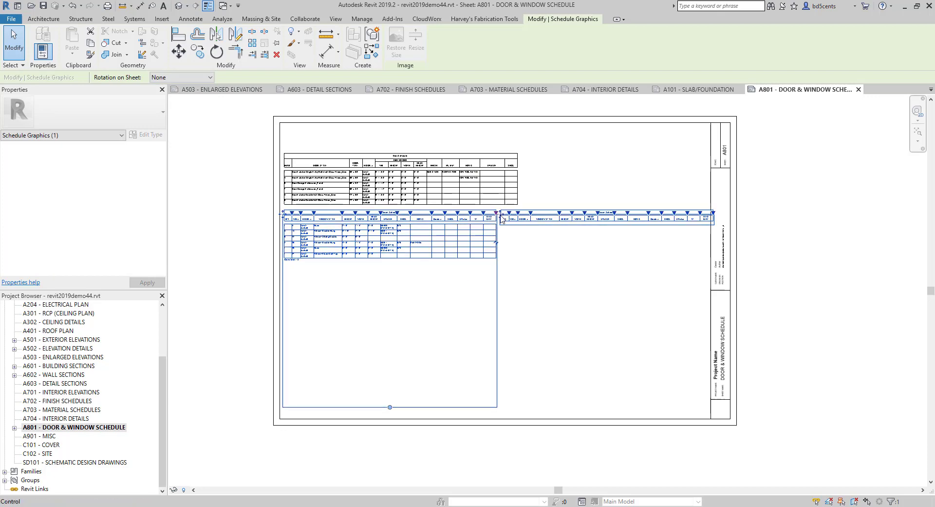
scroll(501, 217, "up", 3)
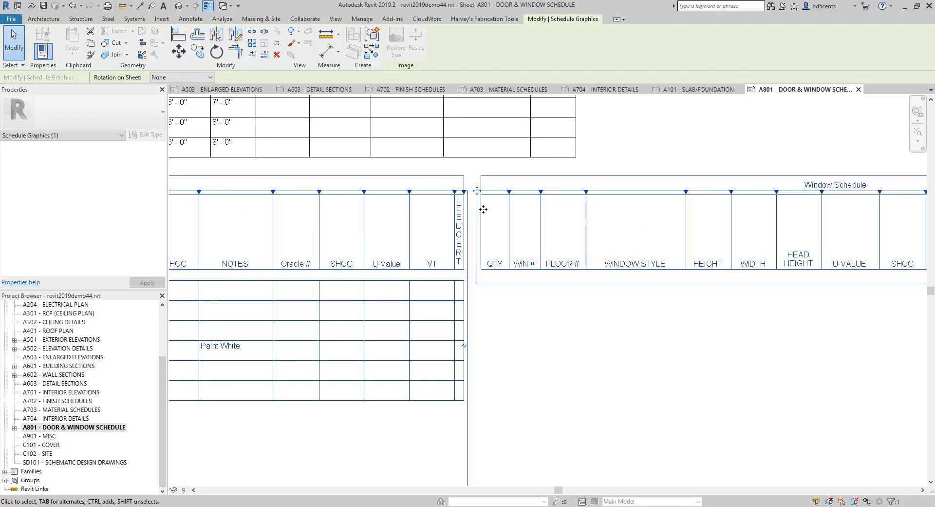
scroll(483, 209, "up", 1)
left_click_drag(480, 190, 273, 279)
scroll(531, 192, "up", 2)
scroll(529, 282, "down", 5)
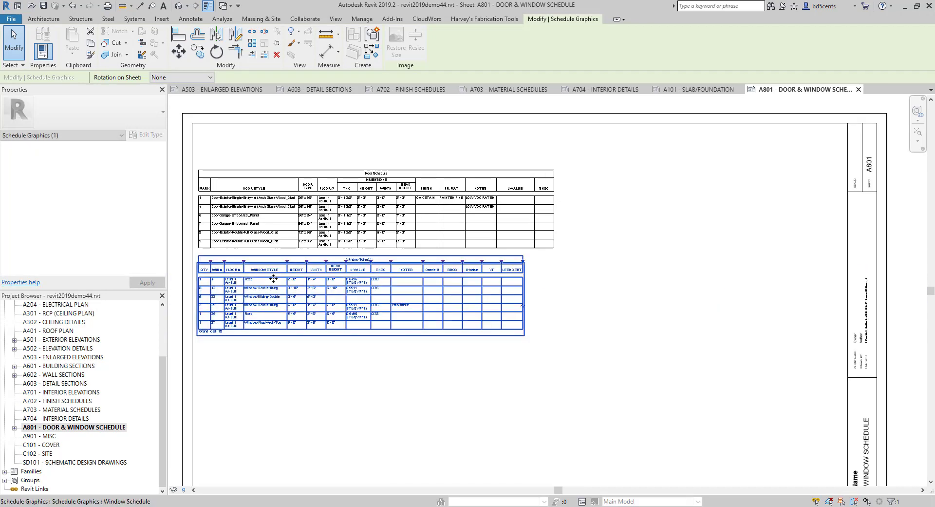
Move the door schedule up close to sheet A801's upper border and the window schedule up beneath it
left_click(606, 260)
scroll(606, 260, "down", 3)
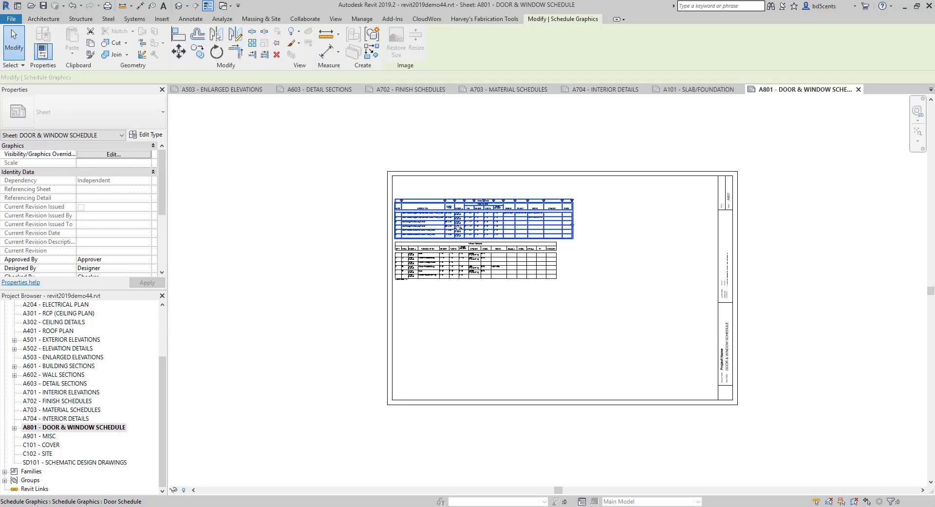
scroll(432, 216, "up", 2)
left_click_drag(434, 214, 433, 185)
left_click(433, 251)
left_click_drag(434, 251, 437, 231)
left_click(610, 382)
Examine the project name, sheet name, sheet number and scale fields in sheet A801's titleblock, and review the overall layout
scroll(700, 384, "up", 3)
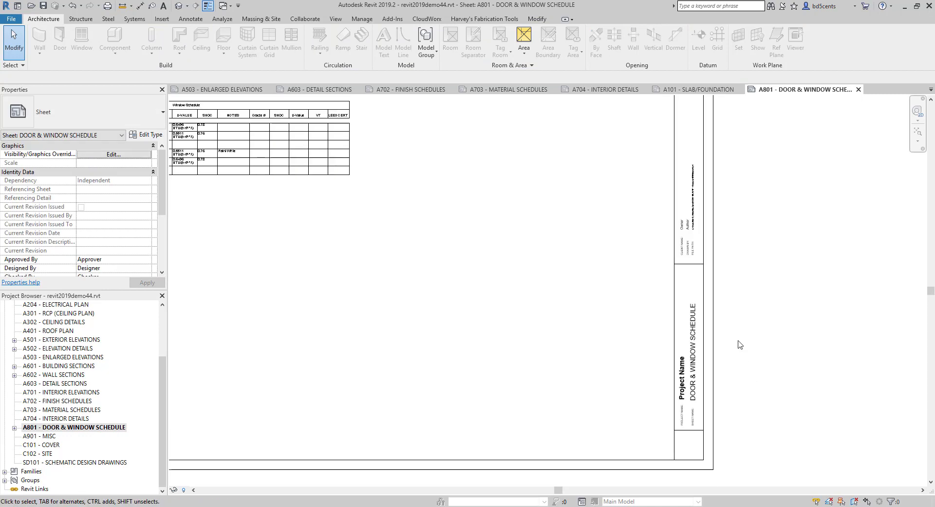
scroll(721, 348, "down", 2)
scroll(703, 355, "up", 5)
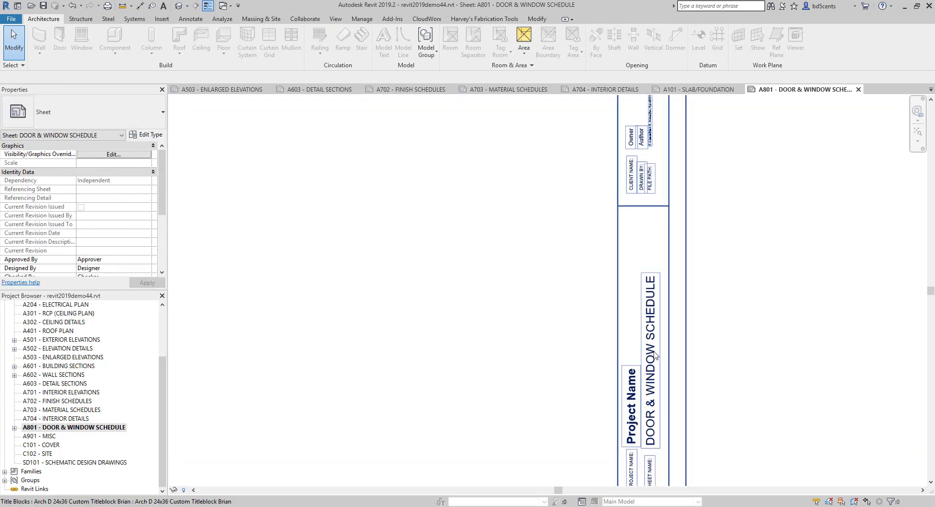
scroll(652, 324, "down", 3)
scroll(657, 413, "up", 4)
scroll(594, 340, "down", 3)
middle_click_drag(564, 279, 428, 351)
scroll(528, 246, "up", 6)
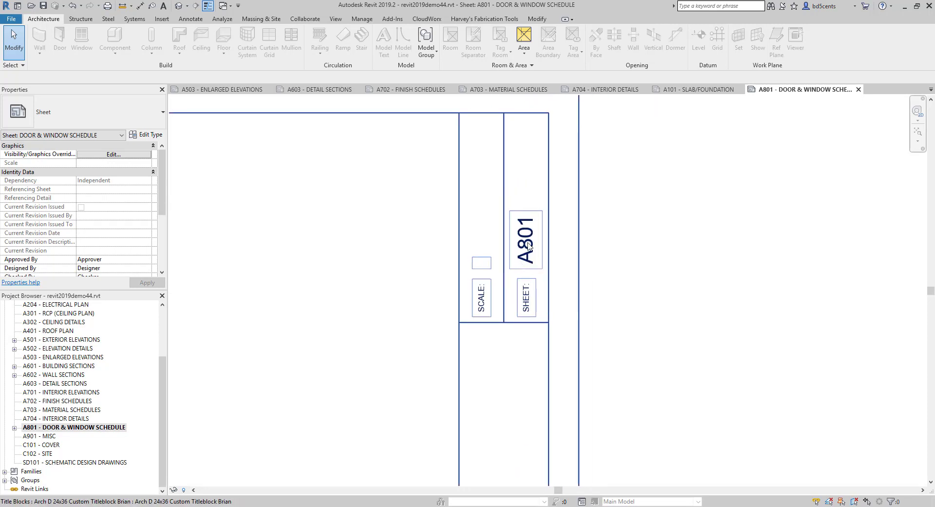
scroll(530, 234, "down", 3)
scroll(516, 256, "up", 4)
scroll(480, 256, "down", 5)
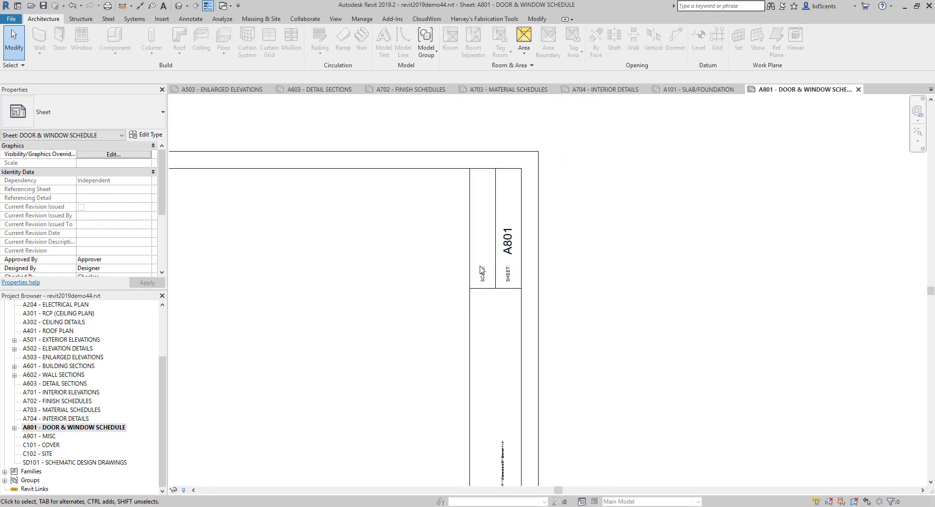
scroll(480, 267, "down", 4)
middle_click_drag(398, 279, 545, 194)
scroll(434, 276, "down", 4)
middle_click_drag(311, 277, 385, 228)
middle_click_drag(521, 316, 562, 367)
scroll(483, 355, "up", 1)
middle_click_drag(483, 357, 487, 337)
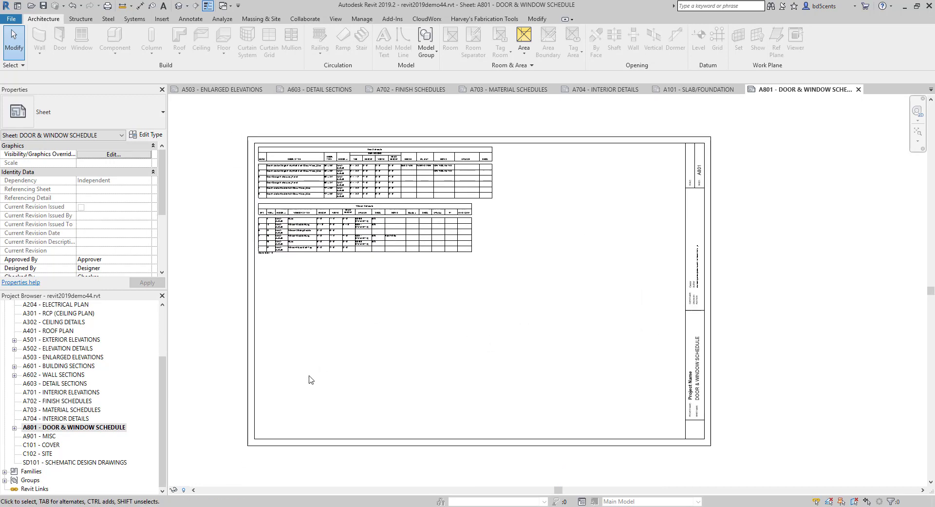
Open sheets A602 WALL SECTIONS and A601 BUILDING SECTIONS and check their titleblocks
double_click(43, 376)
scroll(720, 190, "up", 4)
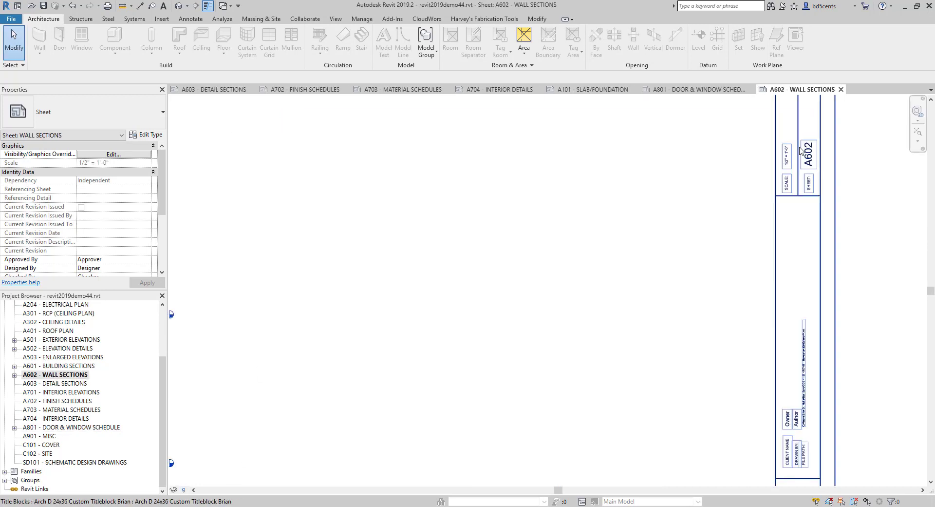
scroll(805, 147, "down", 8)
middle_click_drag(674, 260, 566, 261)
scroll(566, 260, "up", 1)
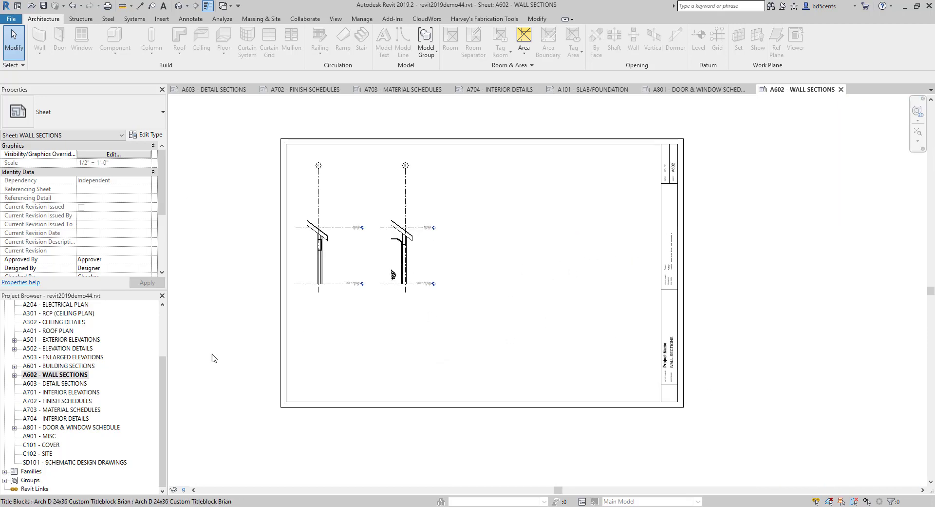
left_click(76, 367)
double_click(75, 366)
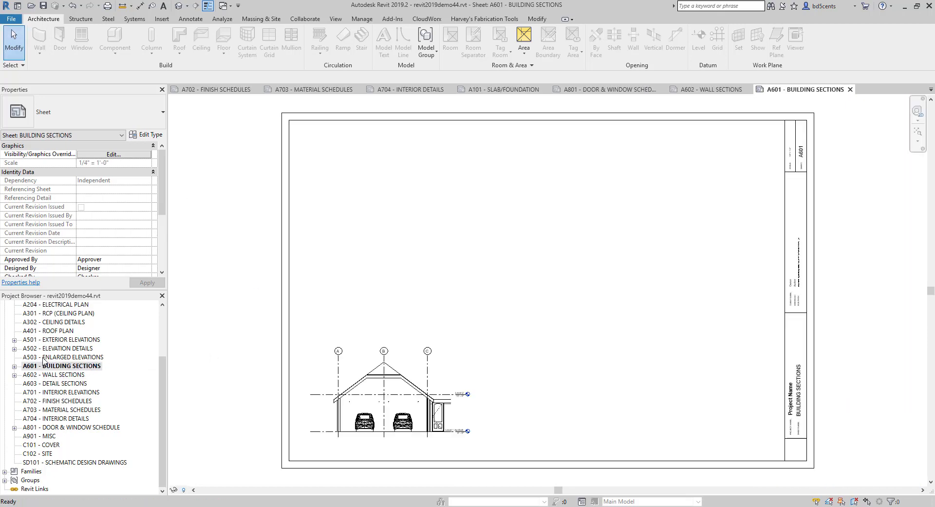
Open sheet A101 and set up a print of it using the Bluebeam PDF printer
scroll(45, 363, "up", 3)
left_click(24, 340)
double_click(26, 340)
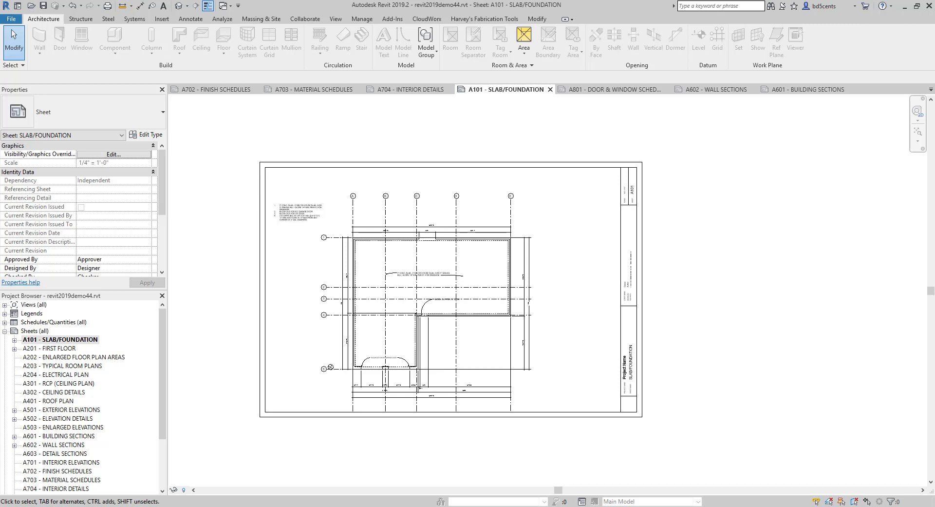
left_click(11, 18)
mouse_move(59, 196)
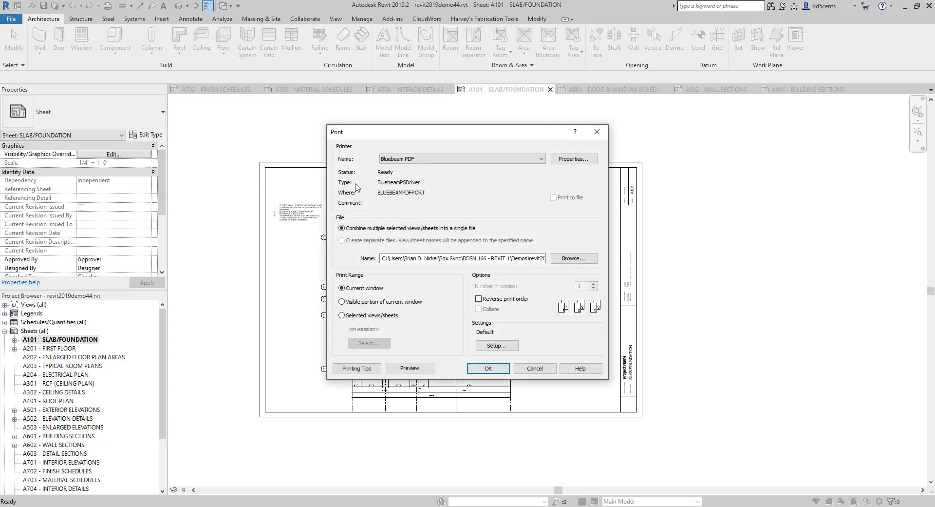
left_click(463, 160)
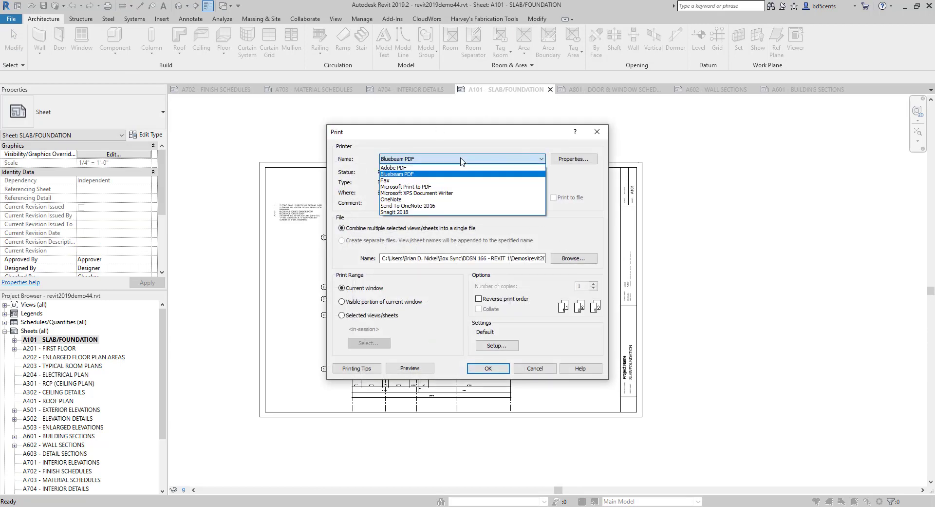
left_click(395, 174)
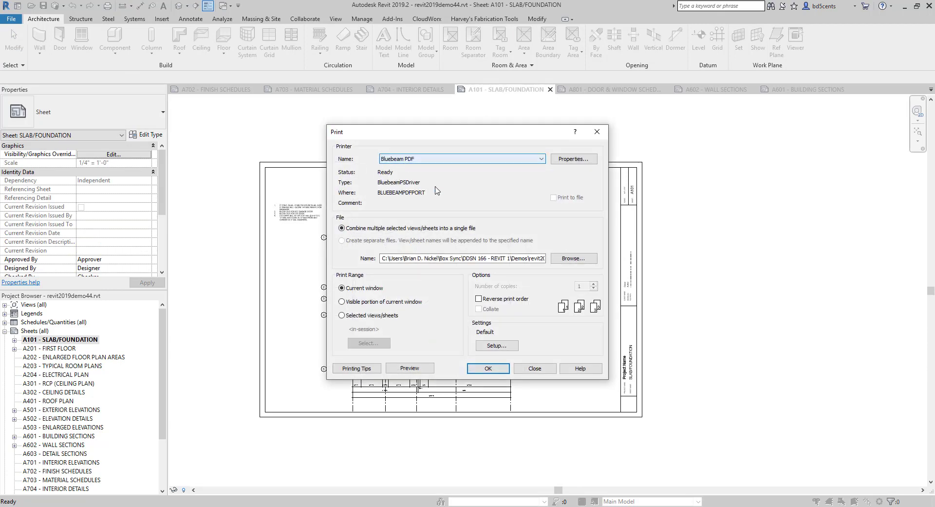
left_click(428, 161)
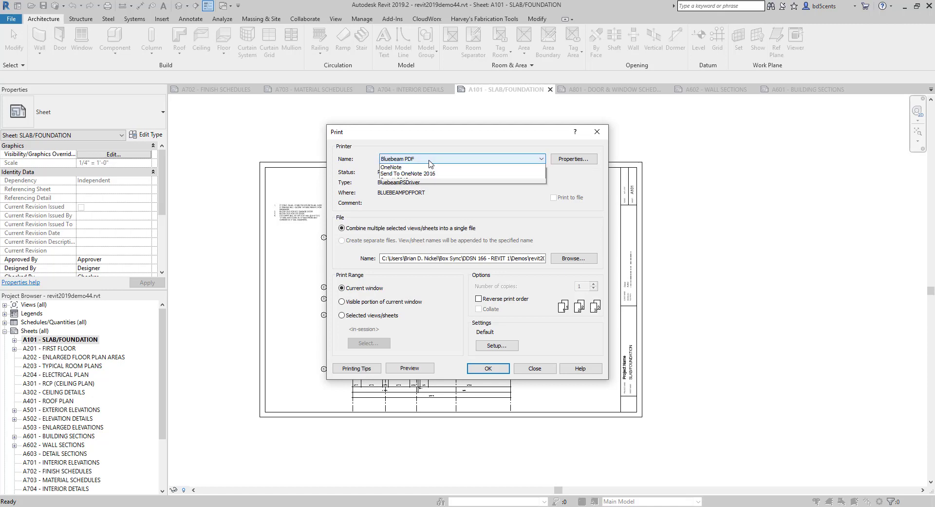
left_click(415, 155)
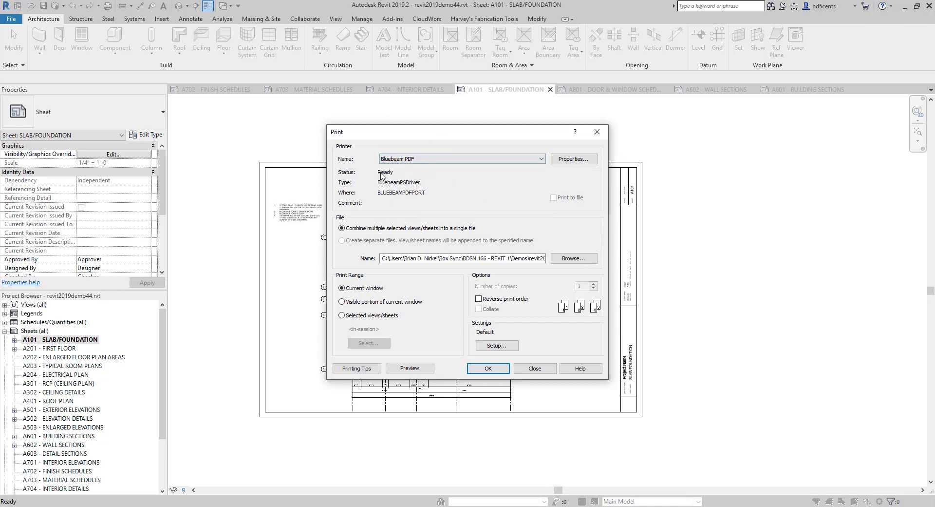
left_click(417, 160)
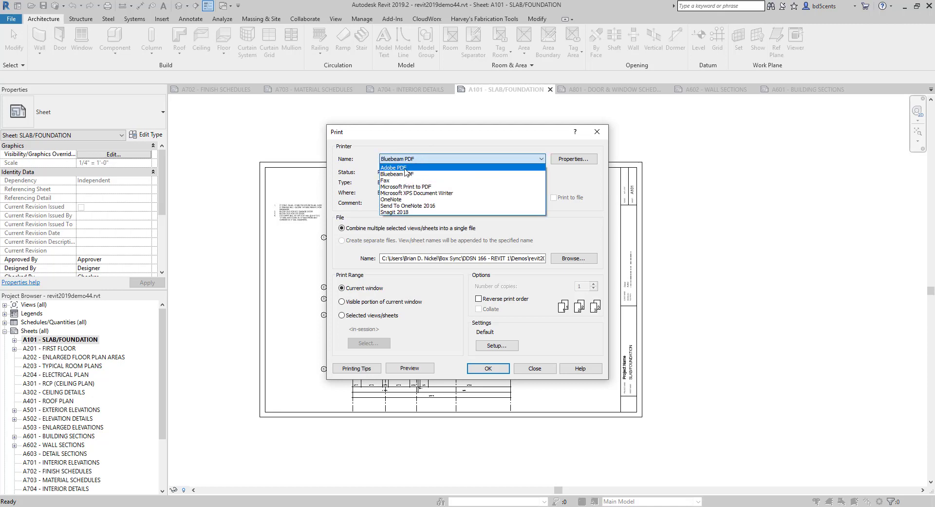
left_click(406, 174)
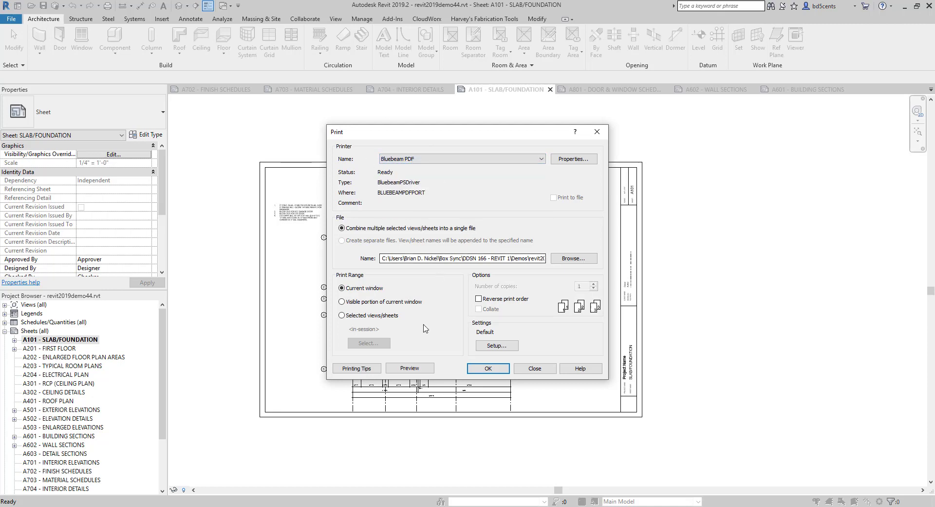
Switch to Bluebeam Revu for a brief look at its workspace and close the program
left_click(347, 506)
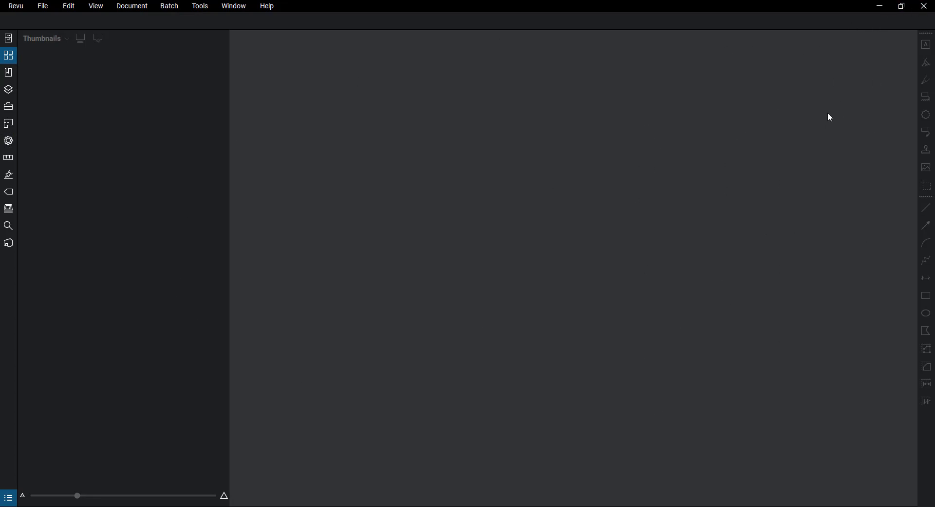
left_click(924, 6)
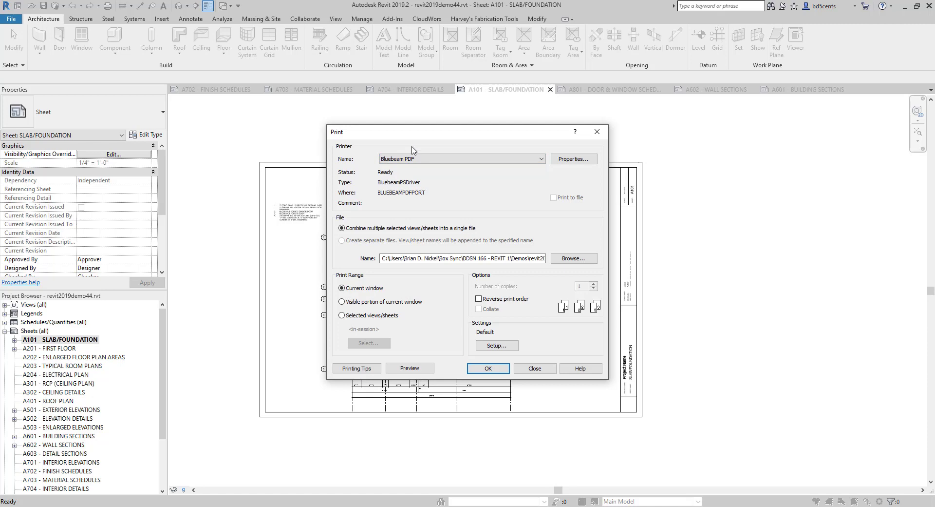
Keep Bluebeam PDF as the printer and set the print range to selected views/sheets, combined into a single file
left_click(420, 158)
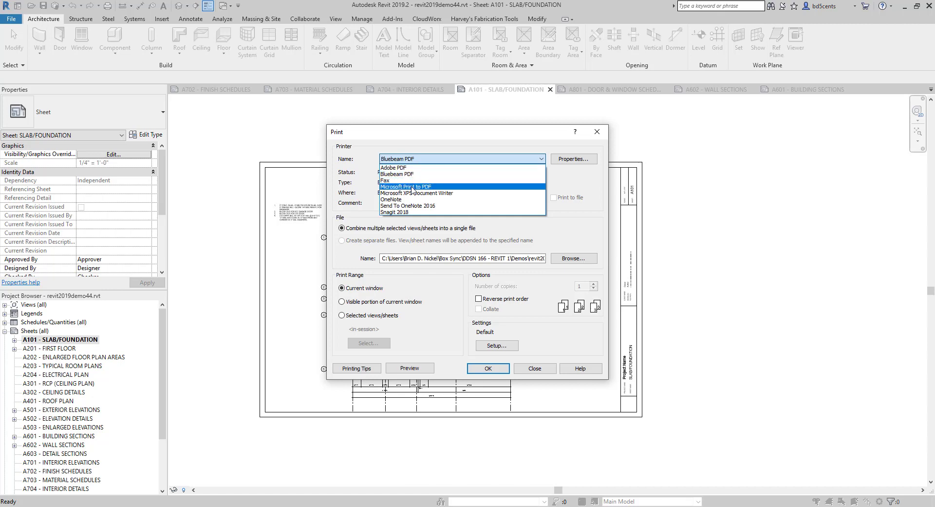
left_click(411, 174)
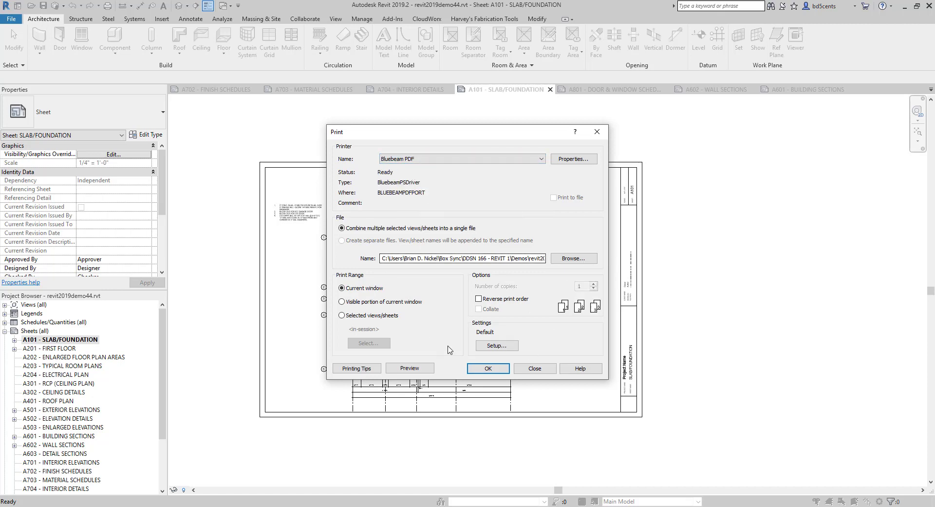
left_click(381, 257)
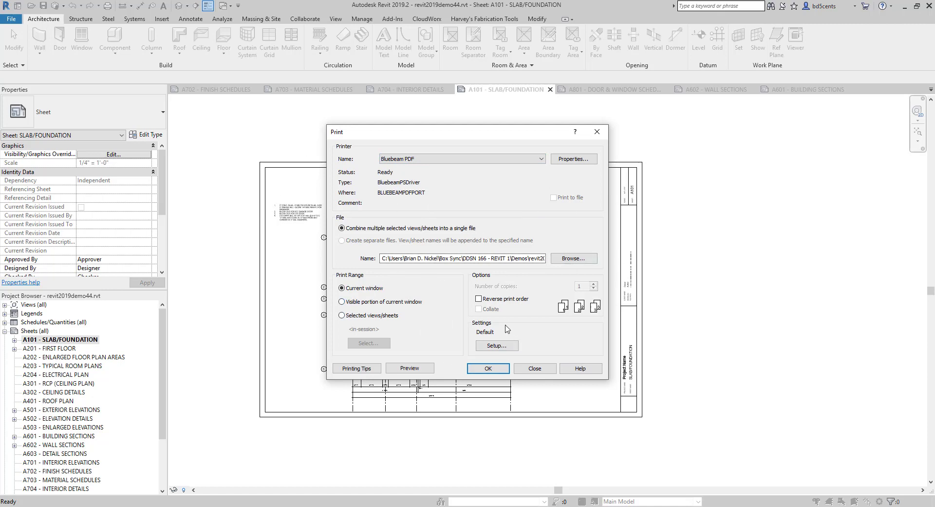
left_click(351, 315)
left_click(369, 343)
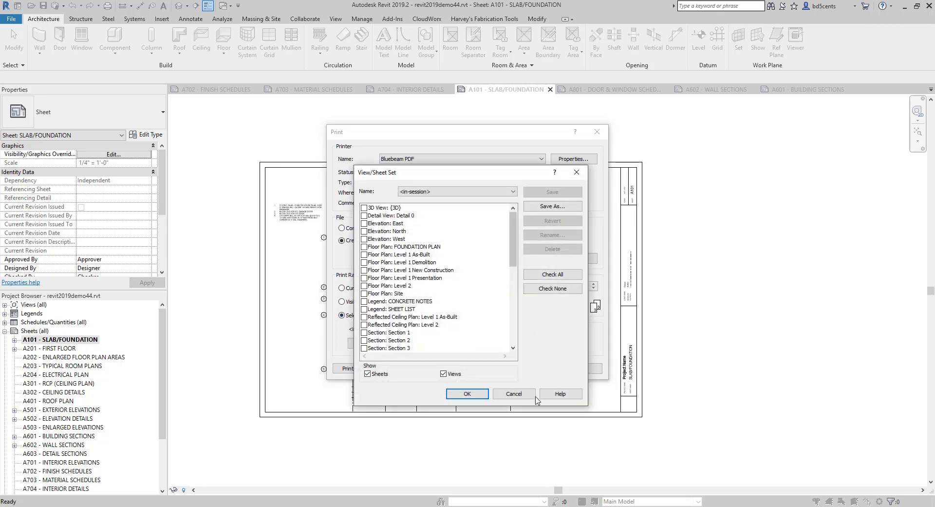
left_click(513, 394)
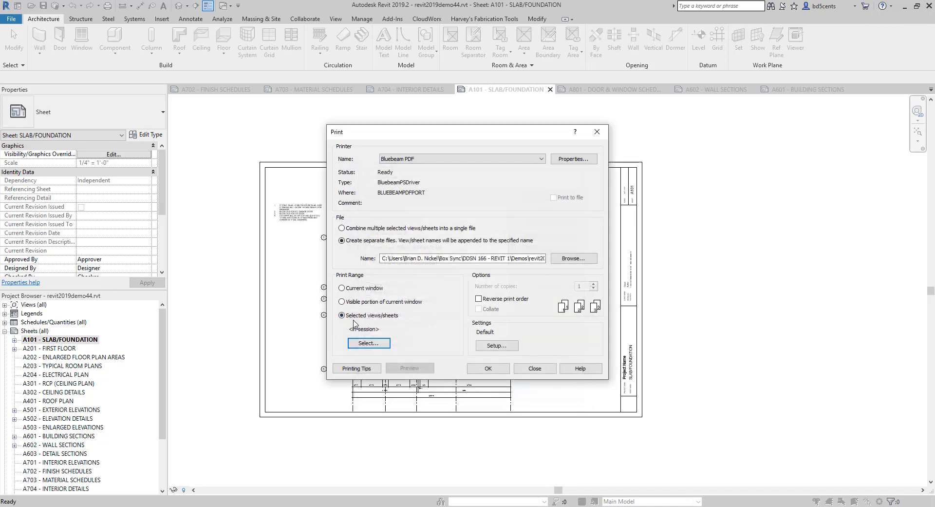
left_click(342, 228)
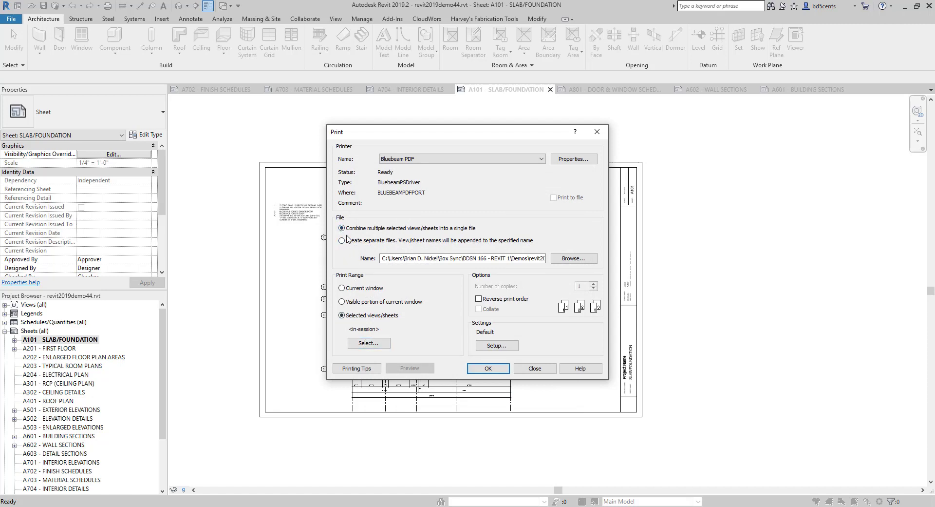
Filter the View/Sheet Set list to sheets only and include every sheet in the print selection
left_click(372, 344)
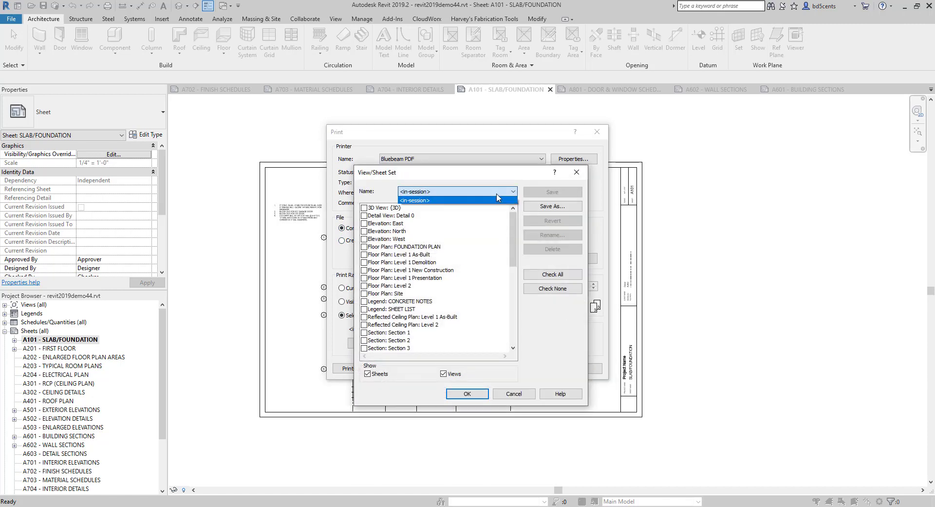
left_click(443, 374)
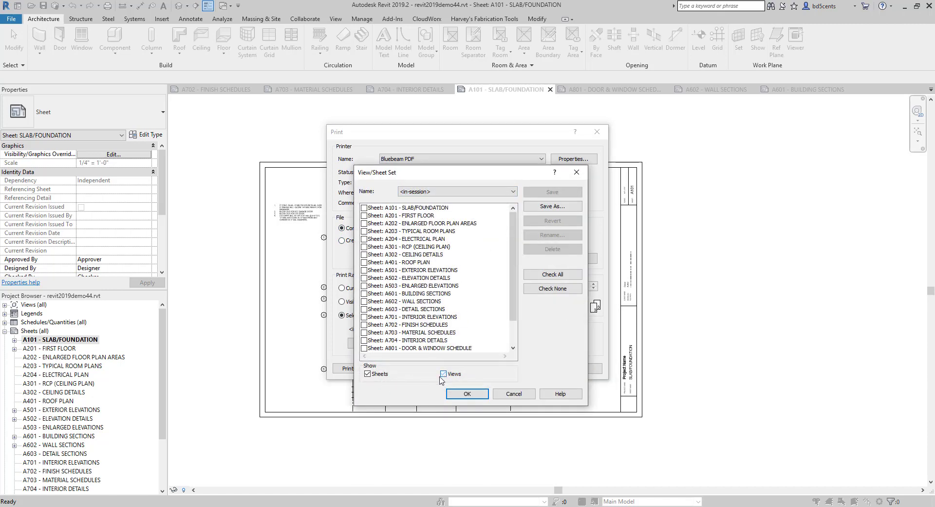
left_click(562, 274)
scroll(505, 314, "down", 1)
scroll(505, 330, "up", 1)
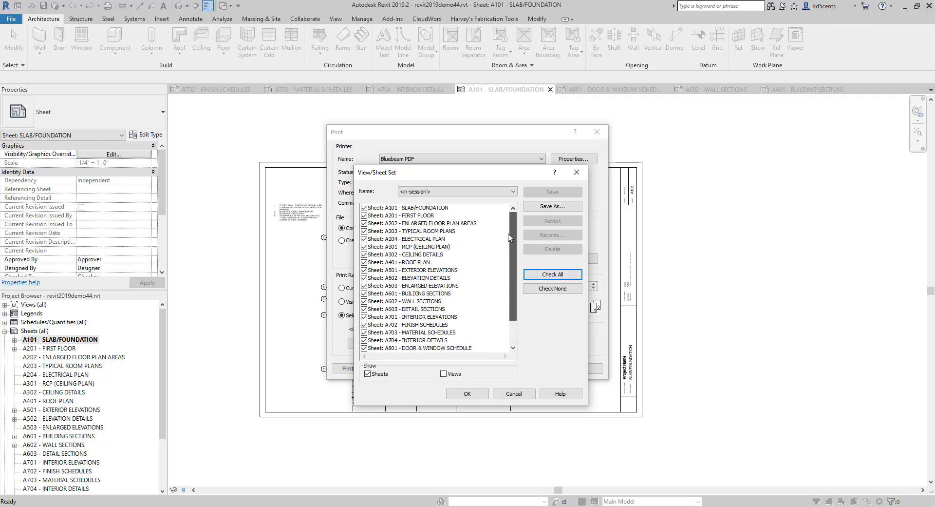
Save the sheet selection for future sessions as "GALLATIN COLLEGE REVIT 1 PLOT SET" and accept it for the print
left_click(468, 394)
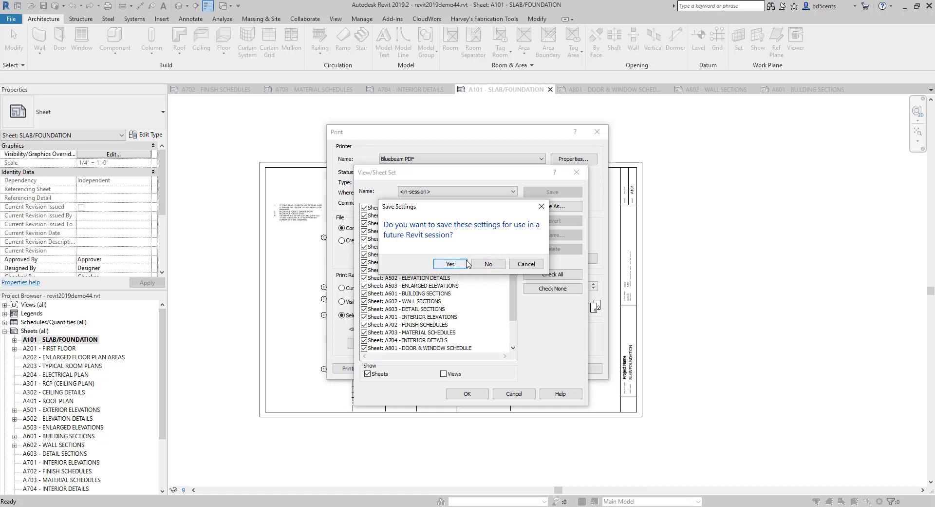
left_click(450, 265)
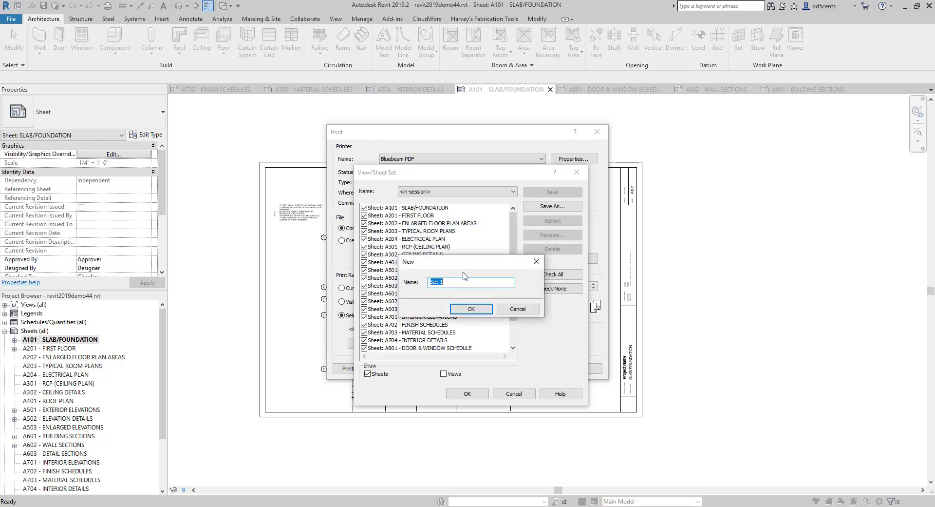
type("GAL")
type("LATIN COLLEGE RE")
type("VIT 1")
type(" PLOT")
type(" SET")
left_click(471, 308)
left_click(467, 393)
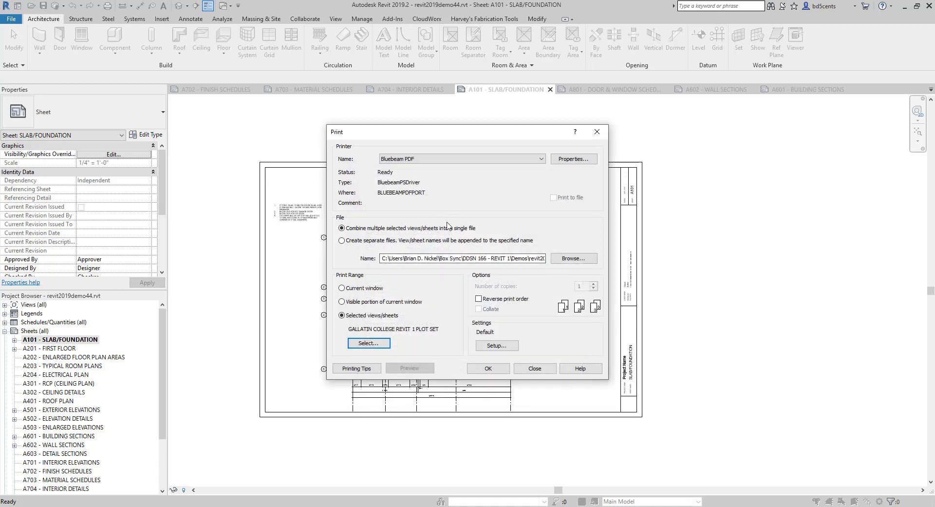
Reopen the saved GALLATIN COLLEGE REVIT 1 PLOT SET and check which sheets it includes, with views hidden
left_click(378, 344)
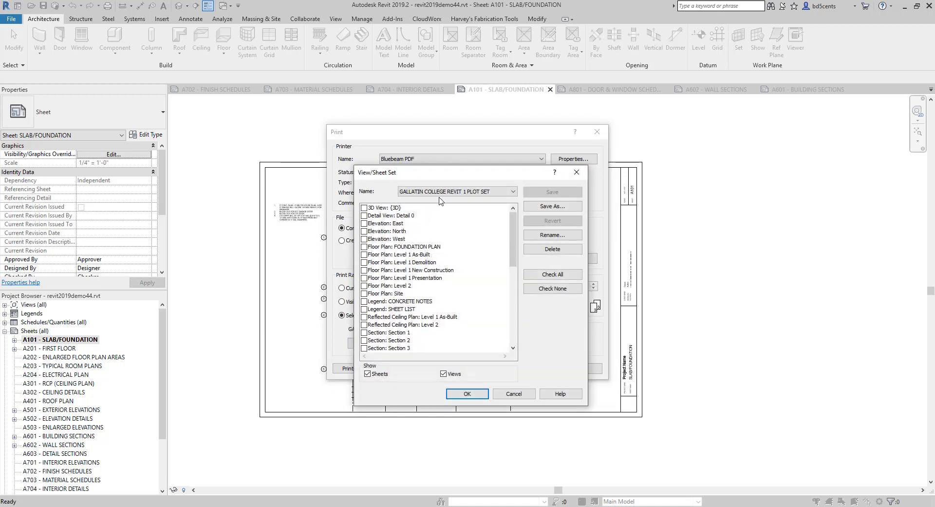
left_click(438, 192)
left_click(433, 206)
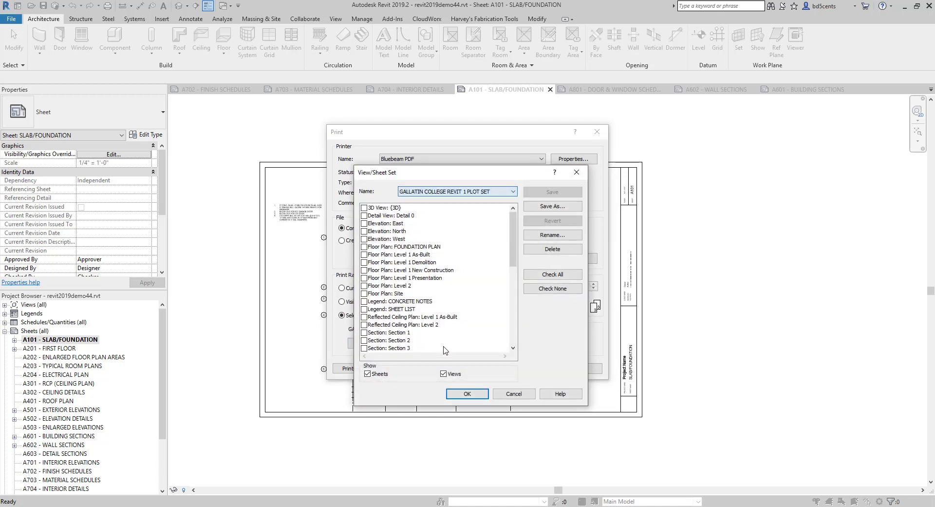
left_click(443, 373)
scroll(425, 256, "down", 2)
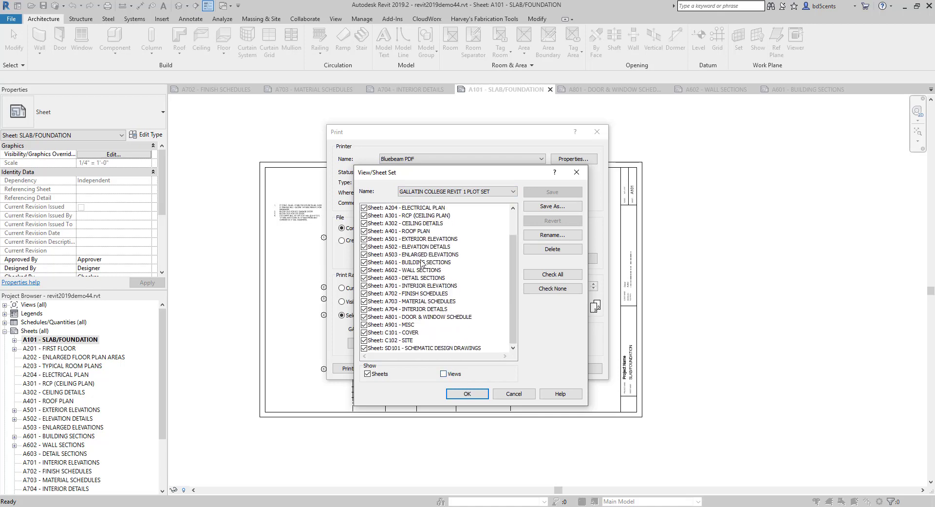
left_click(465, 396)
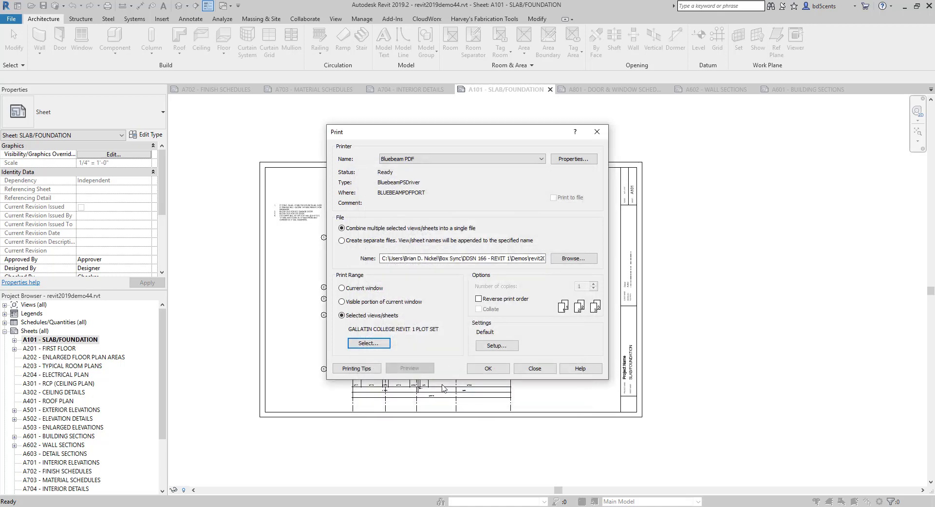
Set the Default print setup to ARCH_D (24.00 x 36.00) paper, corner offset with No Margin, 100% zoom and High raster quality, and save it
left_click(508, 350)
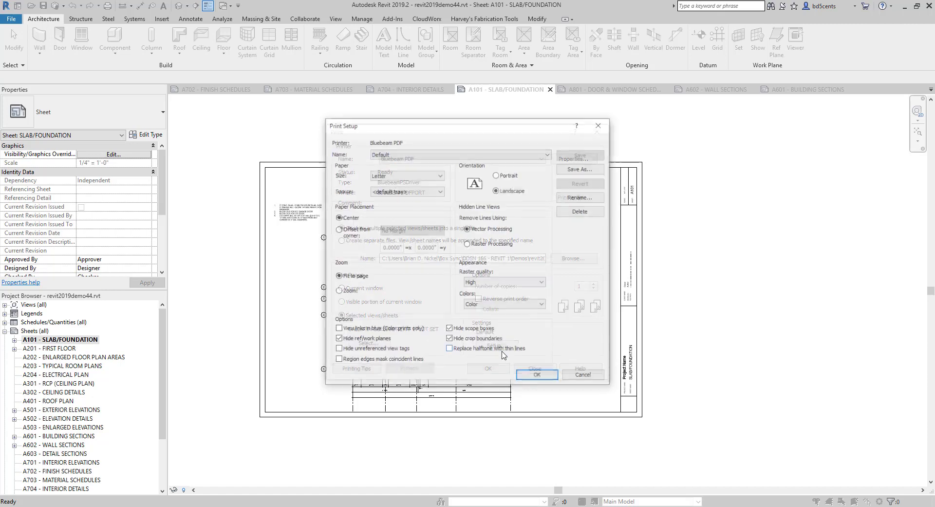
left_click(408, 153)
left_click(415, 154)
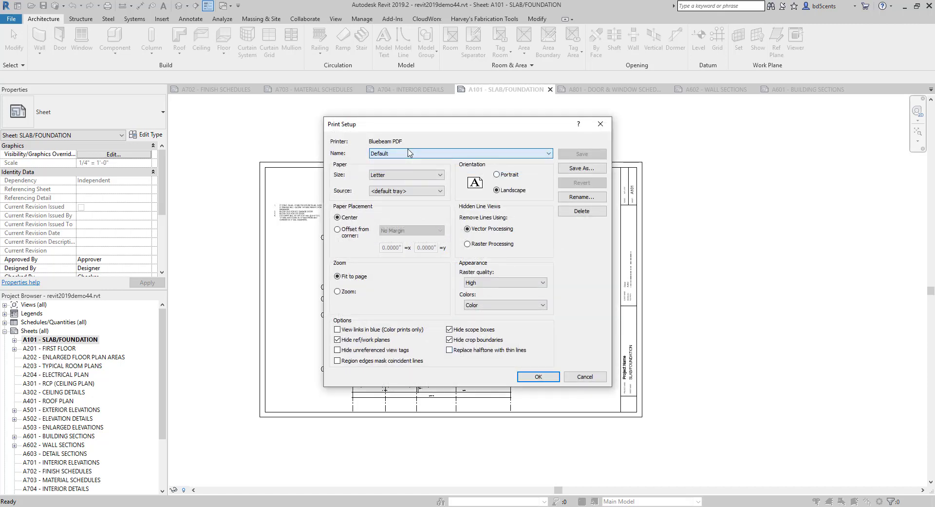
left_click(397, 175)
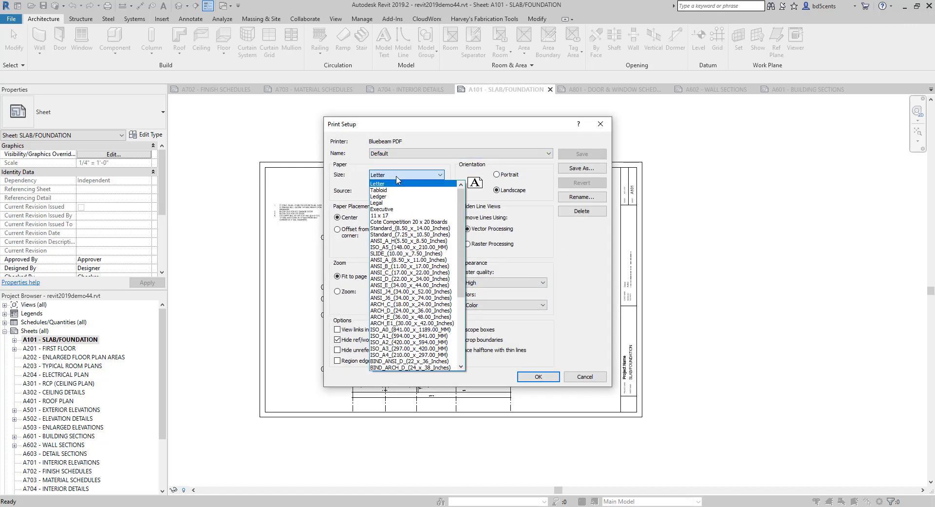
left_click(421, 311)
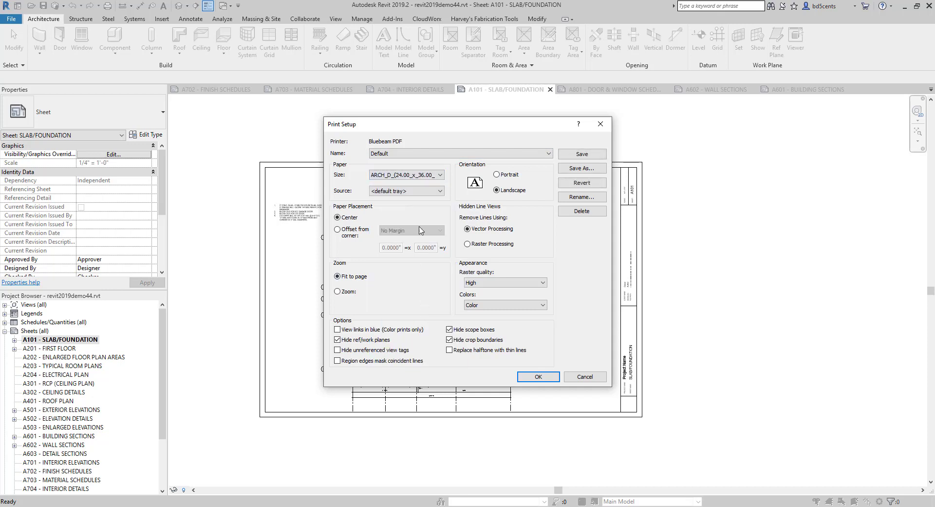
left_click(366, 235)
left_click(355, 292)
left_click(534, 283)
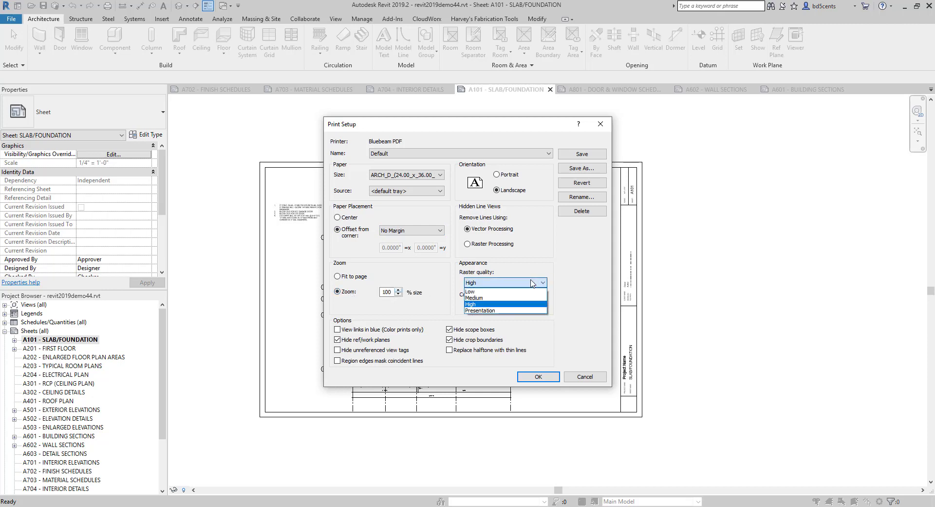
left_click(486, 311)
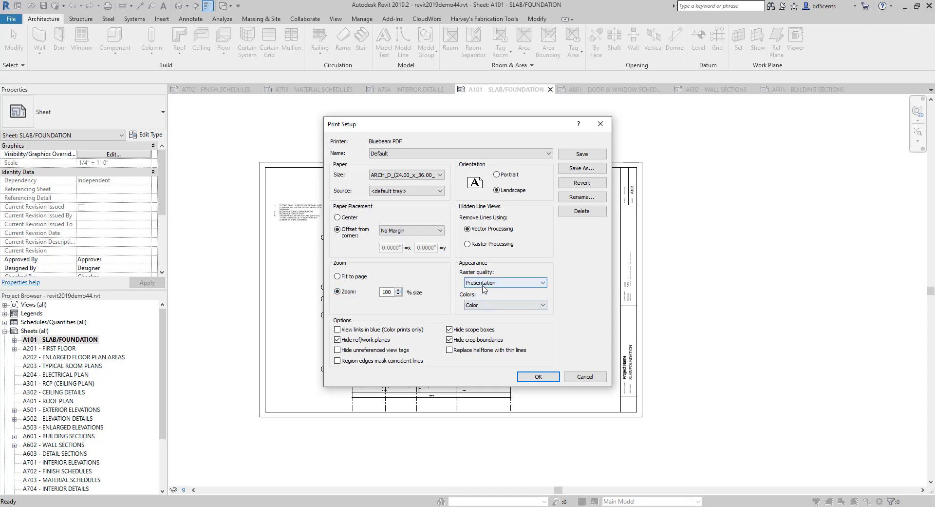
left_click(484, 283)
left_click(485, 305)
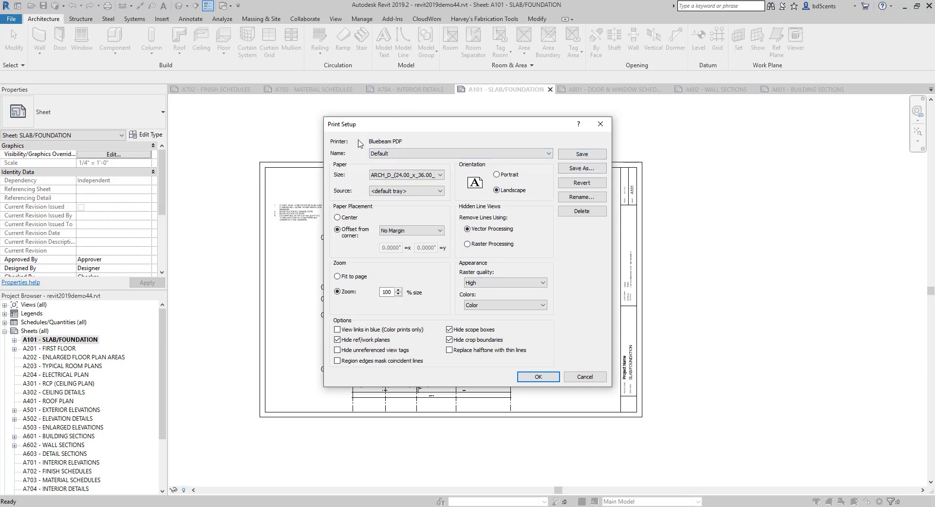
left_click(590, 154)
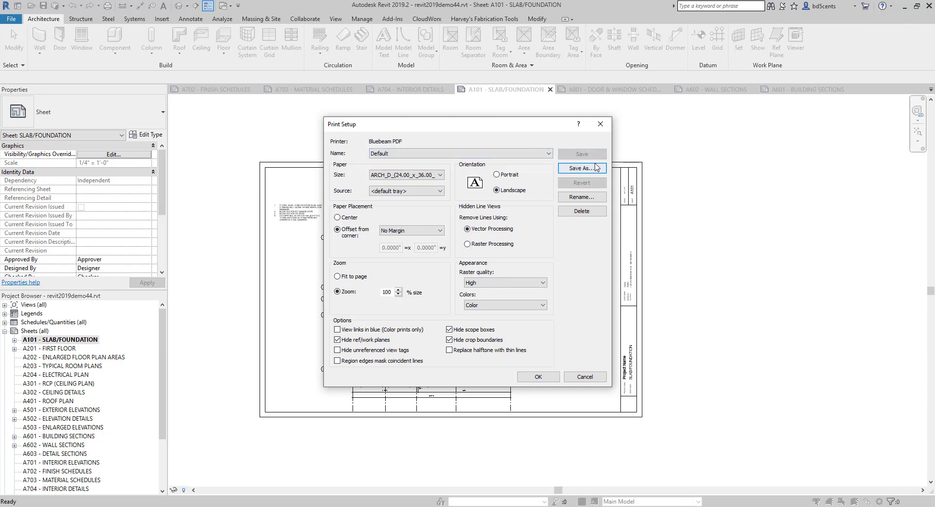
Save the print setup under the new name "GALLATIN 24X36" and apply it to the print
left_click(583, 168)
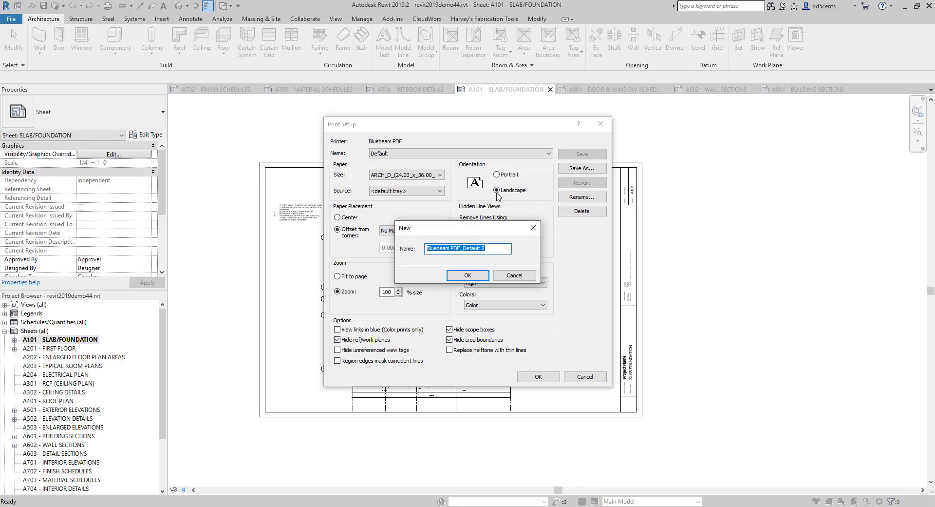
type("a")
key("BackSpace")
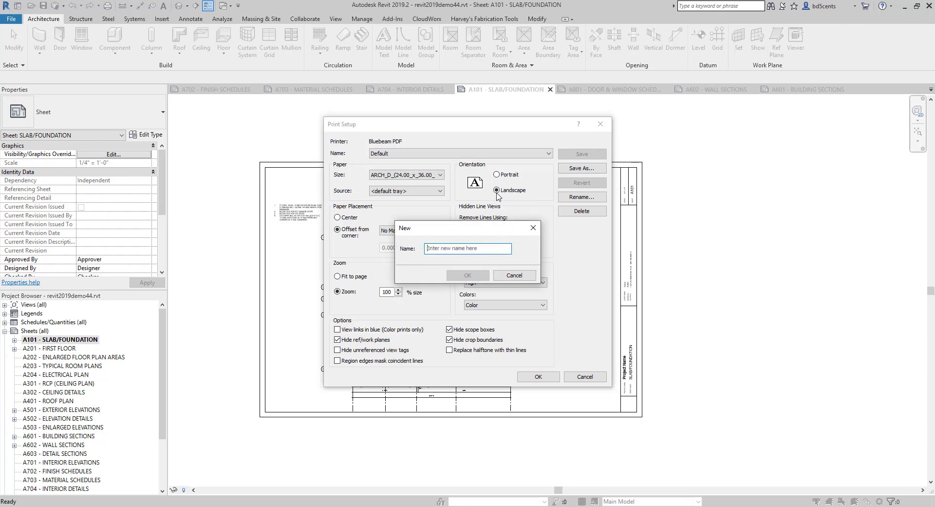
type("a")
key("BackSpace")
type("GALLATIN COLLEGE REVIT 1")
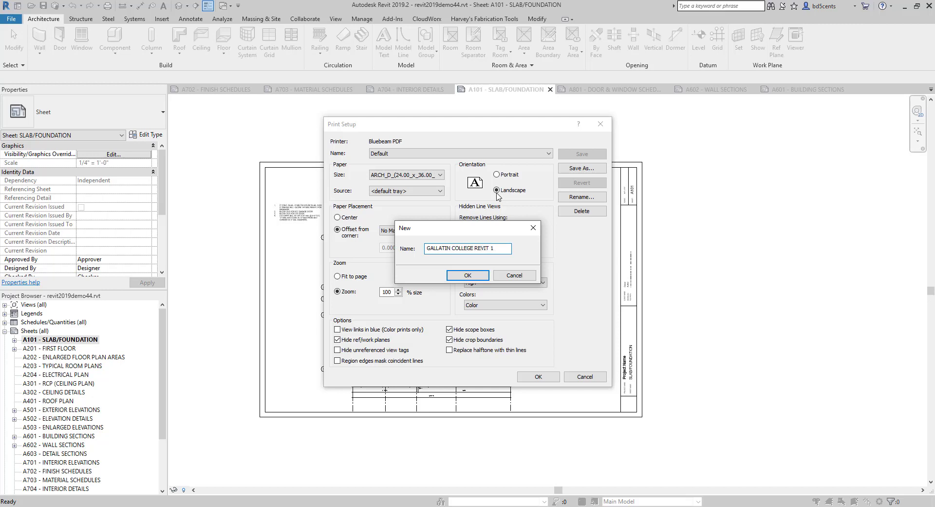
type("X36")
left_click_drag(495, 249, 317, 246)
key("BackSpace")
type("GALLATIN")
left_click(467, 276)
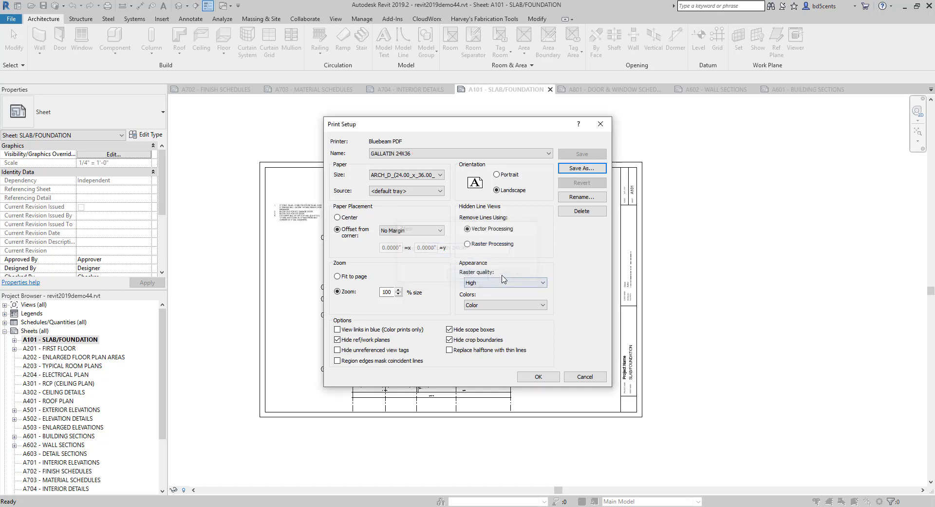
left_click(554, 380)
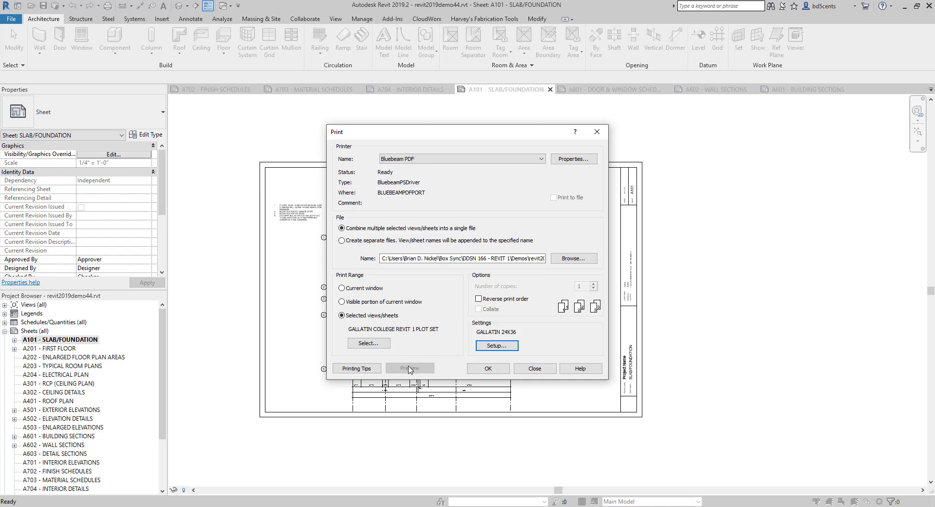
Preview the print of sheet A101 using the current window as the print range, and leave the preview
left_click(368, 287)
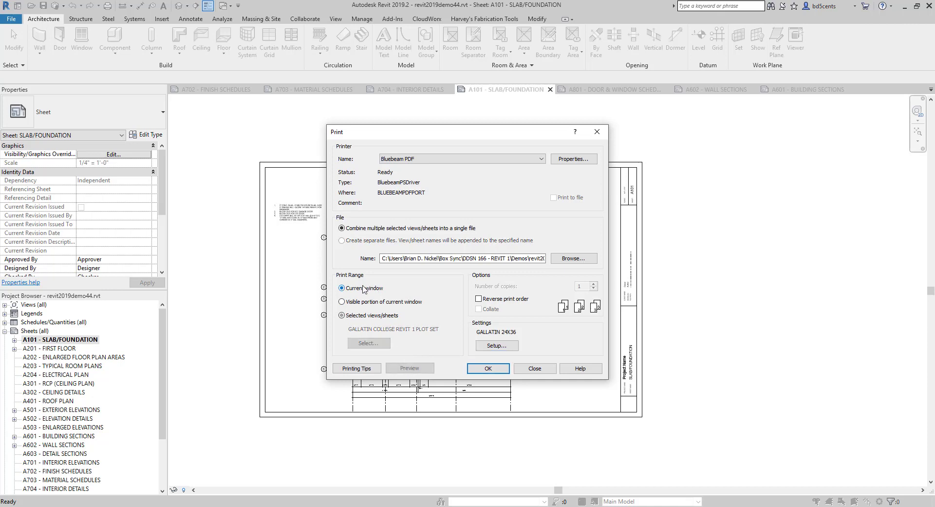
left_click(408, 368)
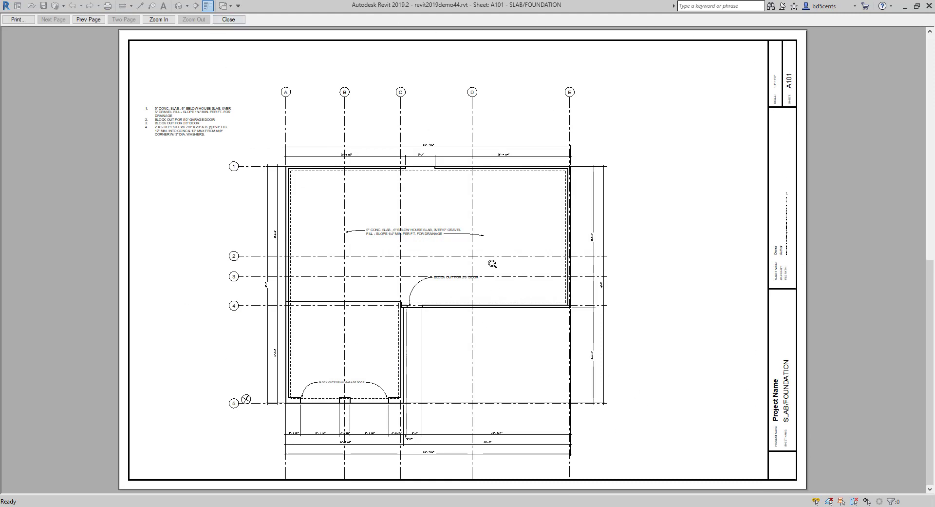
key("Escape")
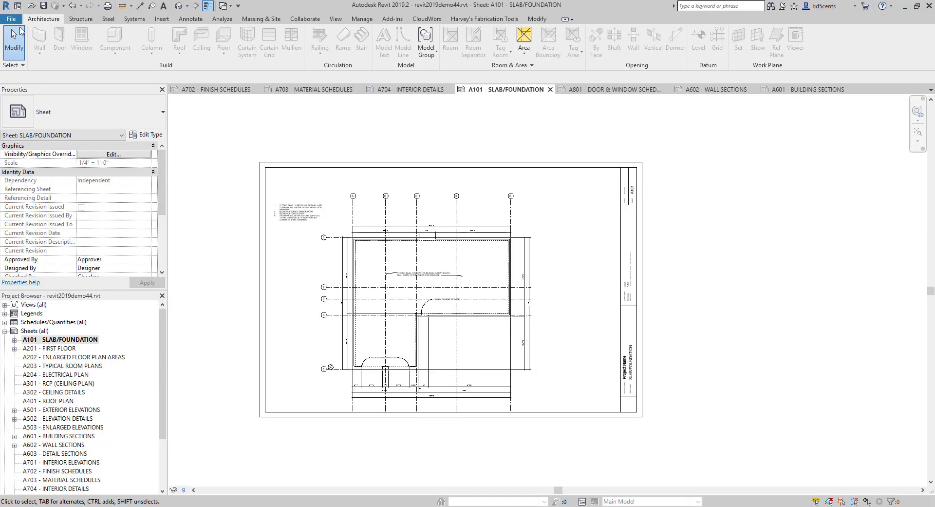
Reopen the print settings and set the range back to the selected sheets of GALLATIN COLLEGE REVIT 1 PLOT SET
left_click(11, 18)
mouse_move(67, 186)
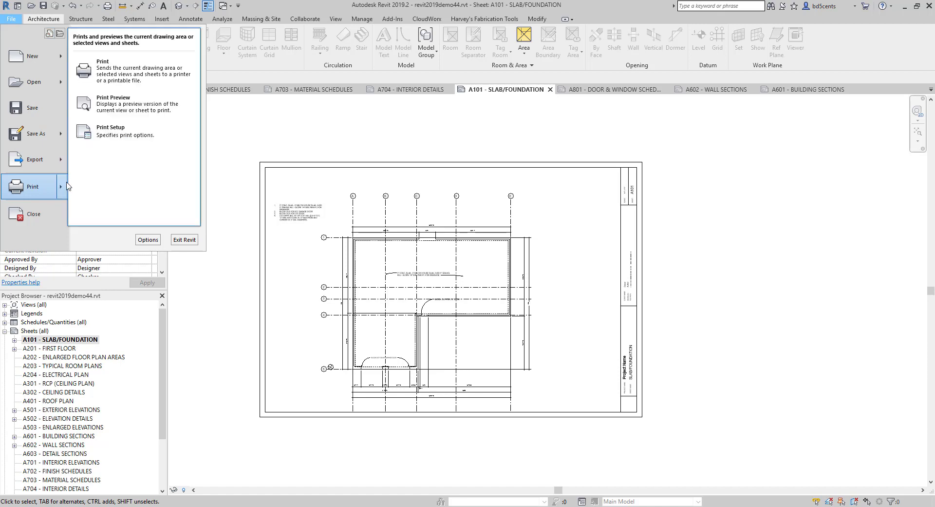
left_click(112, 68)
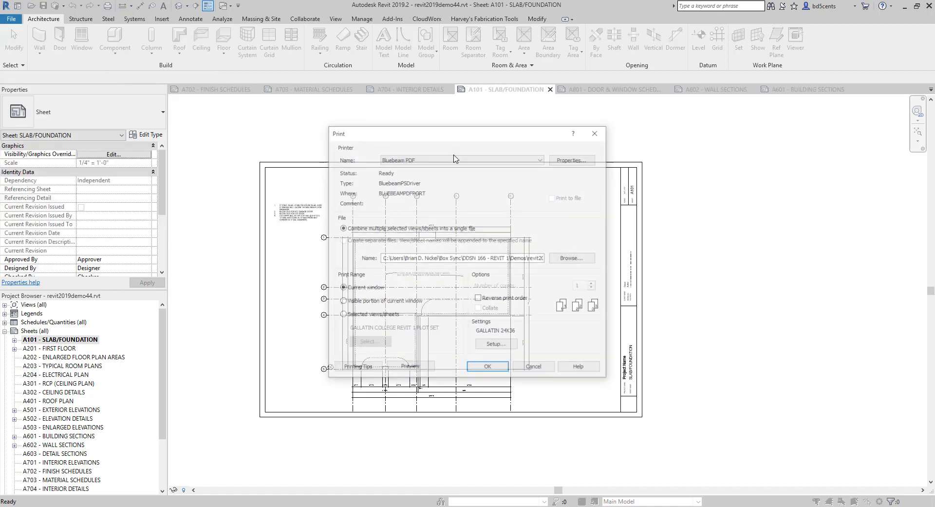
left_click(385, 315)
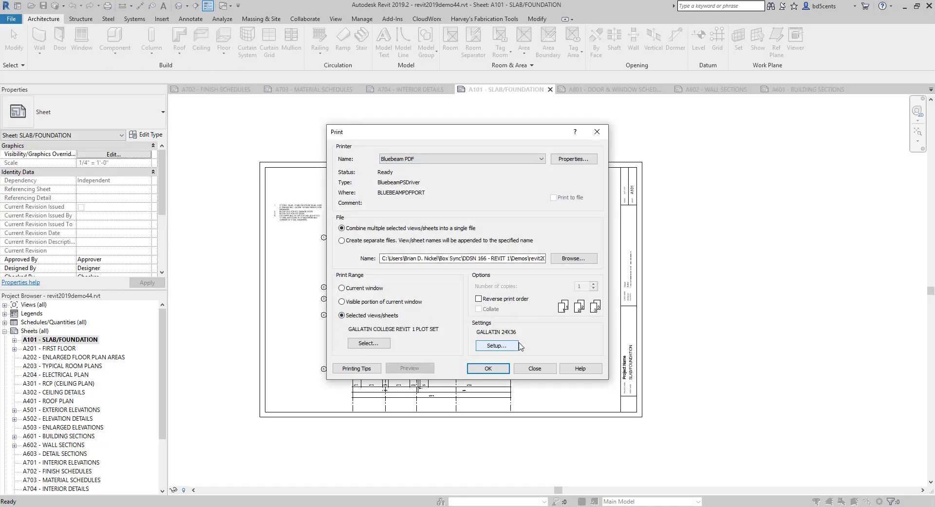
Print the selected sheets to one PDF on the Desktop, naming it with the client's home title followed by 02172019
left_click(499, 372)
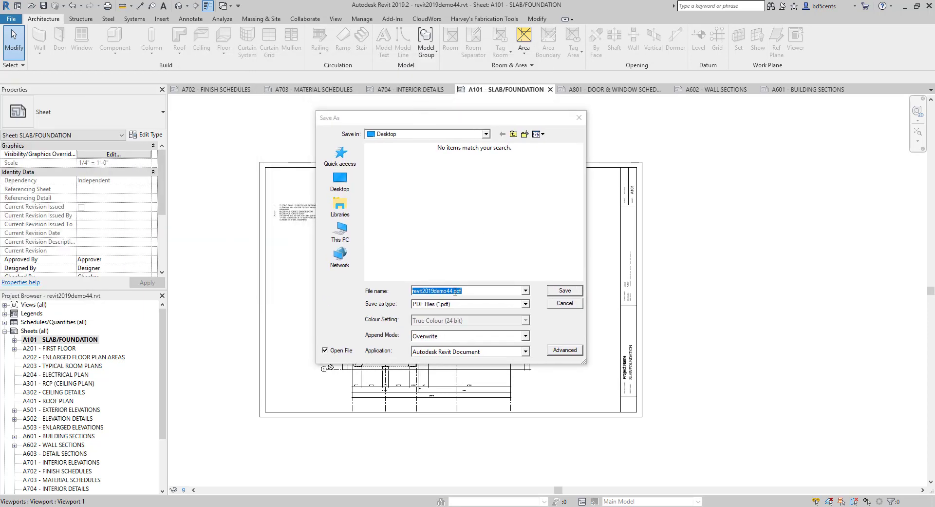
left_click_drag(454, 291, 322, 281)
key("BackSpace")
type("A HOME FOR MR. PETERSON 0217")
type("2019")
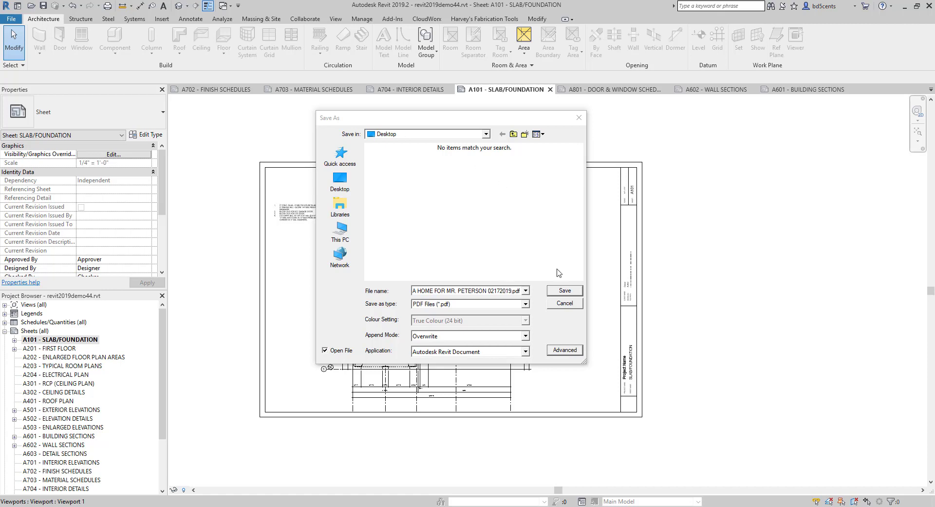
left_click(562, 290)
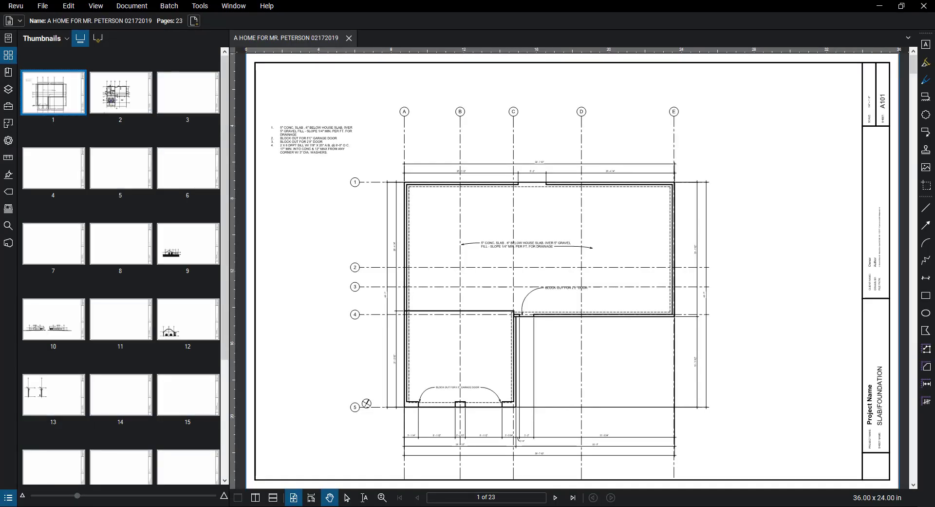
Look through the opening pages of the printed PDF, from the slab plan to the ceiling plan, and the door and window schedule
left_click_drag(573, 270, 560, 270)
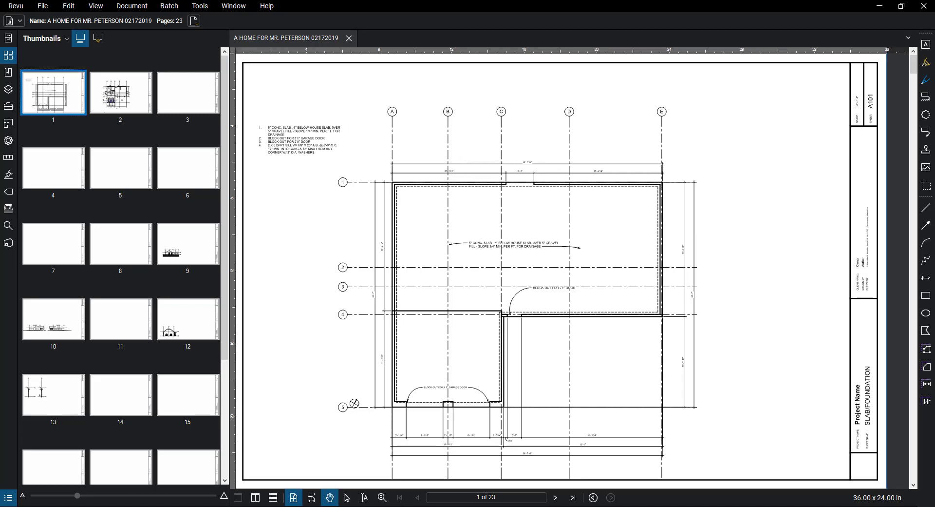
left_click(95, 115)
left_click(187, 93)
left_click(53, 180)
left_click(121, 168)
left_click(188, 181)
scroll(138, 341, "down", 3)
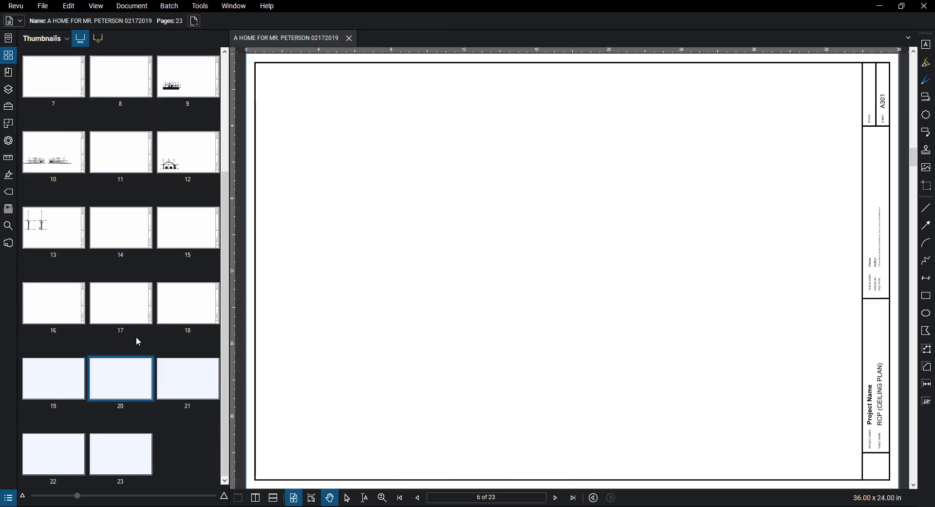
left_click(60, 369)
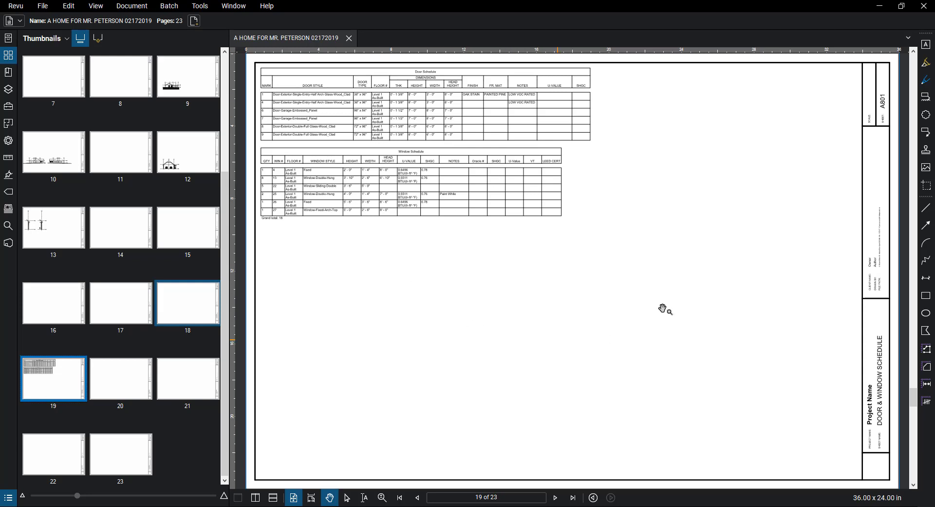
Examine the building sections, elevation details, ceiling details and first floor sheets in the printed PDF
left_click(165, 166)
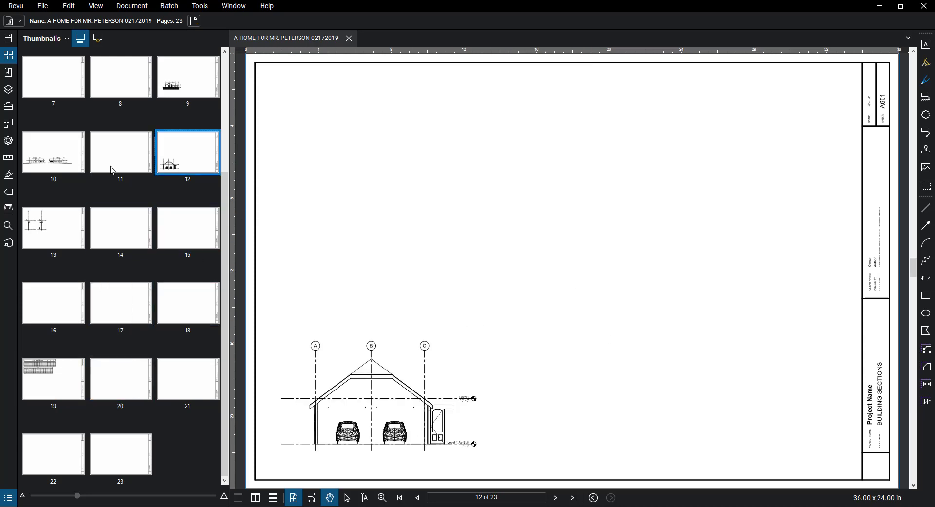
left_click(58, 155)
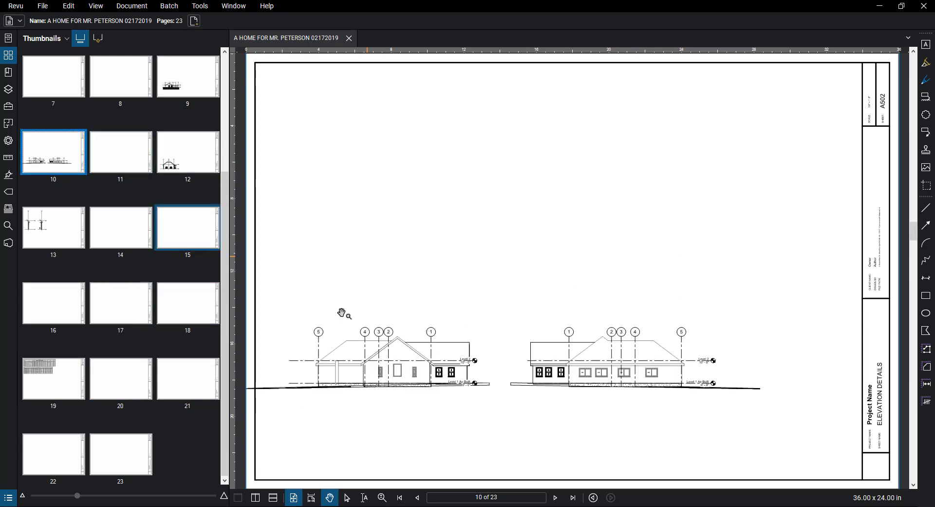
left_click(103, 147)
left_click(208, 93)
left_click(77, 96)
scroll(103, 133, "up", 3)
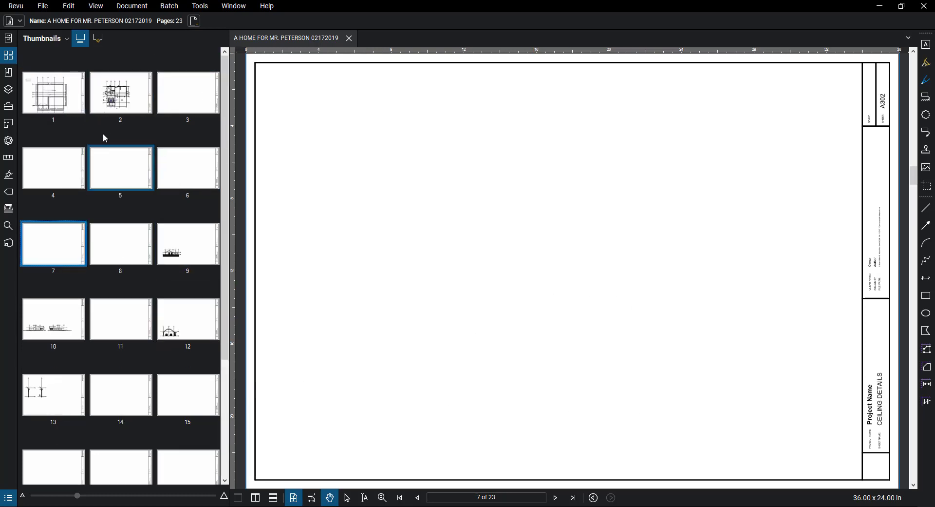
left_click(110, 102)
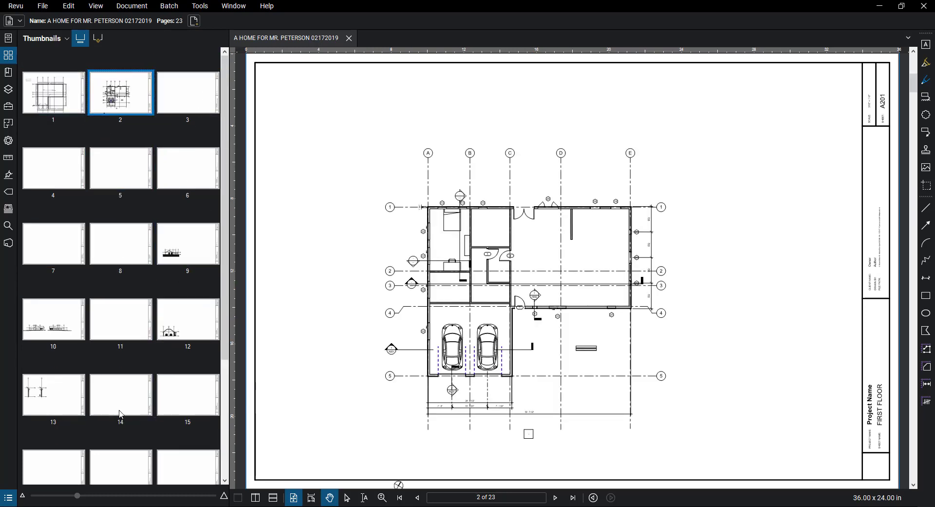
Move the SD101 schematic design drawings sheet from the end of the PDF to page 1
scroll(121, 414, "down", 3)
left_click(120, 453)
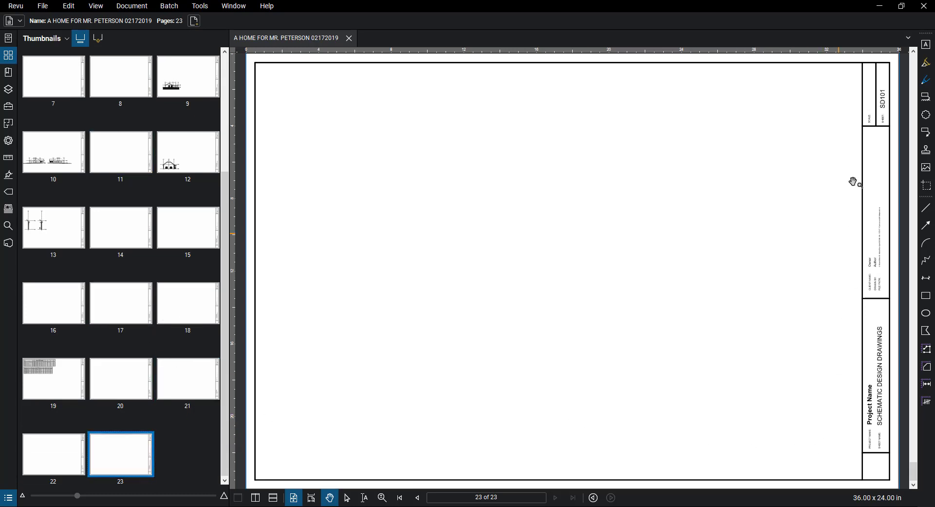
scroll(892, 68, "up", 5)
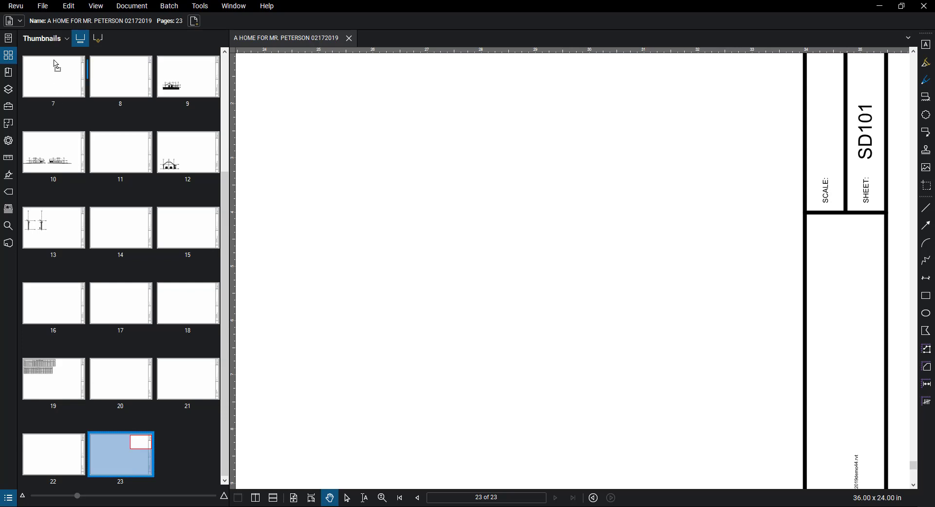
scroll(57, 65, "up", 3)
left_click_drag(17, 108, 24, 92)
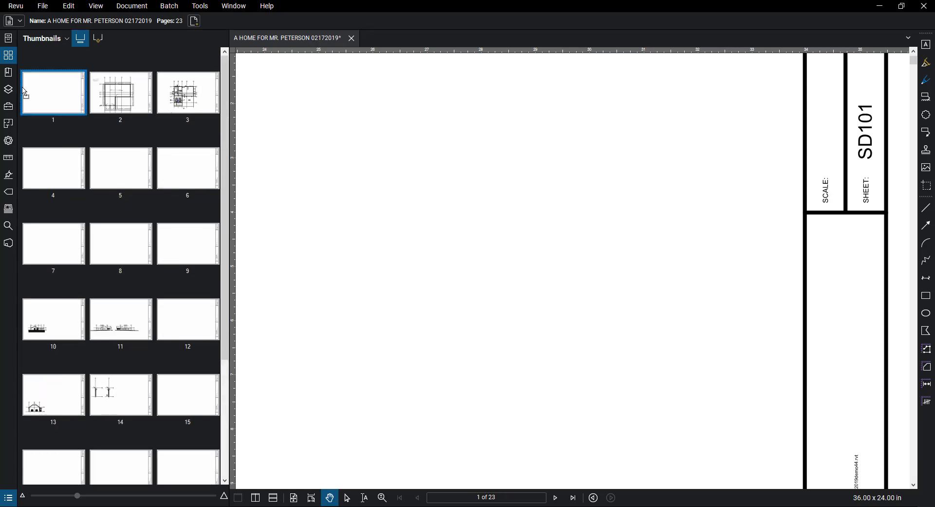
Move sheets C101 and C102 together from the end of the PDF to directly after sheet SD101
scroll(100, 125, "down", 3)
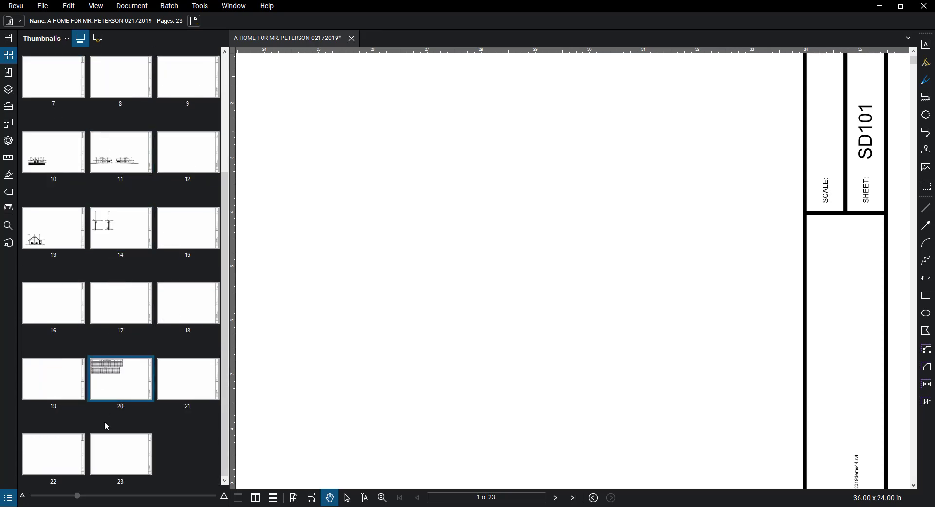
left_click(116, 456)
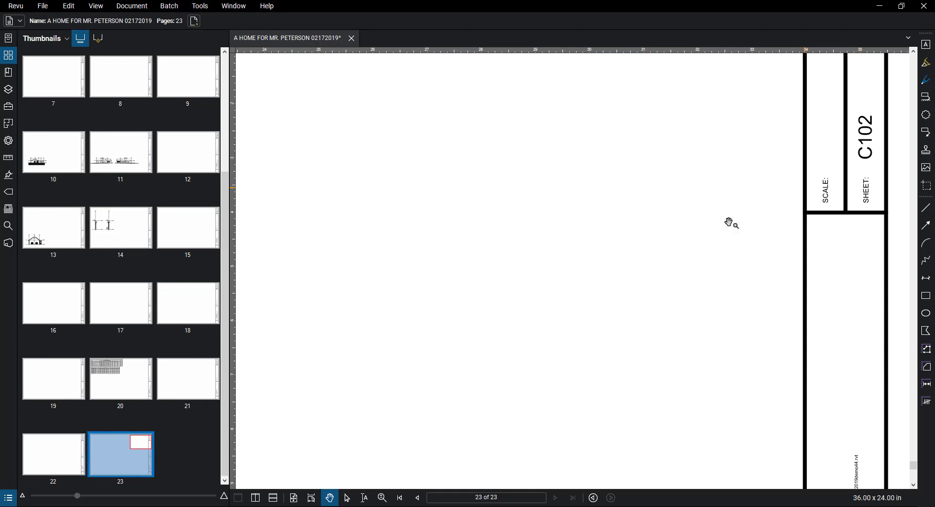
left_click(69, 463)
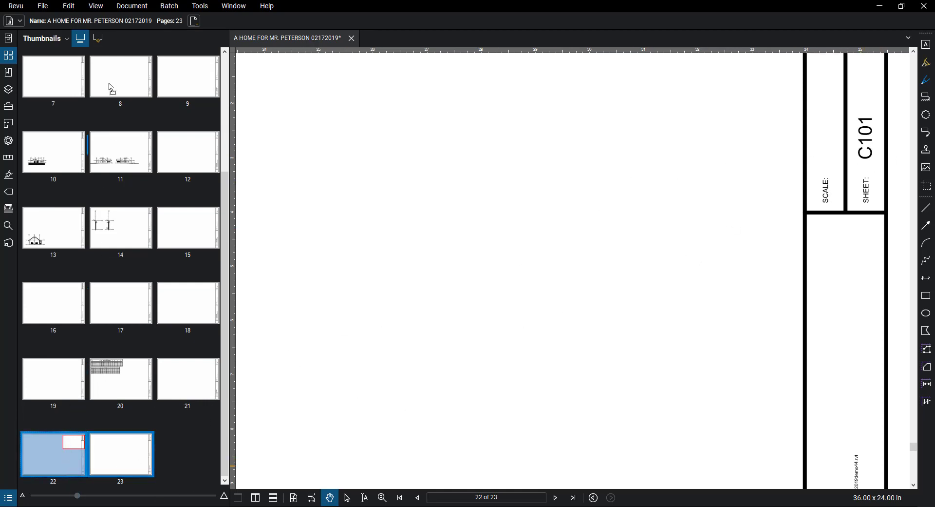
scroll(111, 73, "up", 3)
left_click_drag(110, 49, 94, 99)
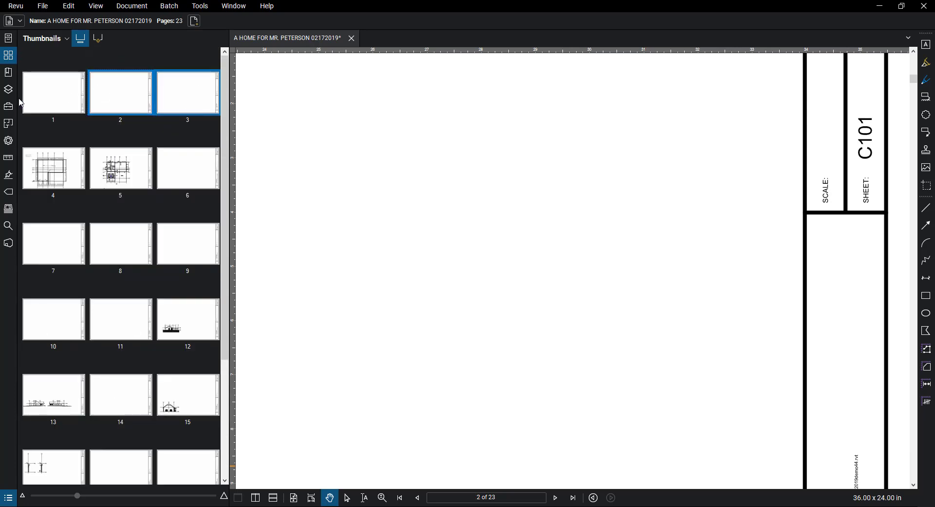
Check the sheet numbers on the first pages of the reordered PDF
left_click(93, 99)
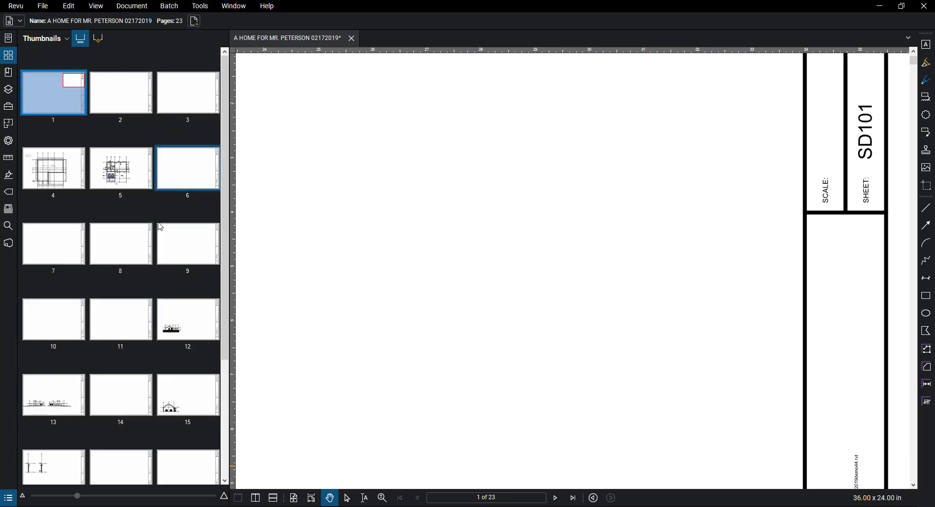
left_click(72, 177)
left_click(109, 104)
left_click(72, 102)
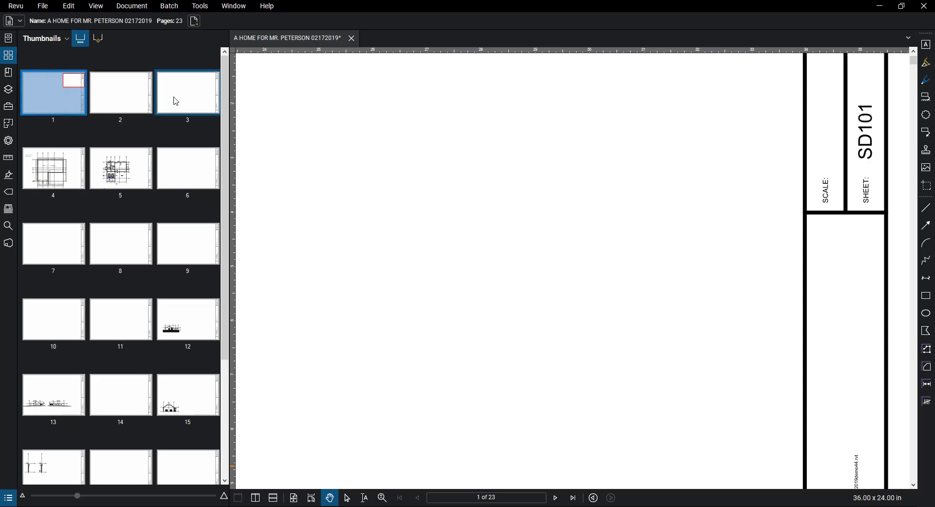
left_click(175, 101)
left_click(68, 108)
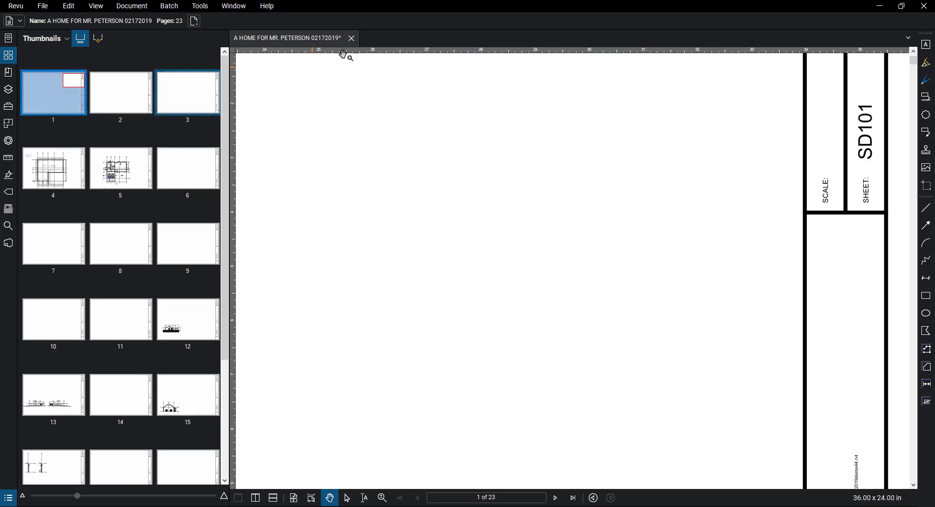
Close the PDF with the new page order saved, and reopen it from the Desktop
left_click(924, 6)
left_click(495, 306)
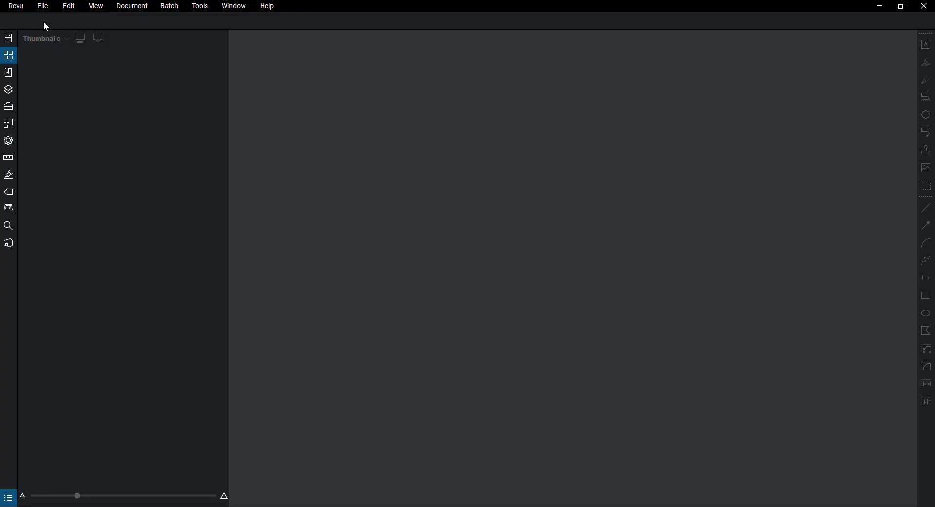
left_click(42, 6)
left_click(53, 43)
double_click(114, 81)
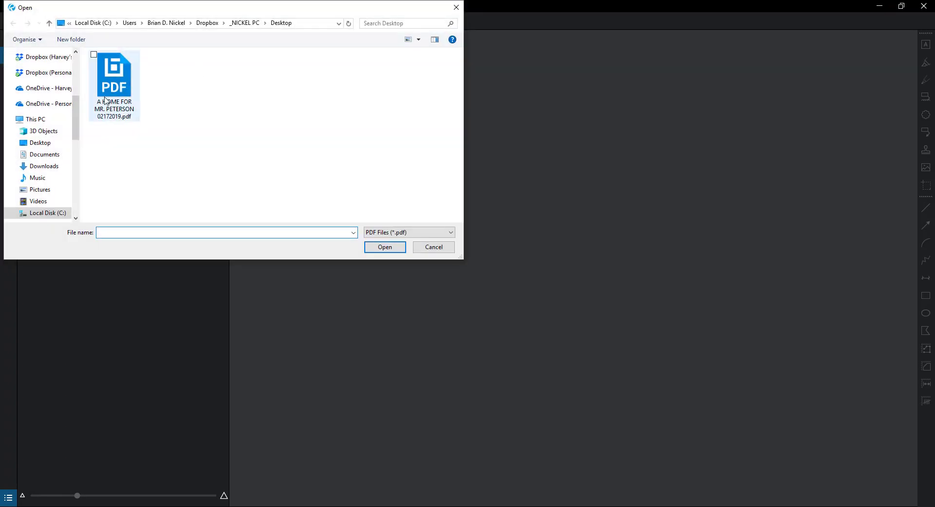
Check the page order of the reopened PDF and view the whole SD101 sheet
left_click(144, 108)
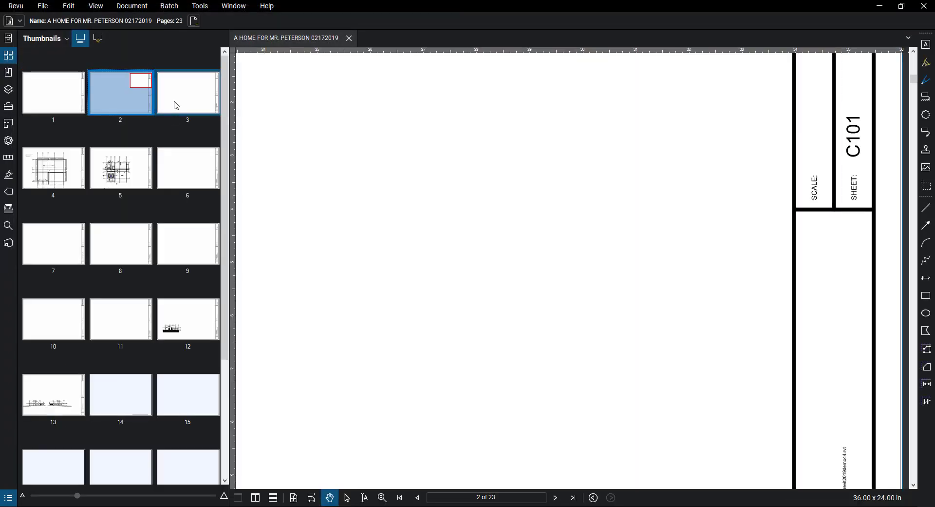
left_click(176, 103)
left_click(64, 167)
left_click(110, 161)
left_click(113, 105)
left_click(74, 105)
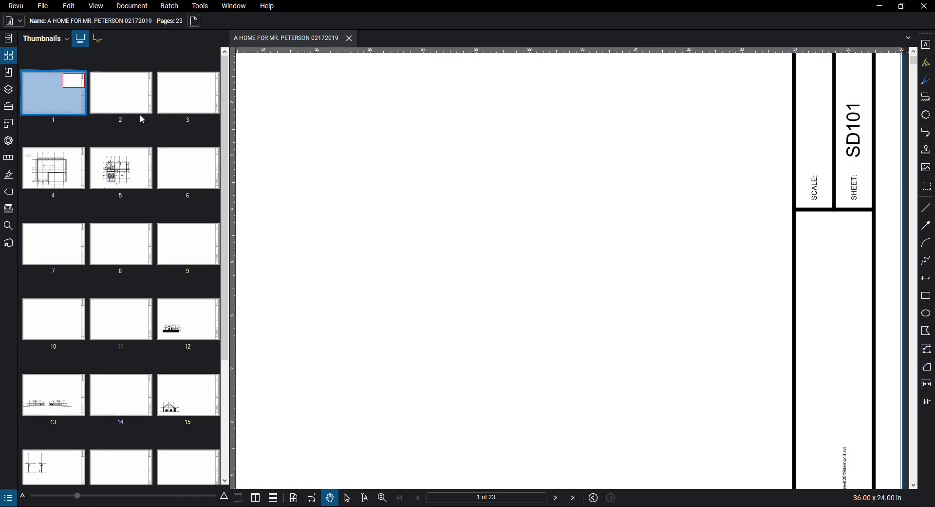
scroll(660, 188, "down", 3, "ctrl")
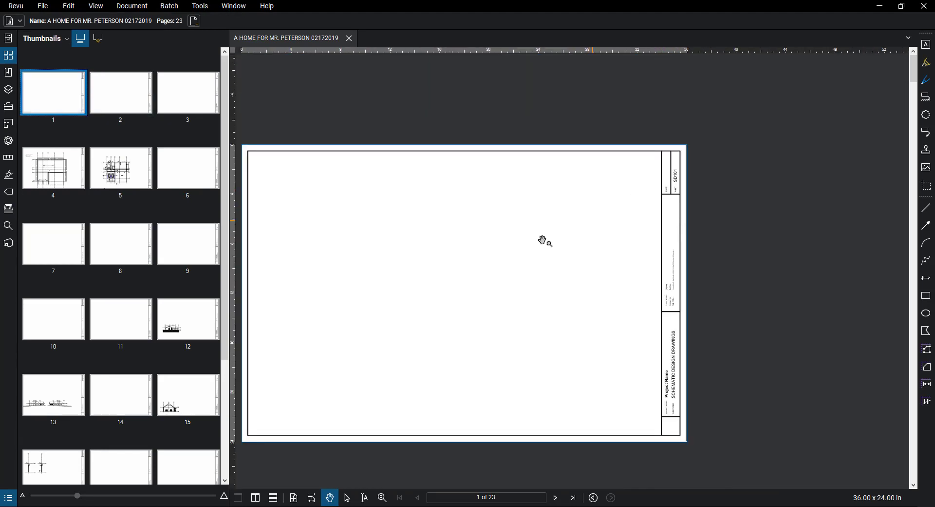
left_click_drag(531, 237, 634, 217)
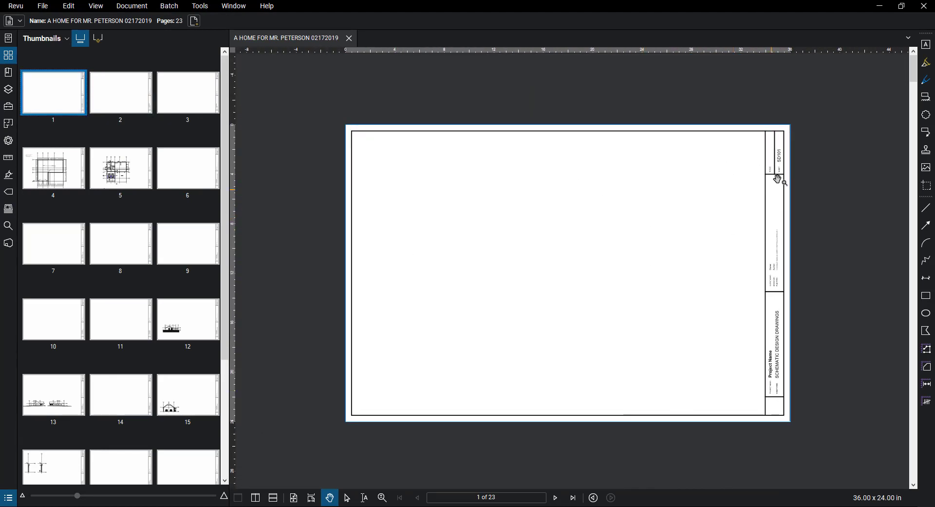
scroll(161, 190, "down", 3)
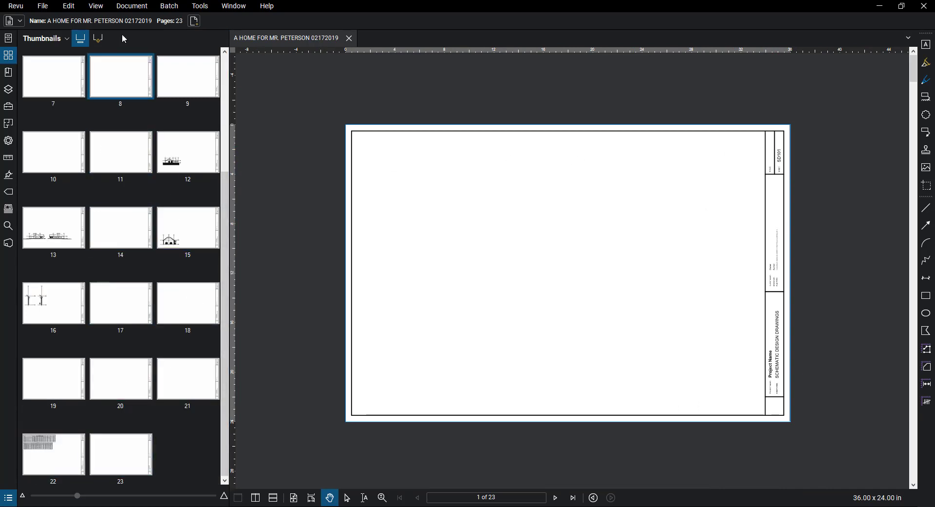
scroll(120, 78, "up", 3)
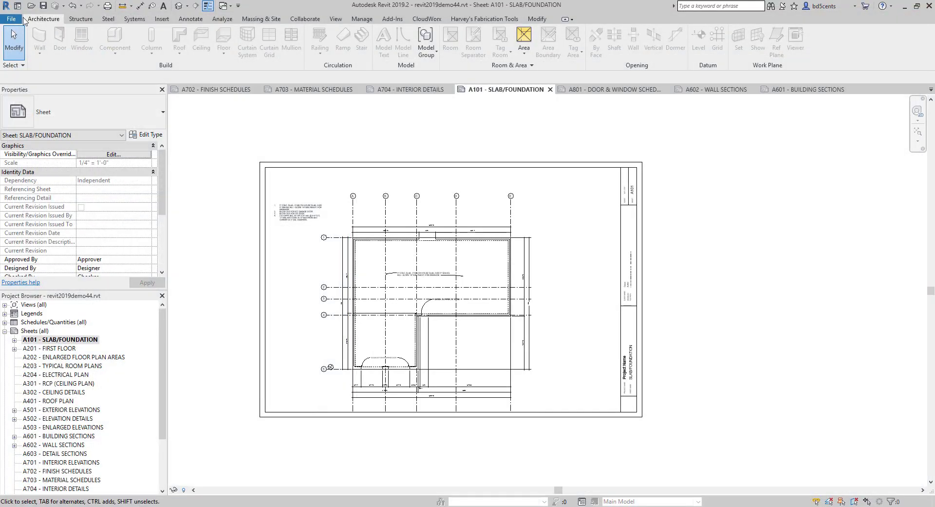
In Revit, set the GALLATIN 24X36 print setup's colors to Black Lines, save it, and leave the print settings without printing
left_click(12, 19)
mouse_move(33, 186)
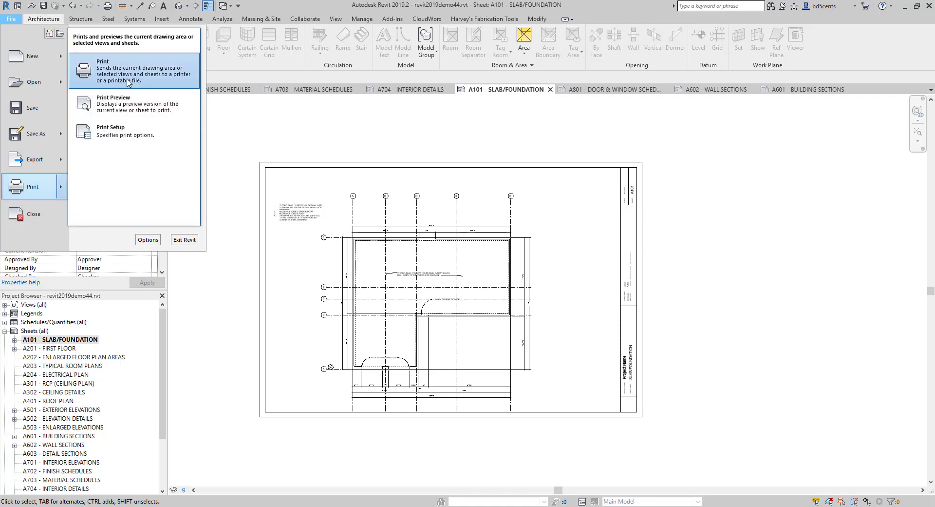
left_click(127, 82)
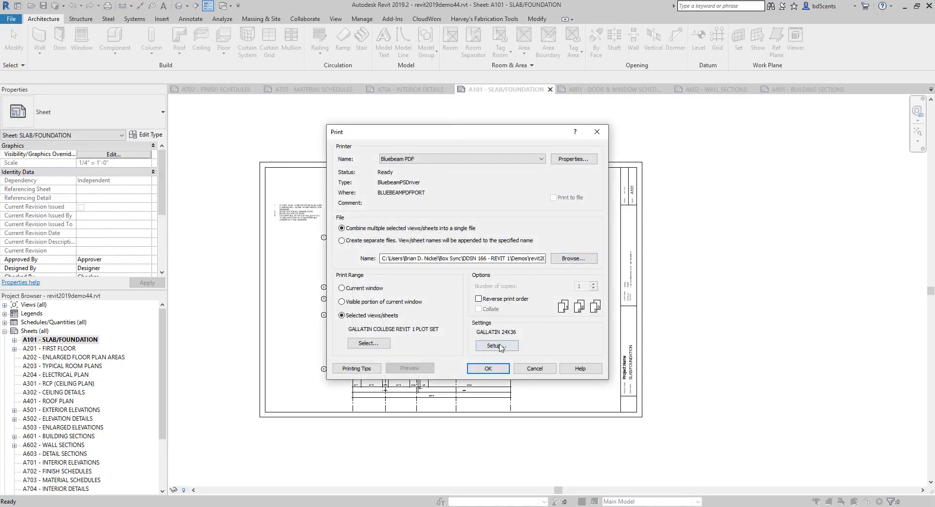
left_click(497, 345)
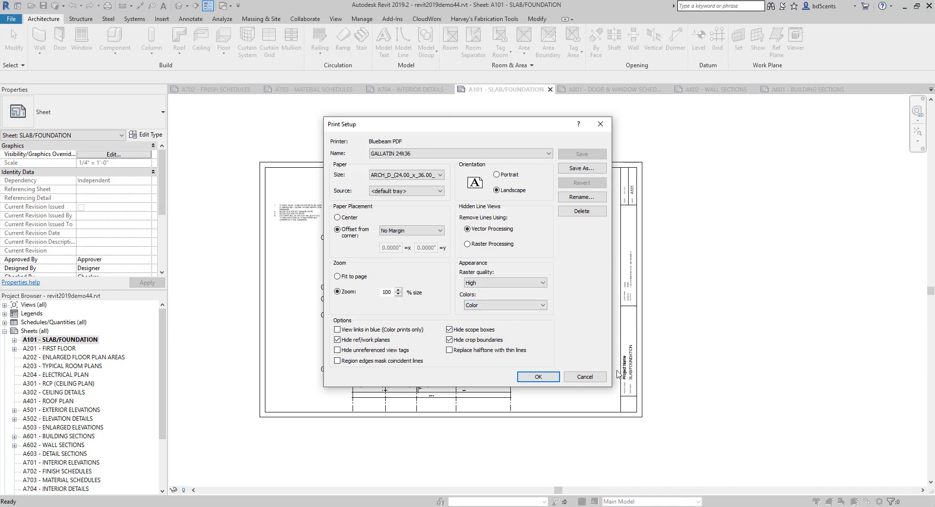
left_click(536, 305)
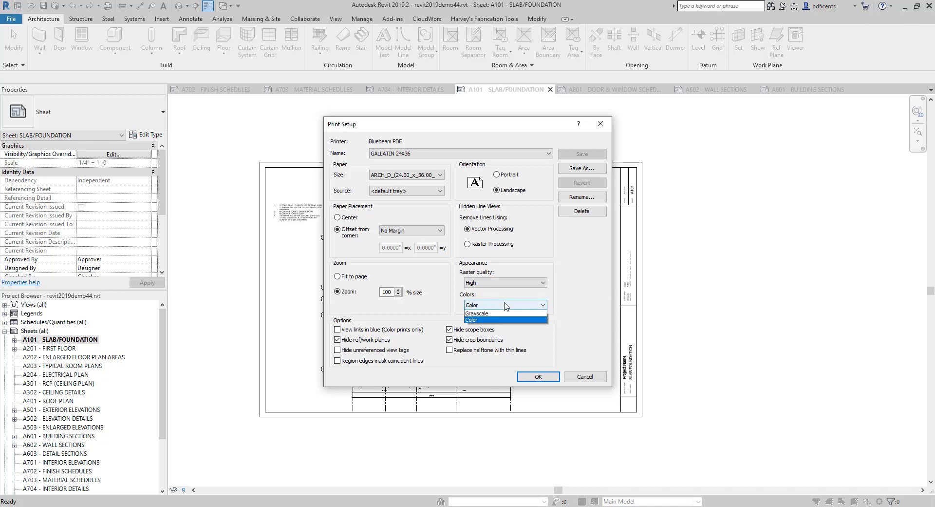
left_click(497, 314)
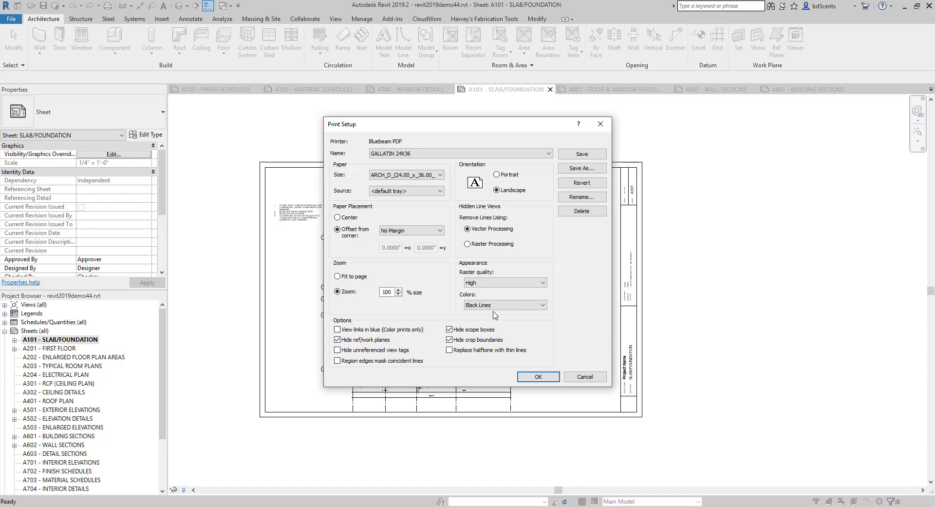
left_click(568, 153)
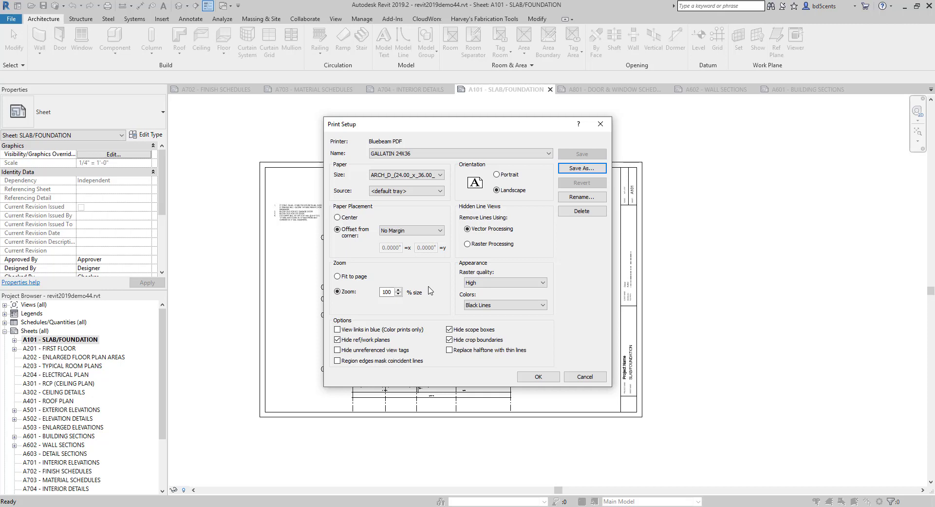
left_click(585, 377)
left_click(525, 365)
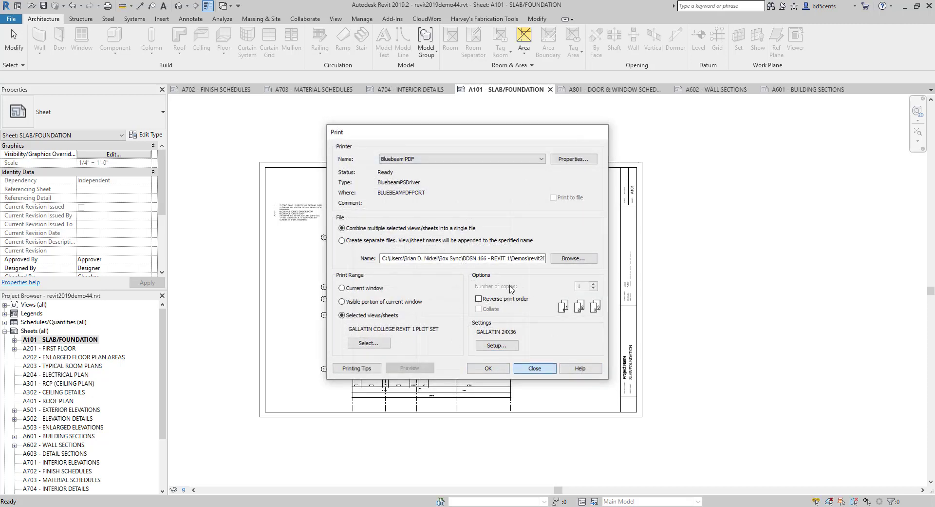
Save the project in the Demos folder under the new name revit2019demo45.rvt
left_click(16, 21)
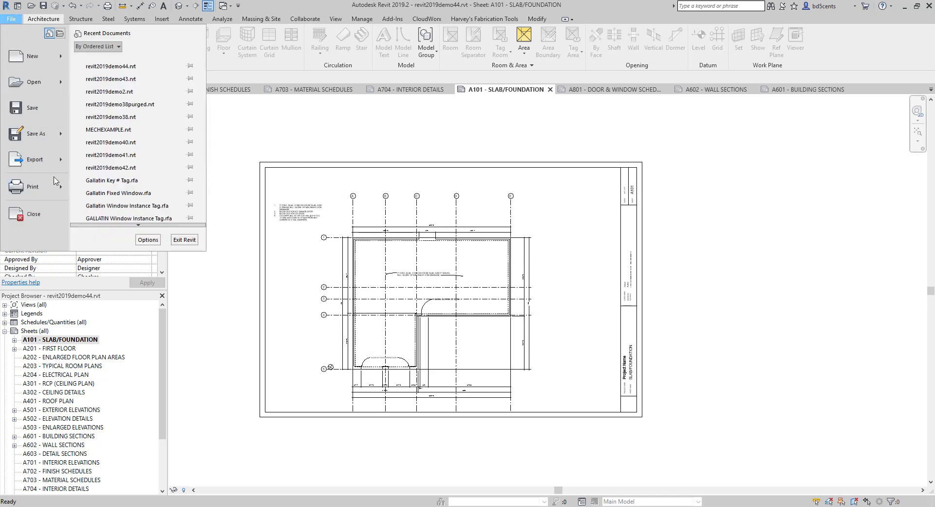
mouse_move(44, 137)
left_click(106, 103)
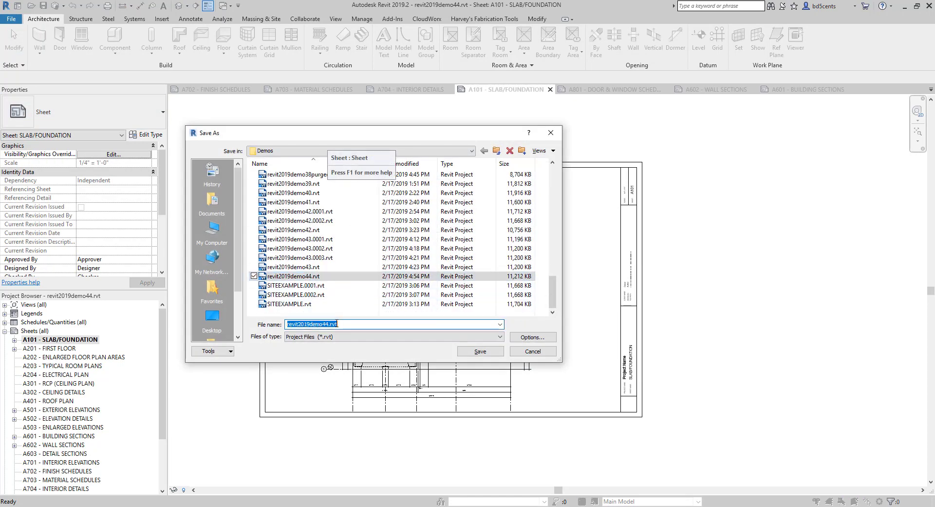
left_click(327, 324)
key("BackSpace")
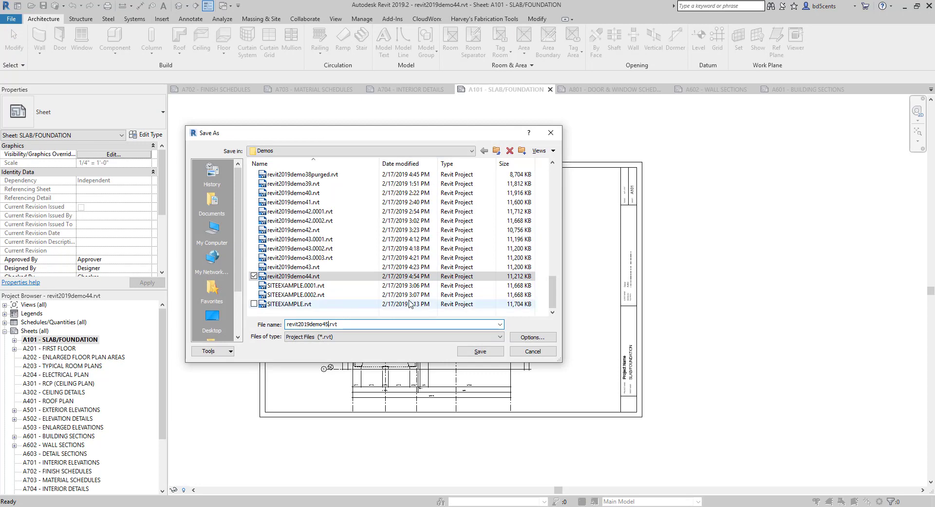
left_click(476, 351)
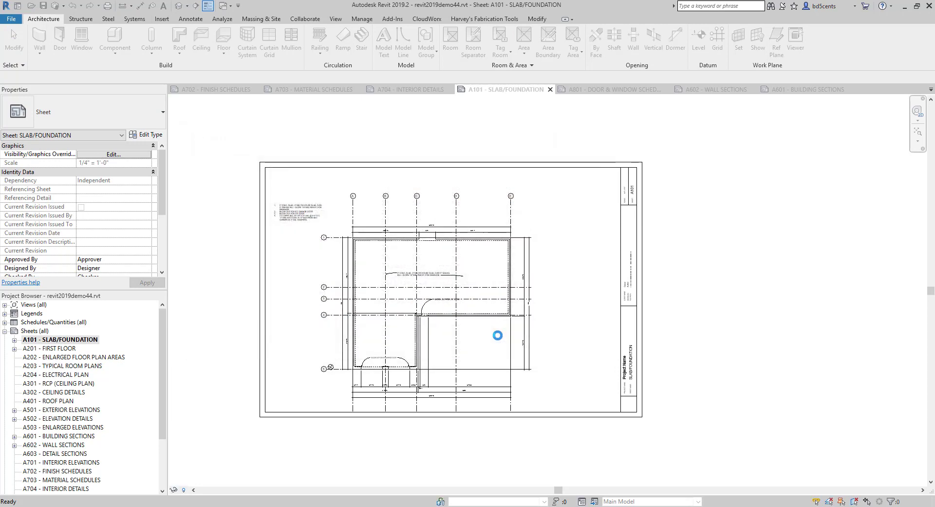